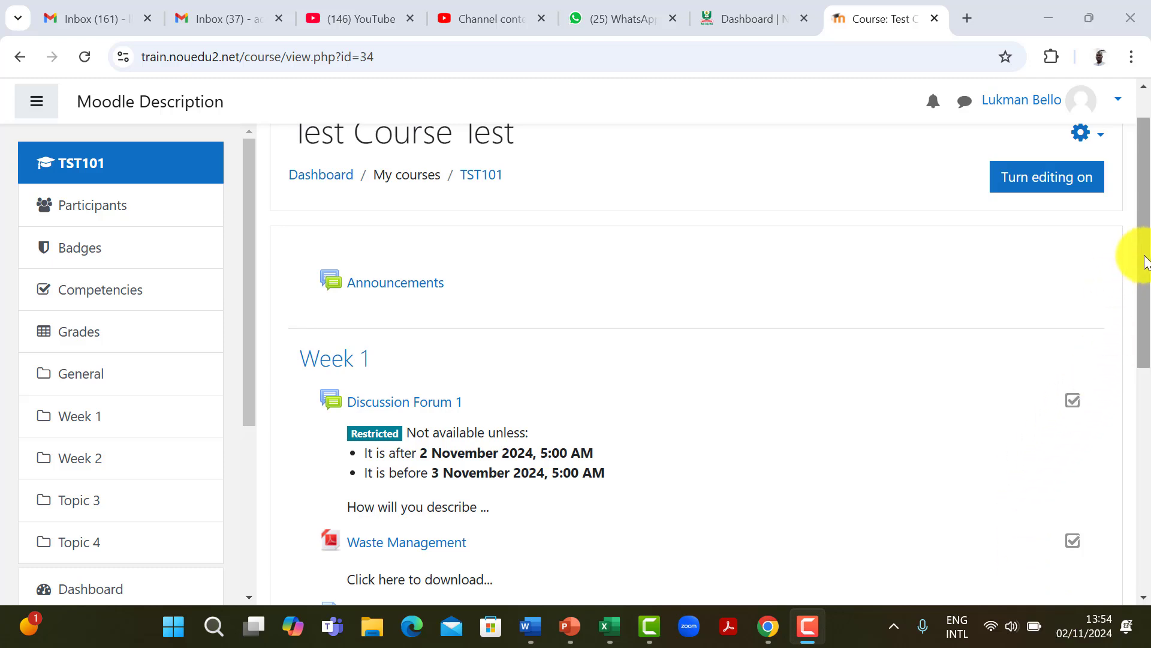
Step: Turn on editing mode for the Test Course Test course page
left_click_drag(1146, 262, 1148, 328)
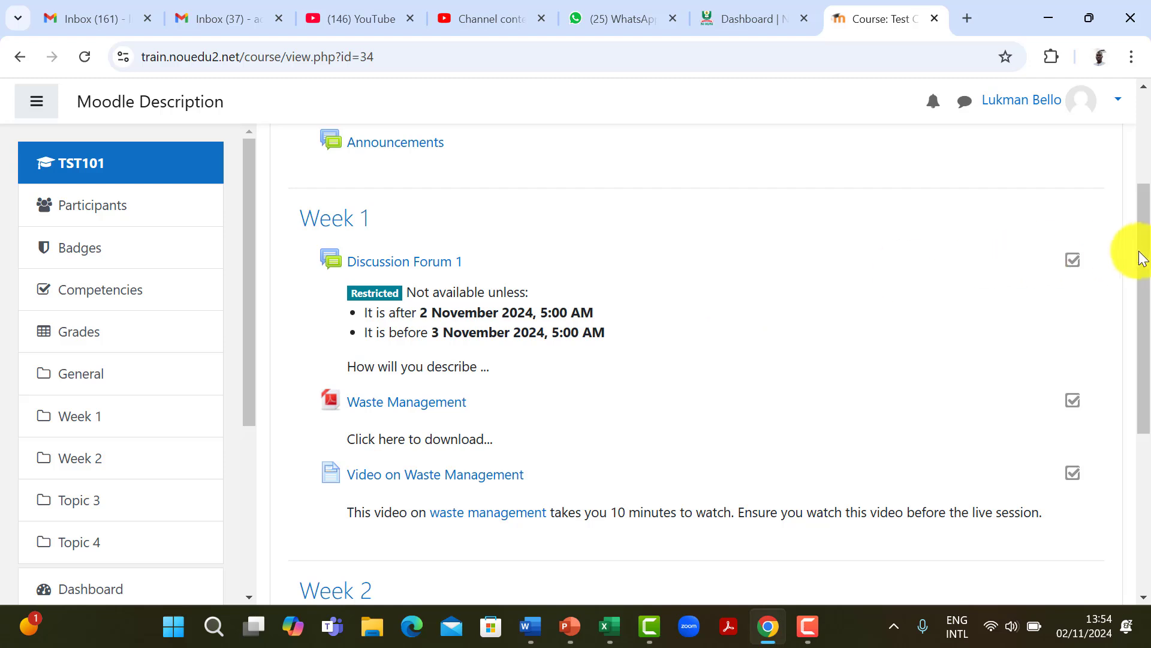
left_click_drag(1144, 255, 1139, 170)
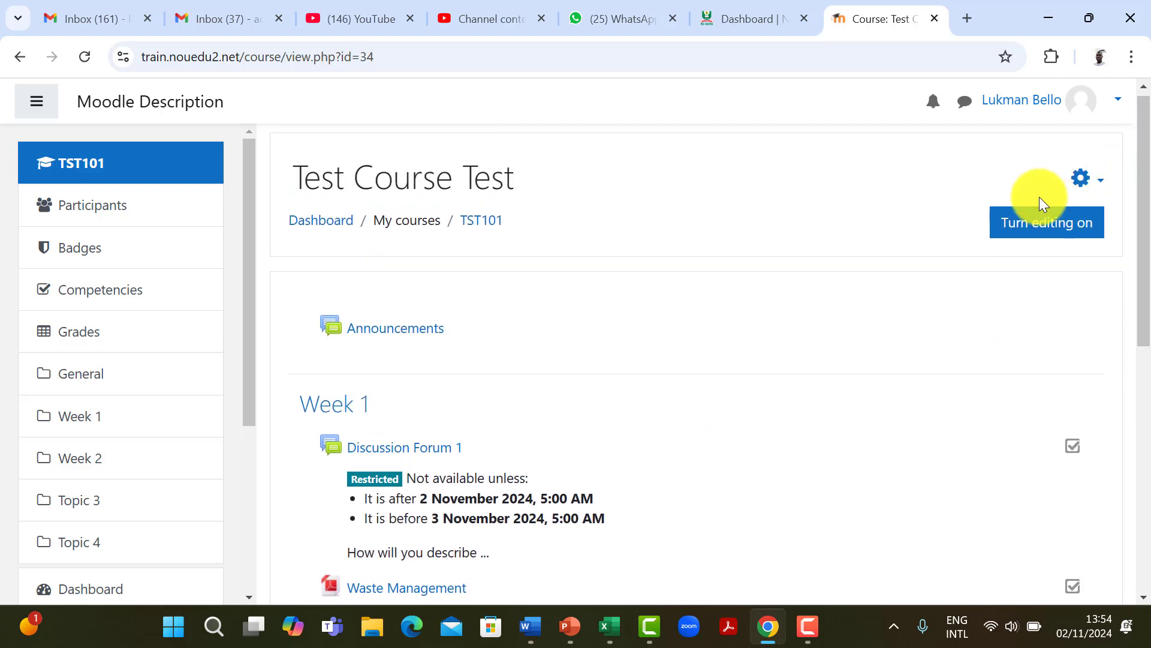
left_click(1043, 222)
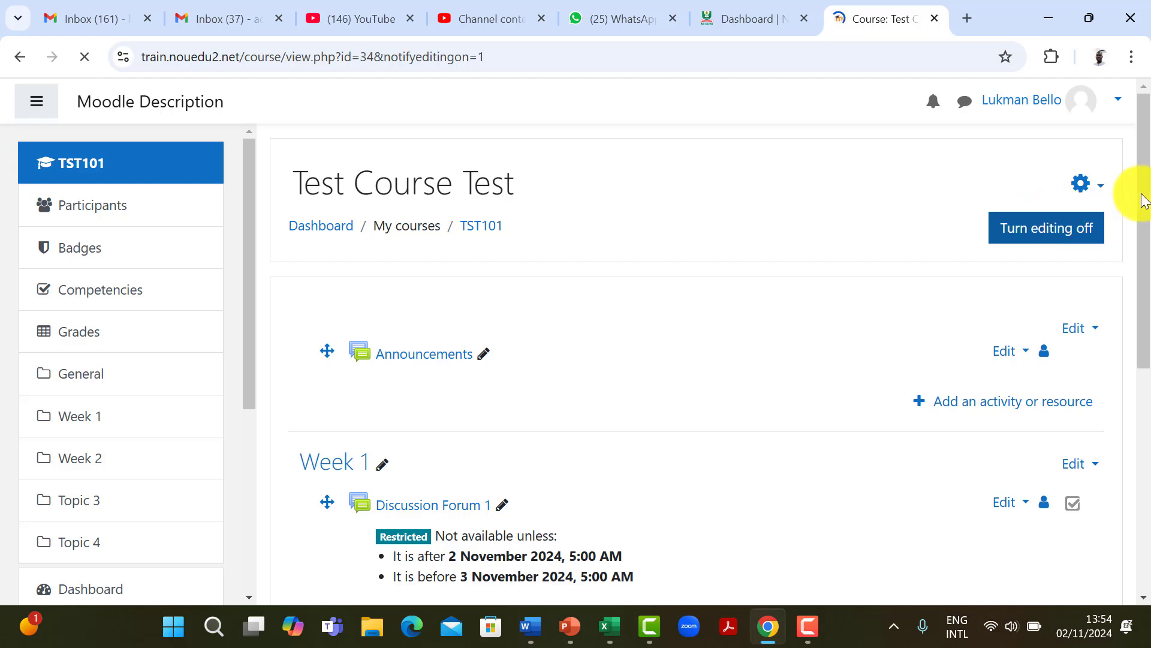
Step: Add a Quiz activity to the Week 1 section and name it "Quiz"
left_click_drag(1142, 201, 1147, 349)
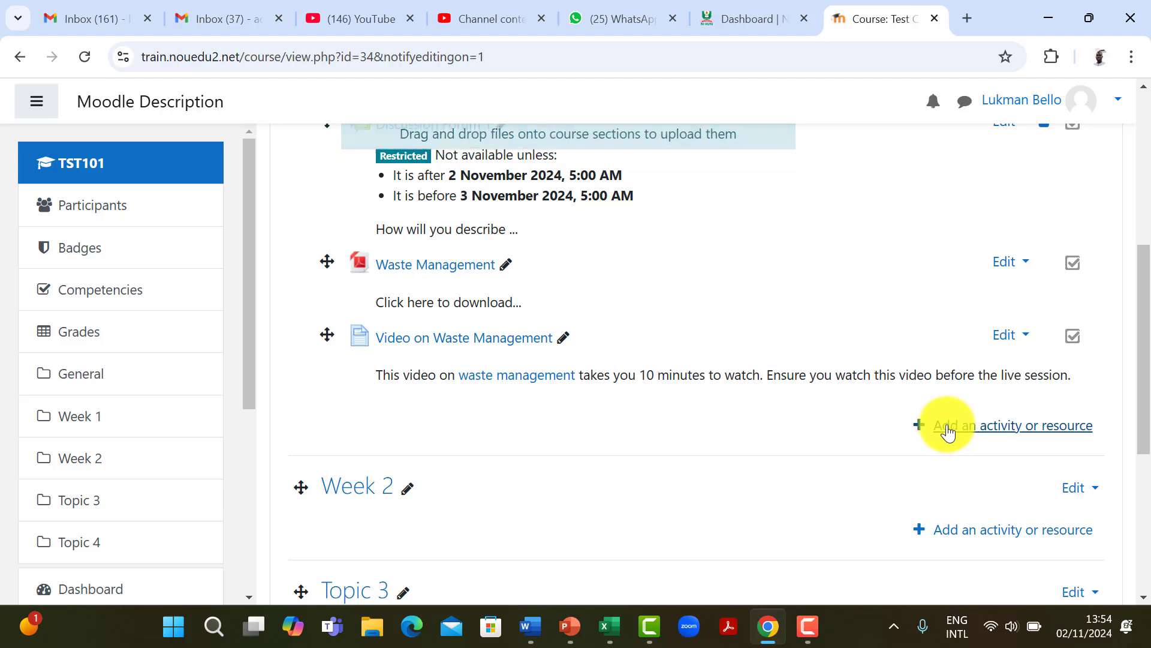
left_click(1041, 431)
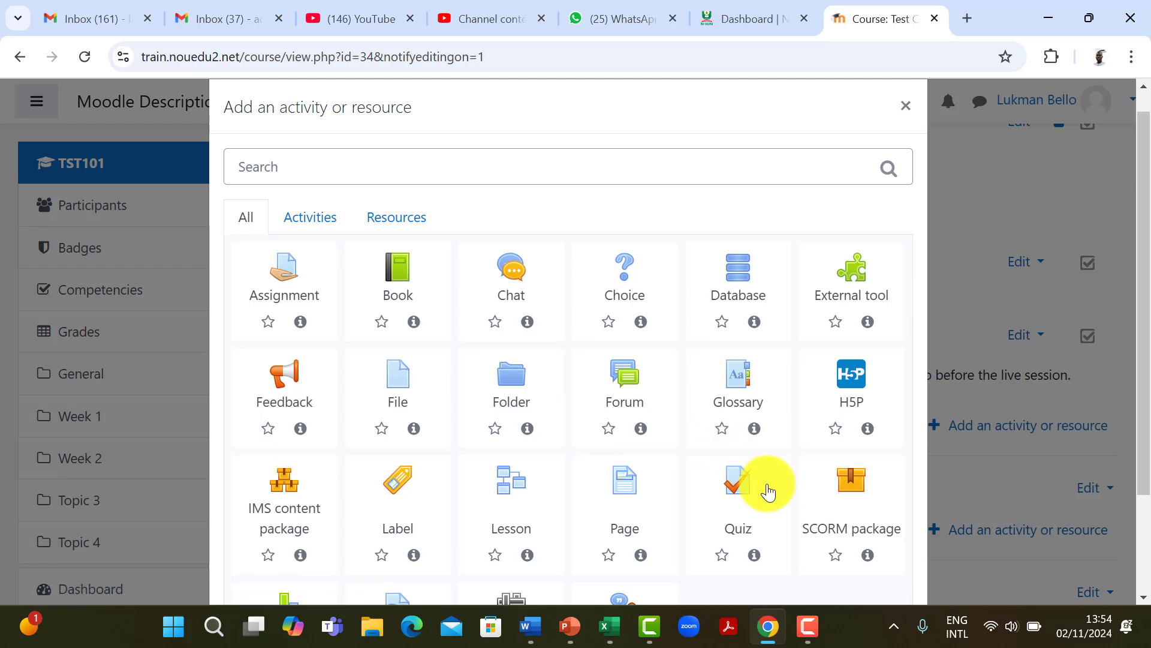
left_click(735, 495)
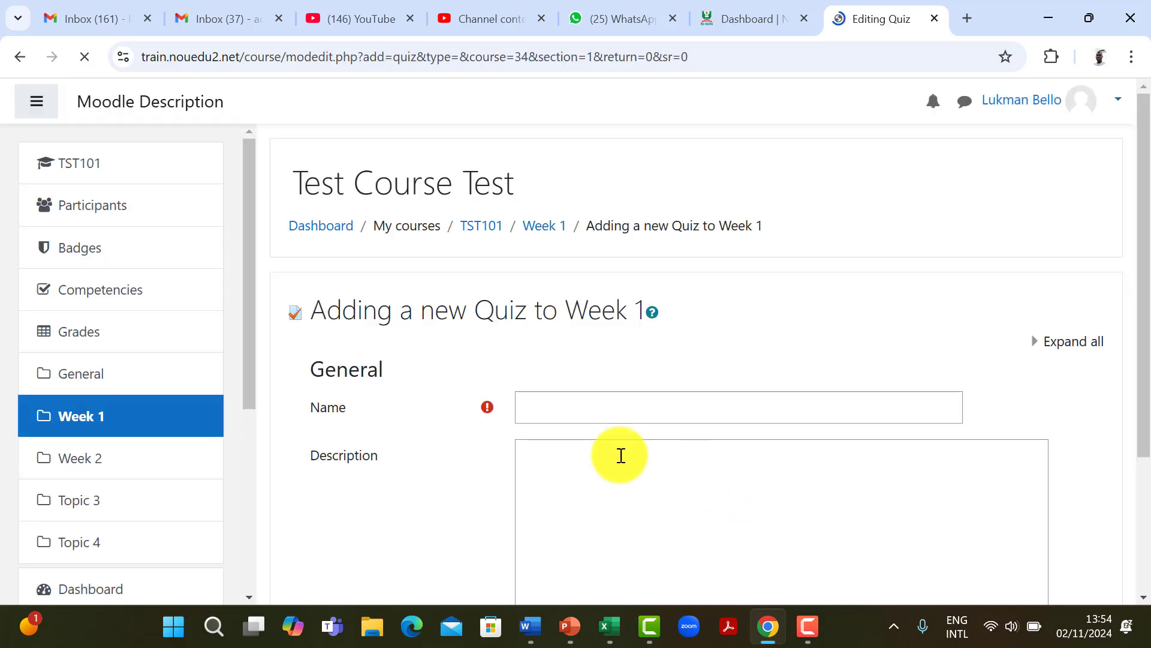
left_click(611, 407)
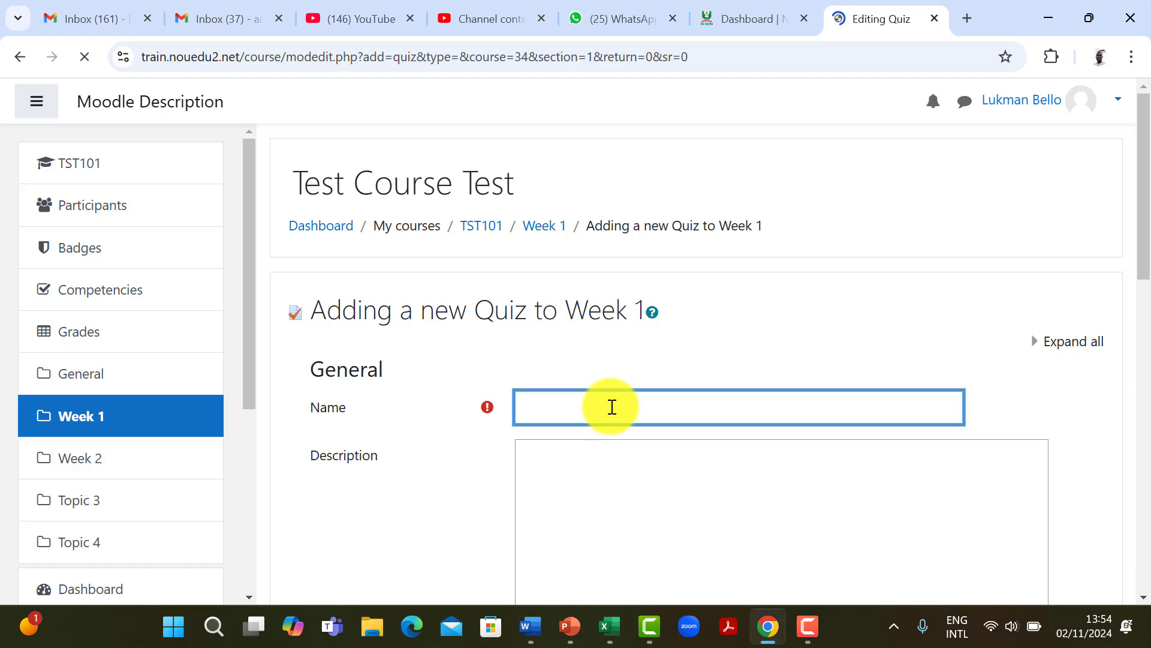
type("Quiz")
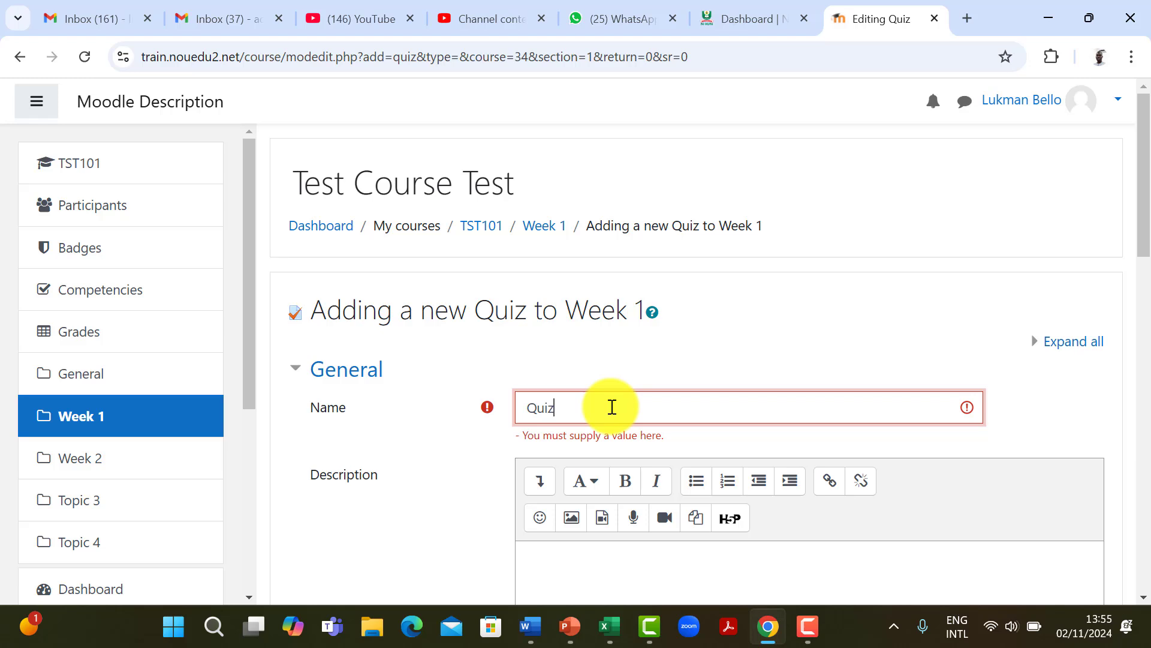
Step: Enter "This quiz..." as the quiz description and have the description displayed on the course page
scroll(612, 407, "down", 5)
left_click(649, 245)
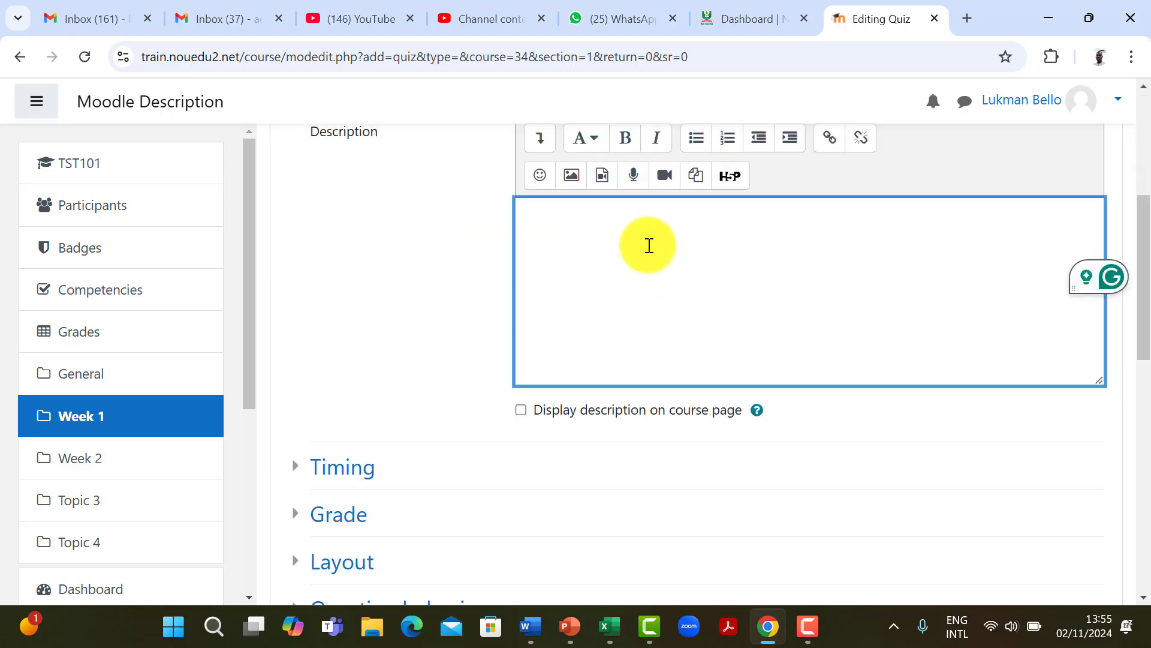
type("This qu")
key("BackSpace")
key("BackSpace")
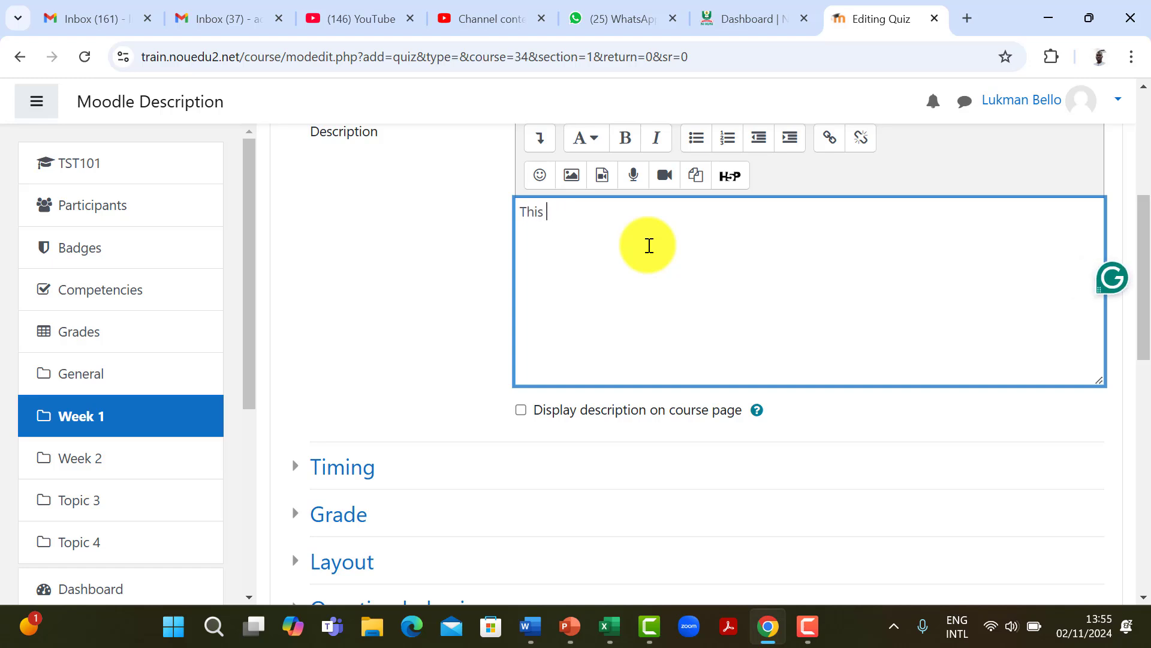
type("quiz...")
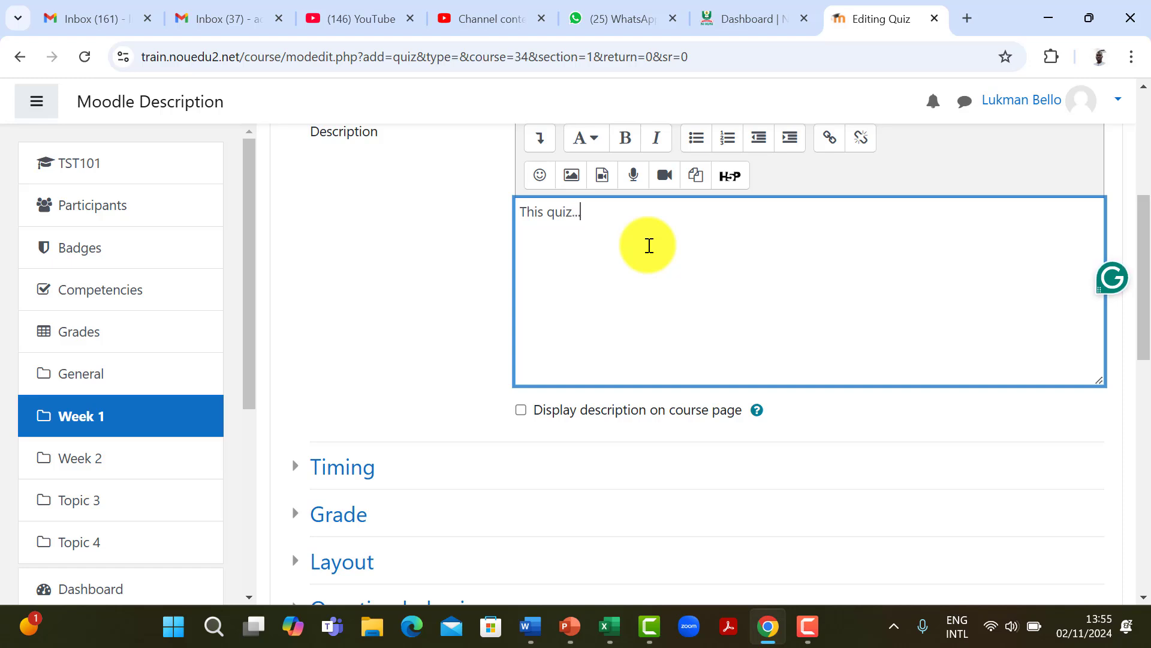
left_click(521, 409)
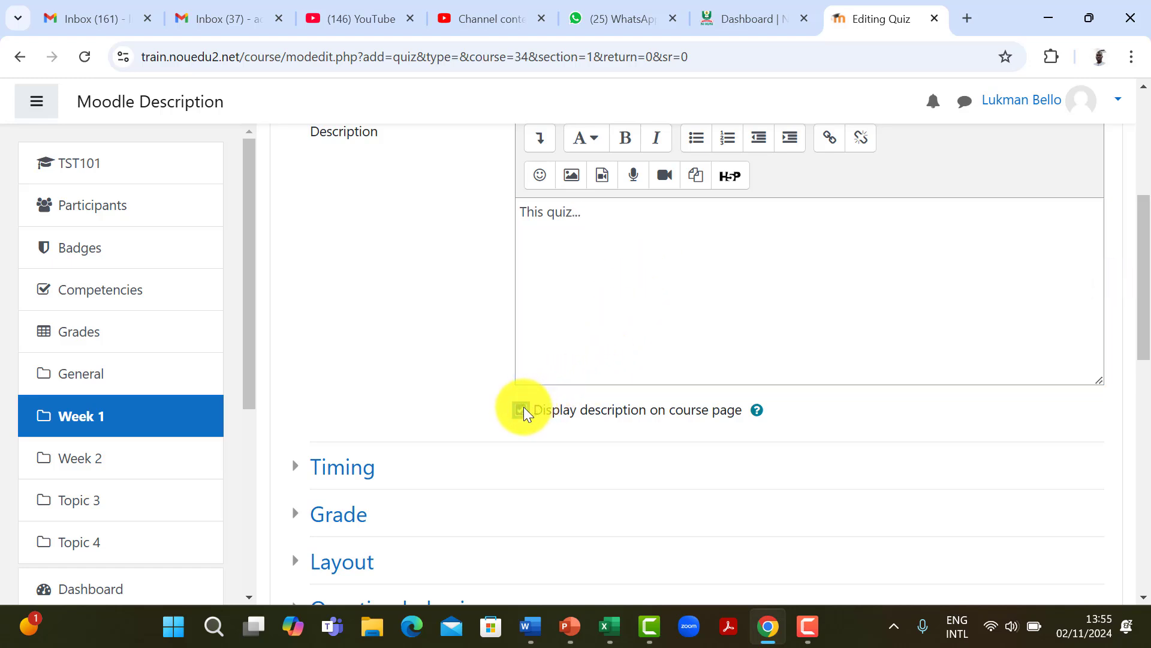
Step: In the Timing settings, enable the quiz opening date and set its time to 07:00 on 2 November 2024
scroll(382, 345, "down", 4)
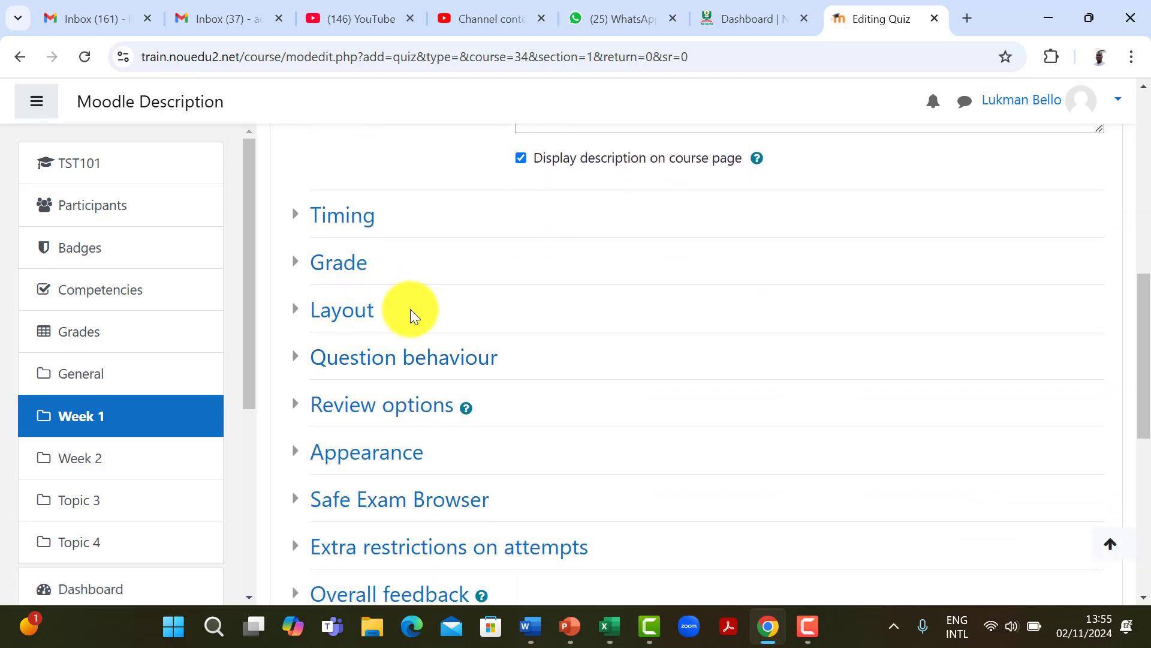
scroll(410, 308, "down", 1)
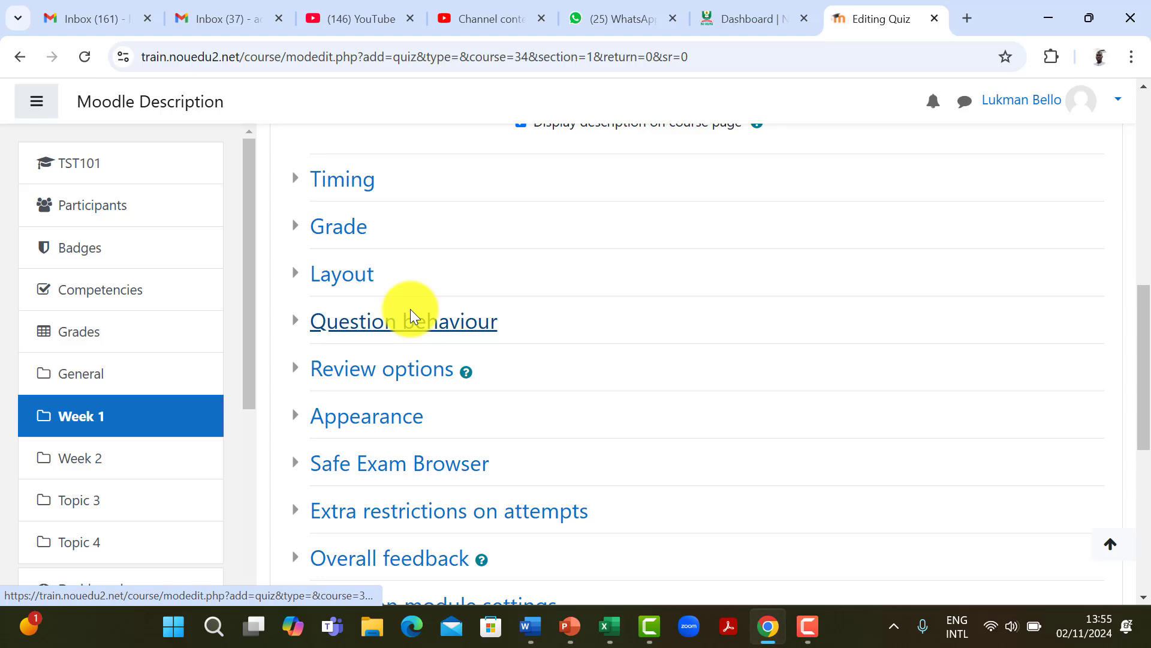
scroll(410, 308, "up", 1)
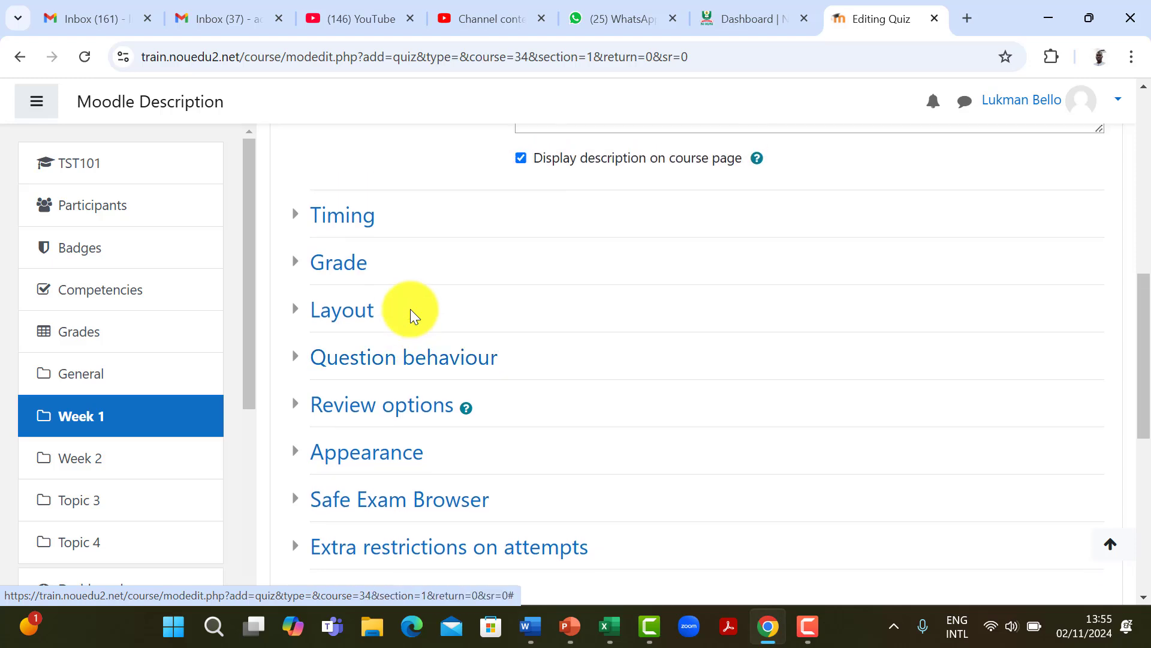
left_click(346, 223)
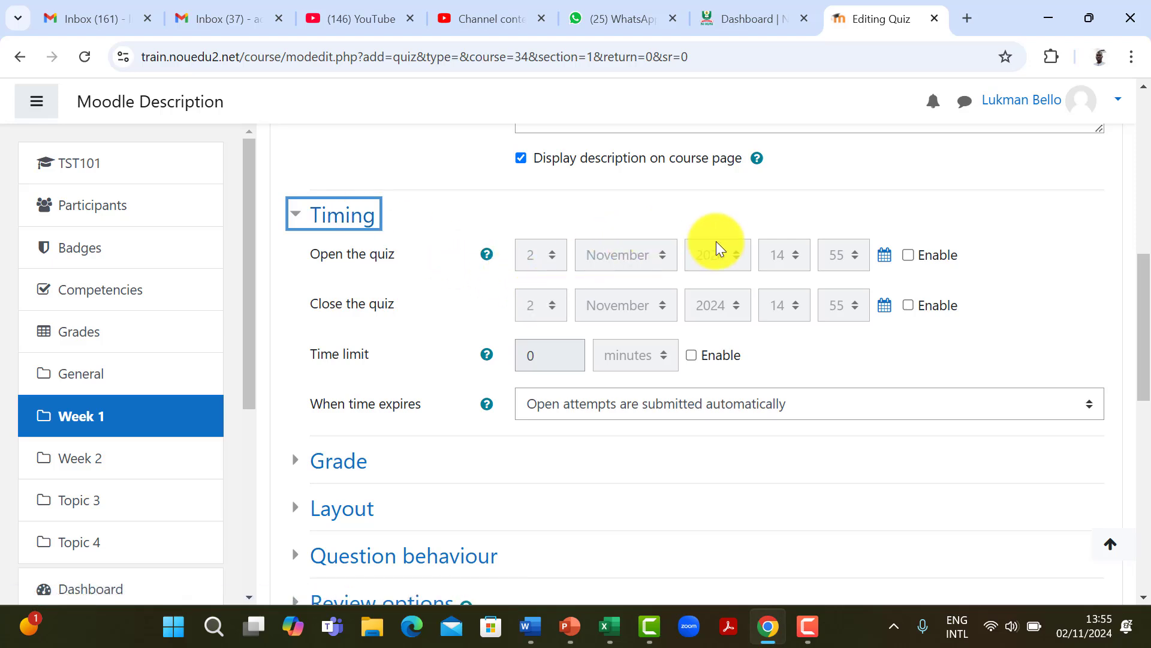
left_click(908, 257)
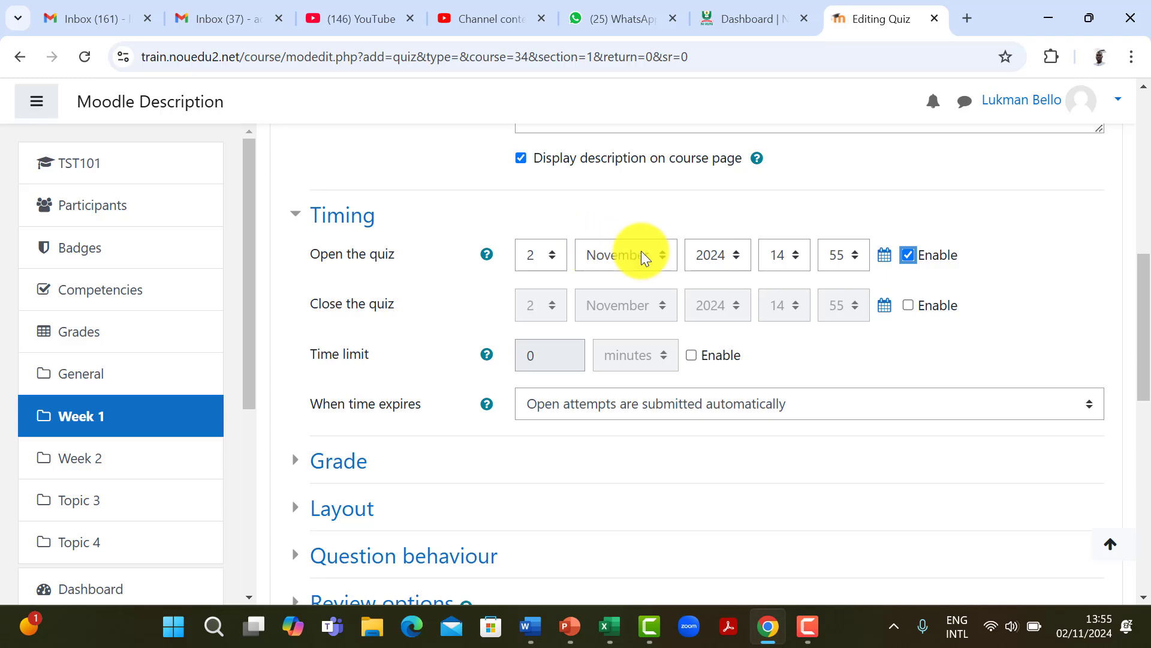
left_click(800, 262)
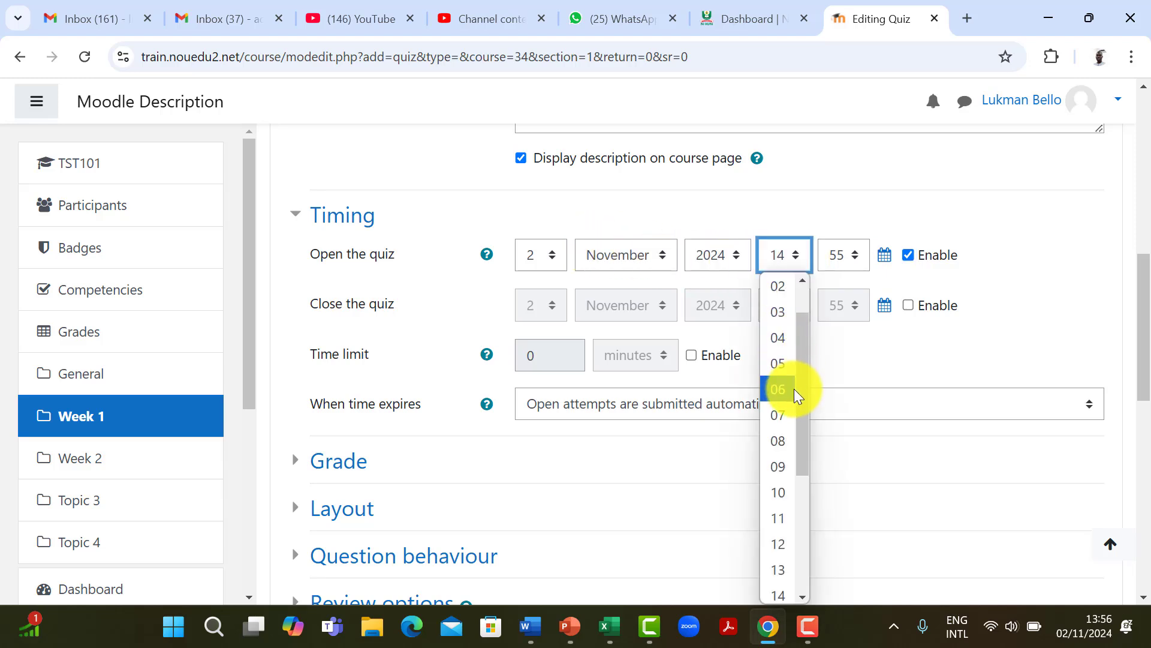
left_click(779, 439)
left_click(856, 291)
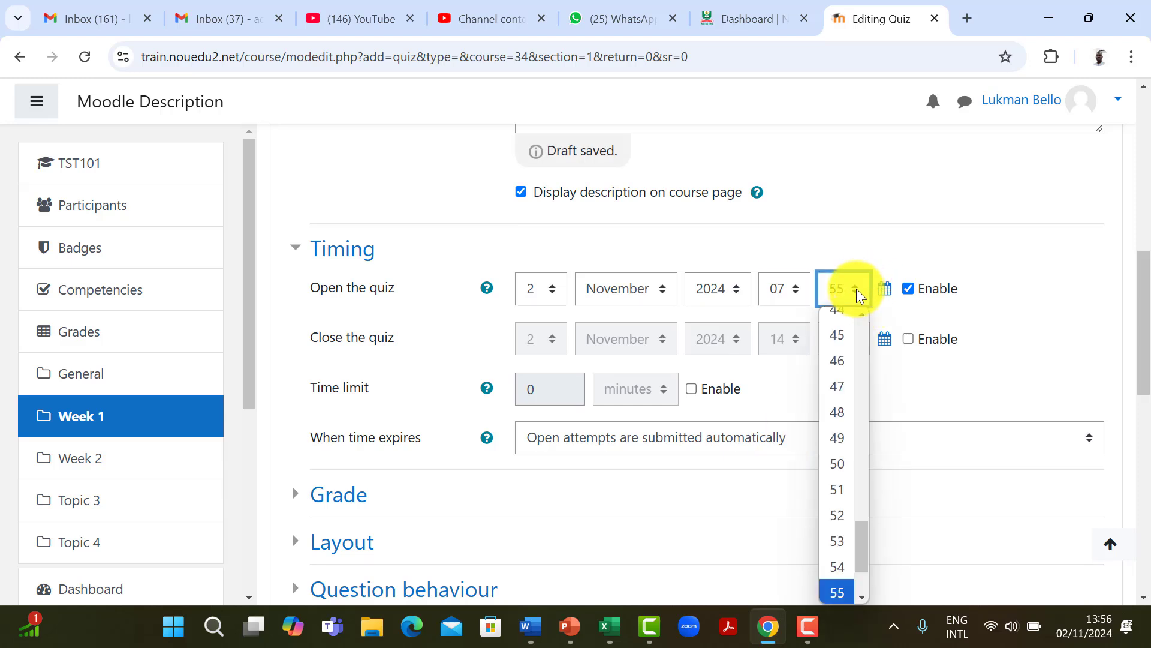
scroll(863, 315, "up", 3)
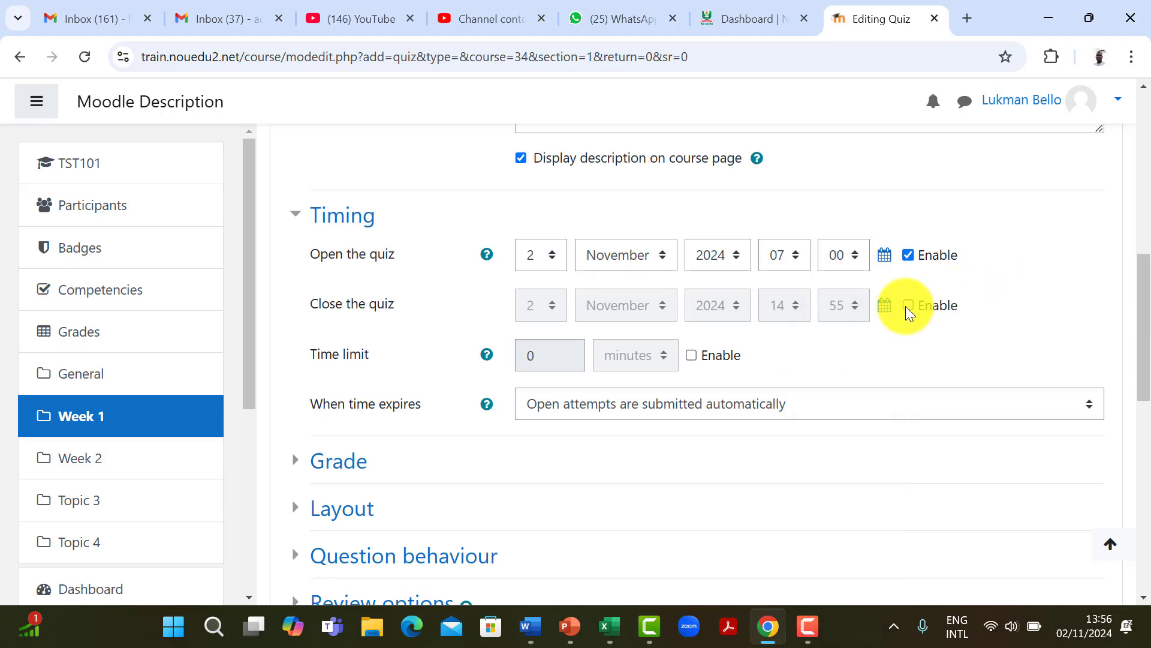
Step: Enable the quiz closing date and set it to 3 November 2024 at 07:00
left_click(907, 305)
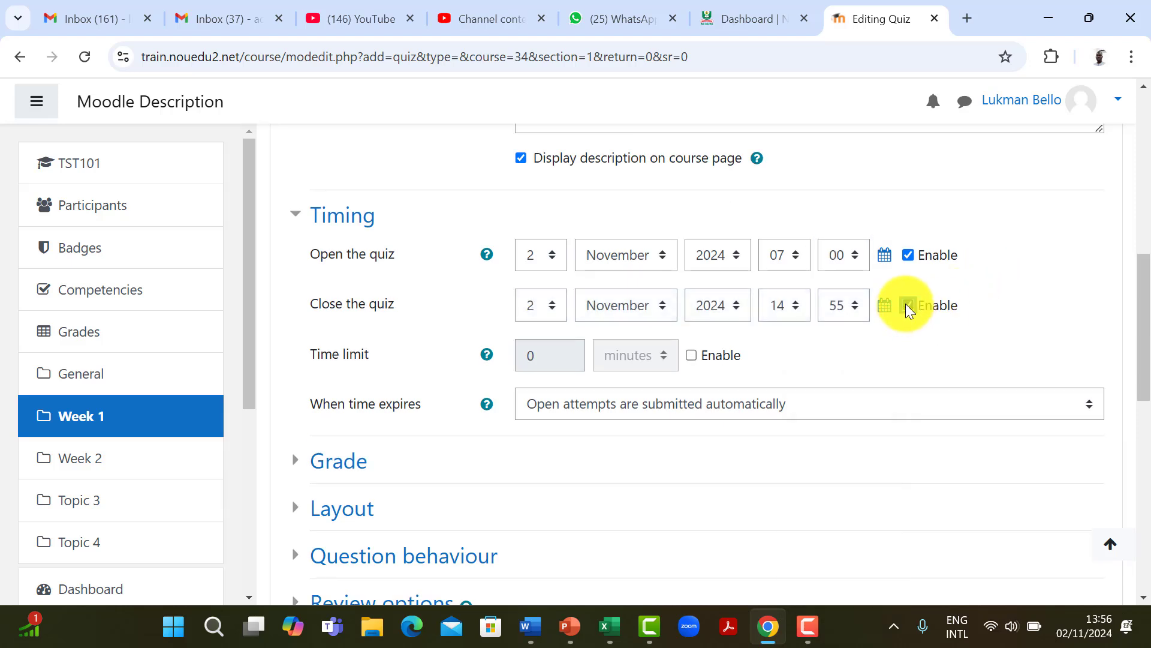
left_click(550, 304)
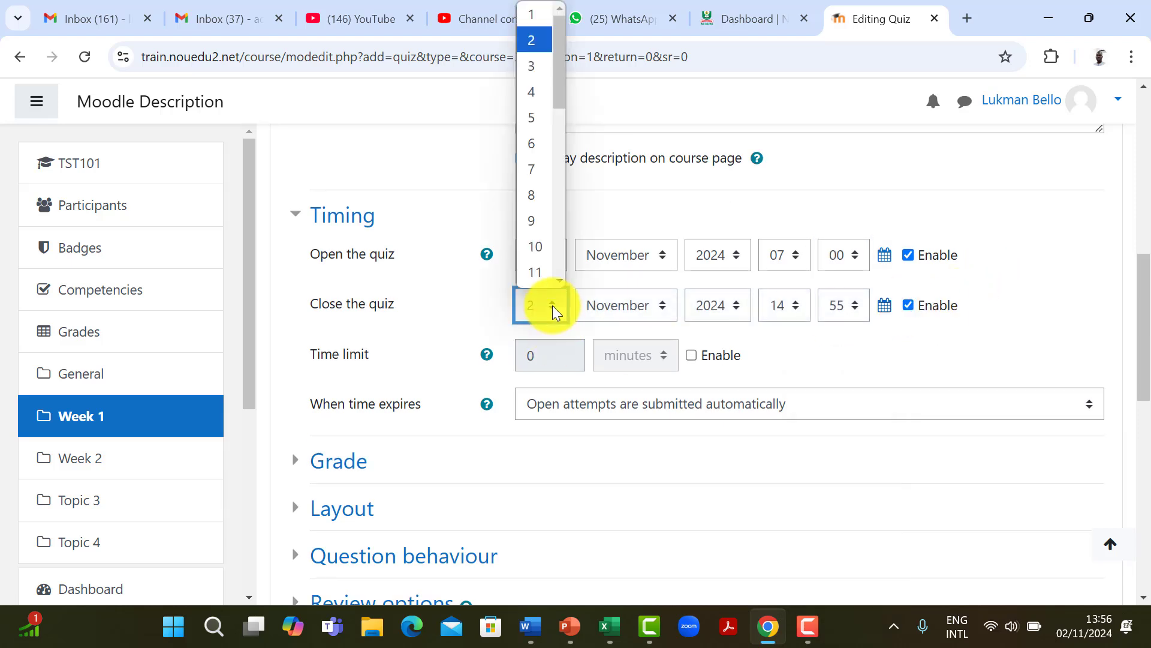
left_click(533, 67)
left_click(784, 305)
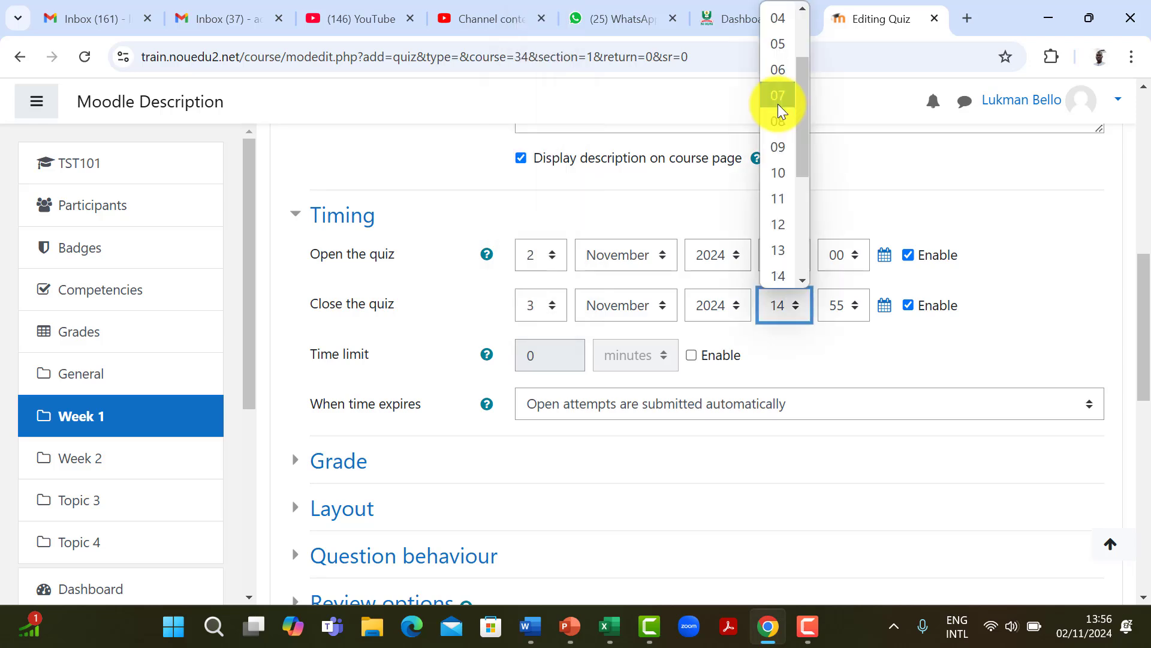
left_click(778, 96)
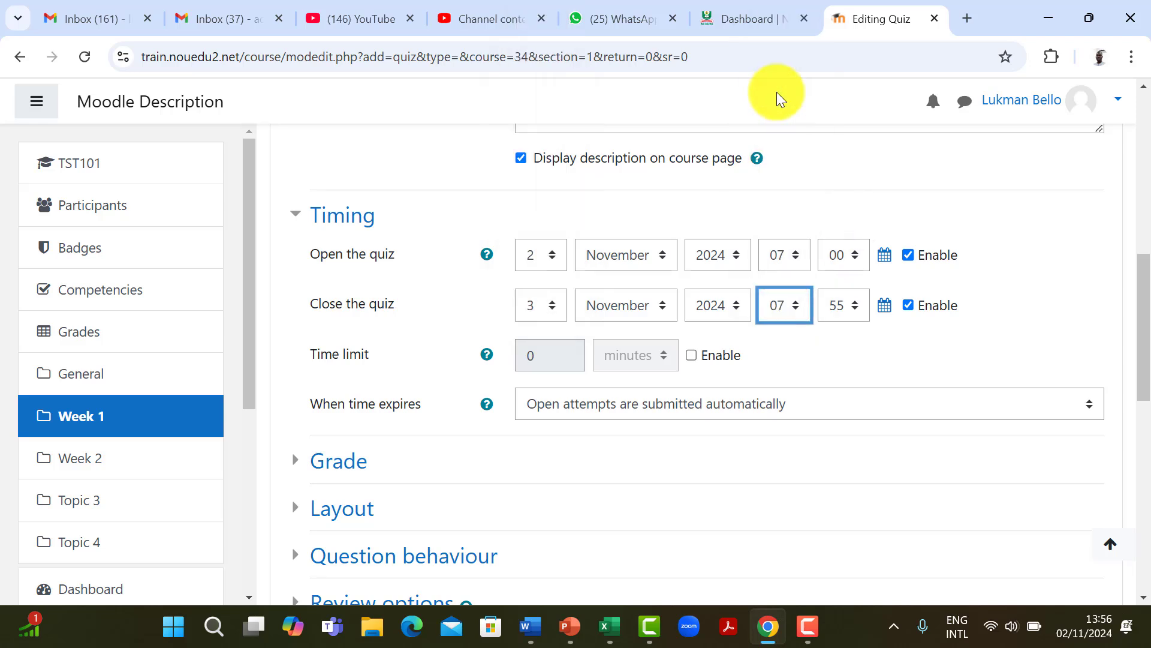
left_click(854, 307)
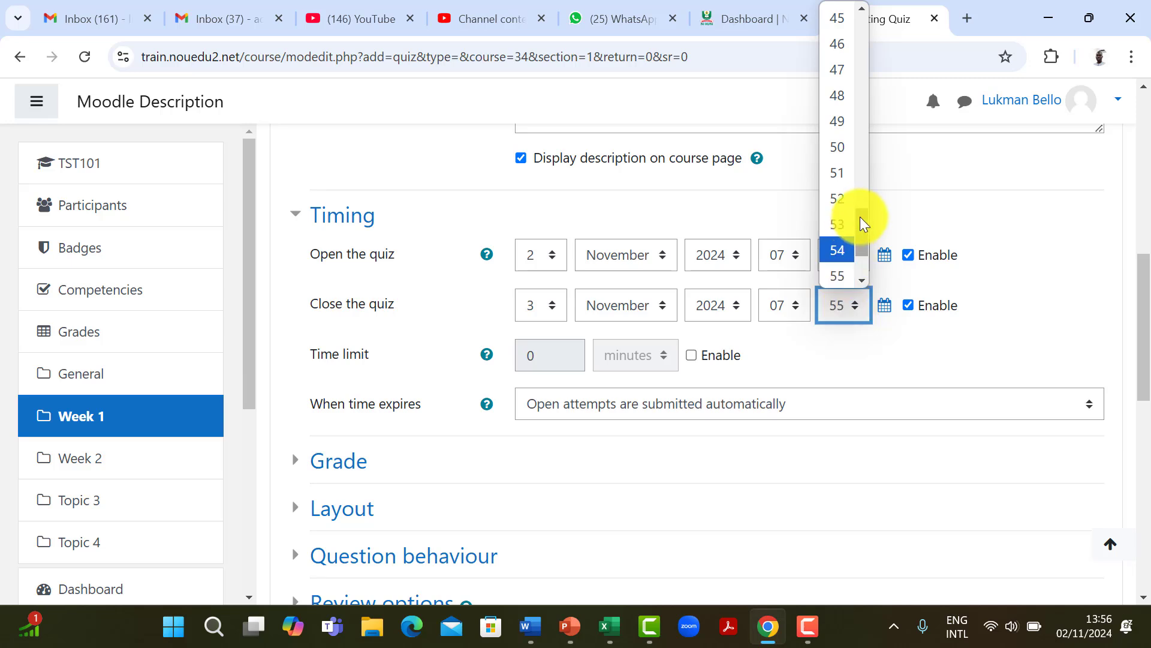
left_click_drag(861, 227, 869, 13)
left_click(838, 18)
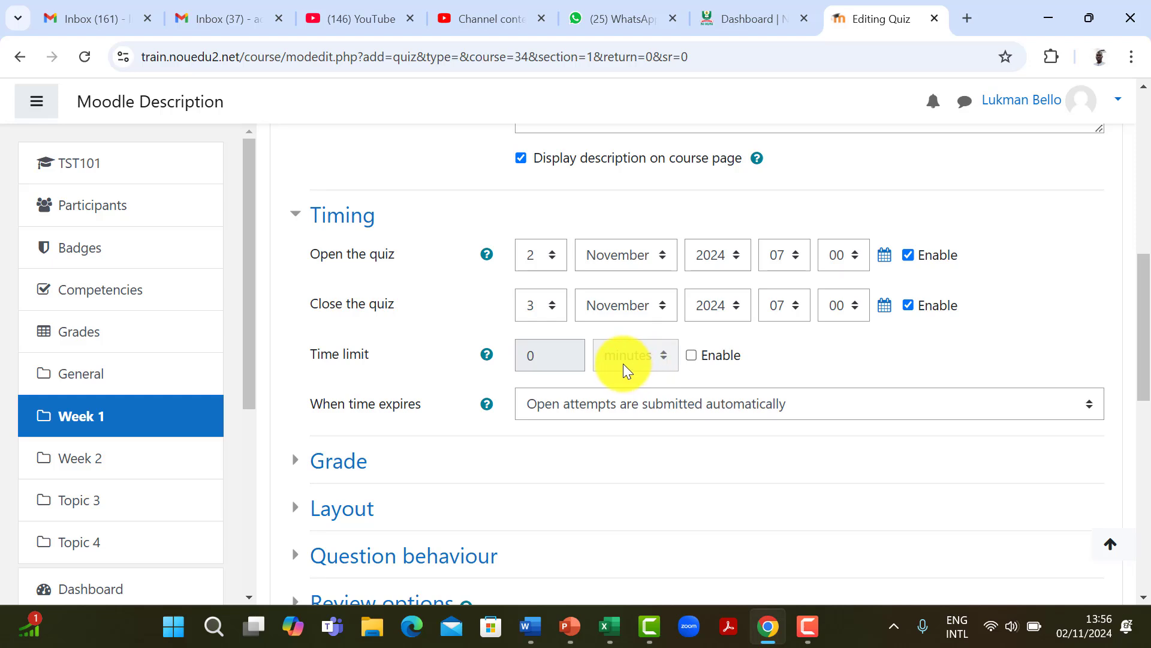
Step: Enable the quiz time limit and set it to 30 minutes
left_click(691, 355)
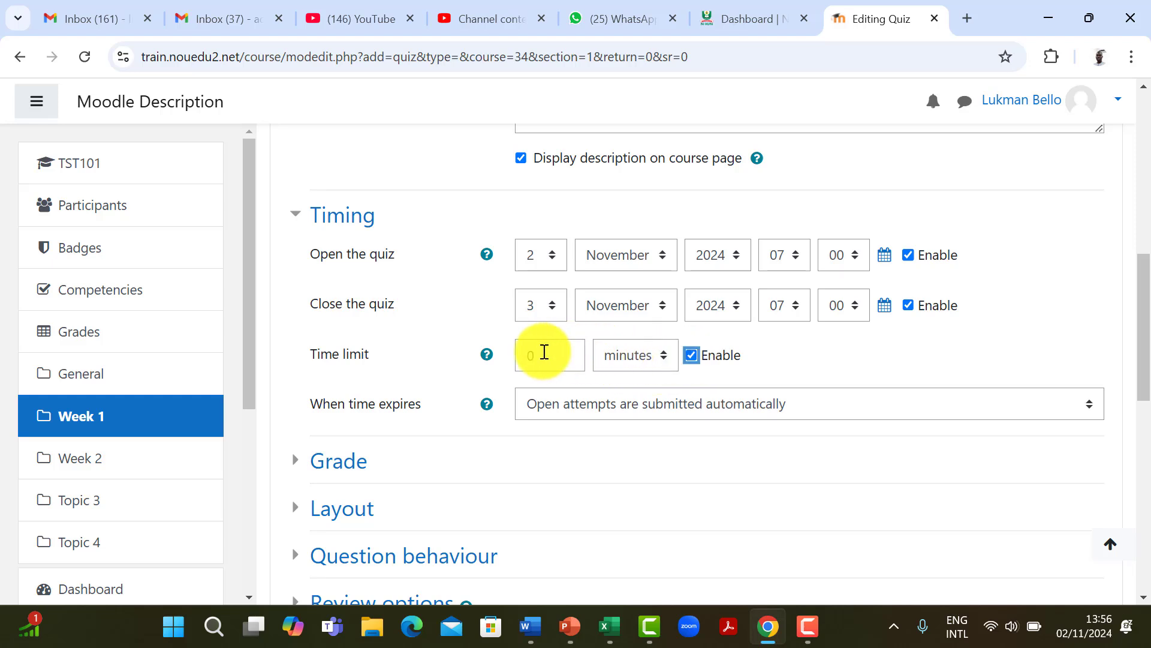
left_click(549, 356)
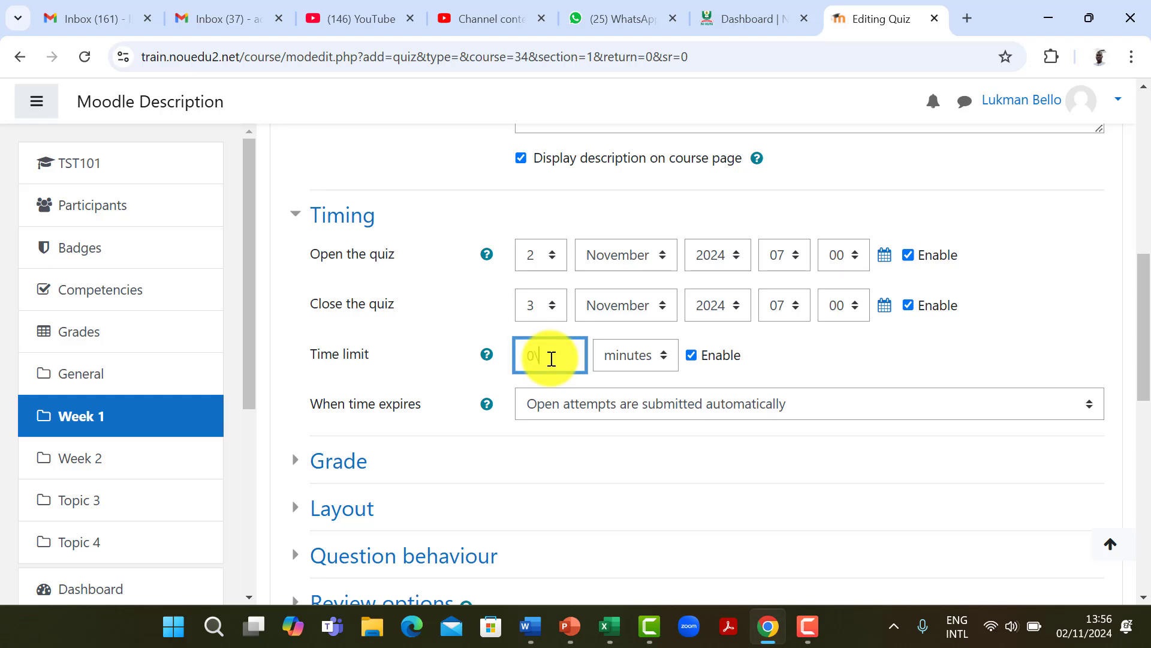
key("BackSpace")
type("30")
left_click(794, 356)
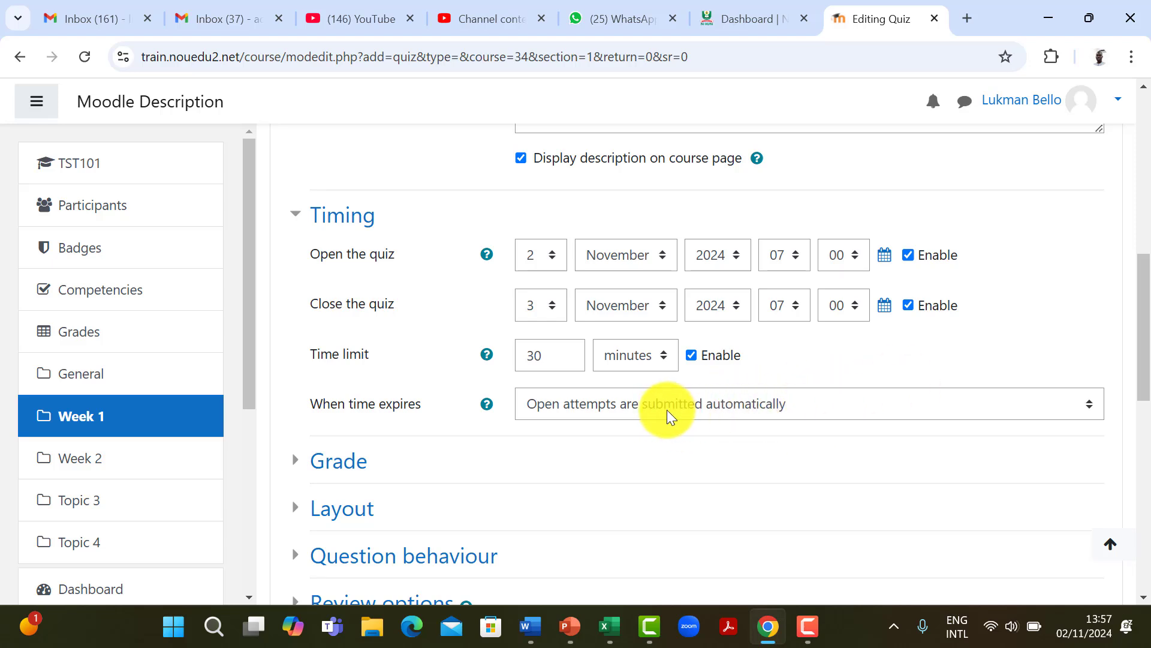
Step: In the Layout settings, make the quiz start a new page every 5 questions
scroll(956, 341, "down", 5)
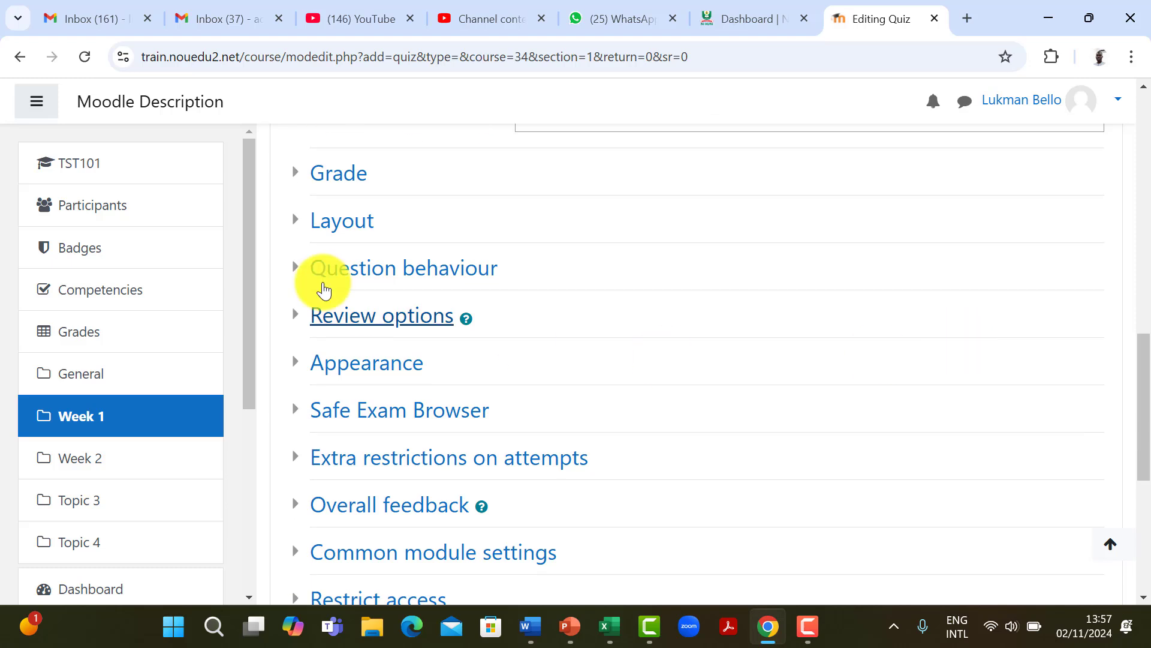
left_click(353, 237)
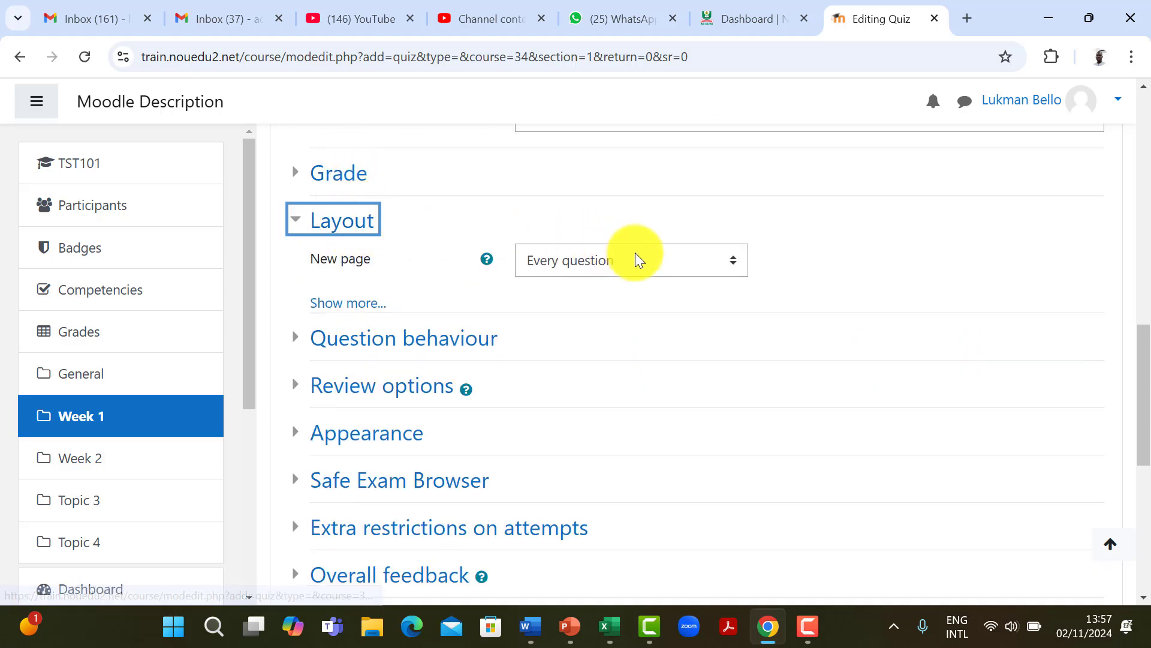
left_click(722, 271)
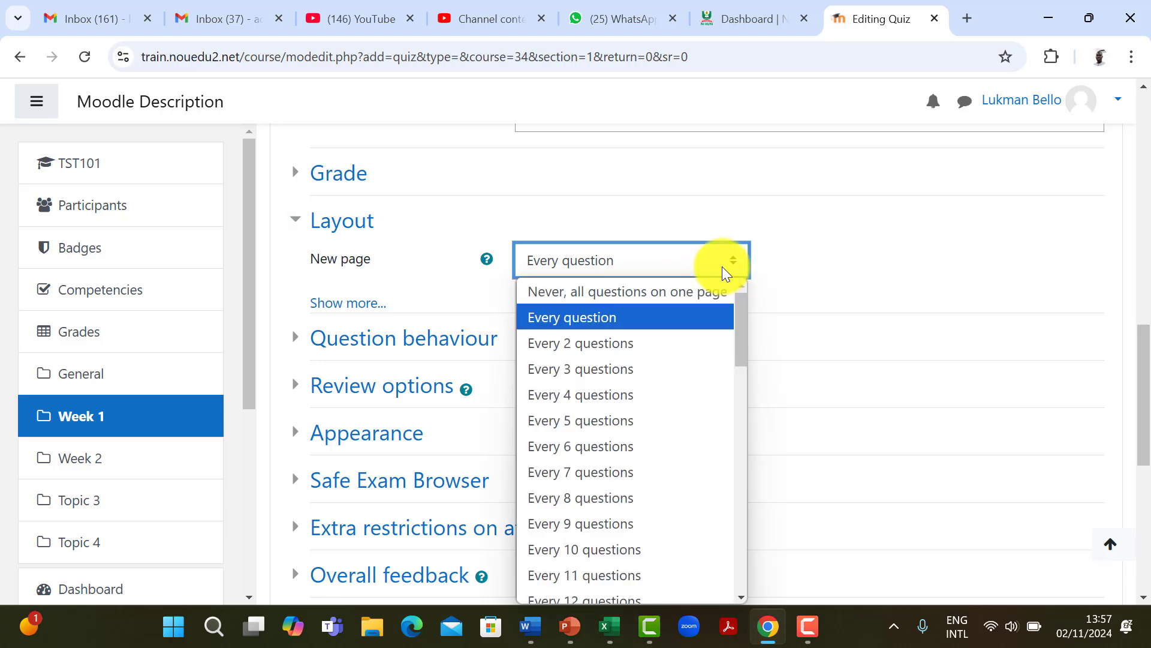
left_click(582, 421)
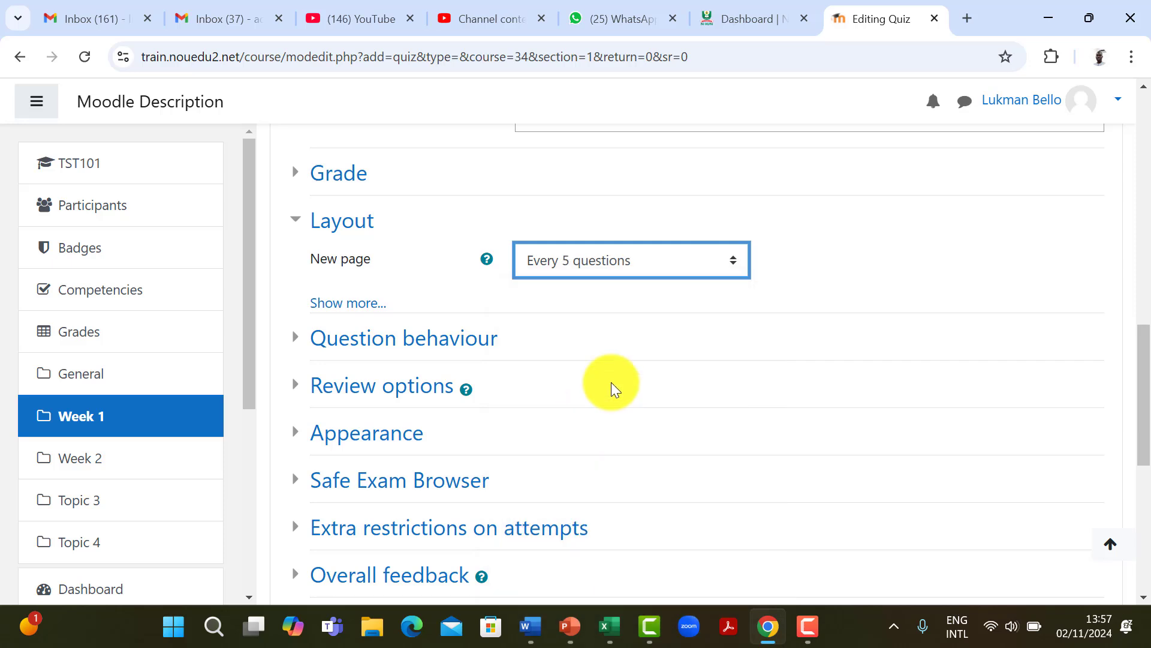
left_click(843, 267)
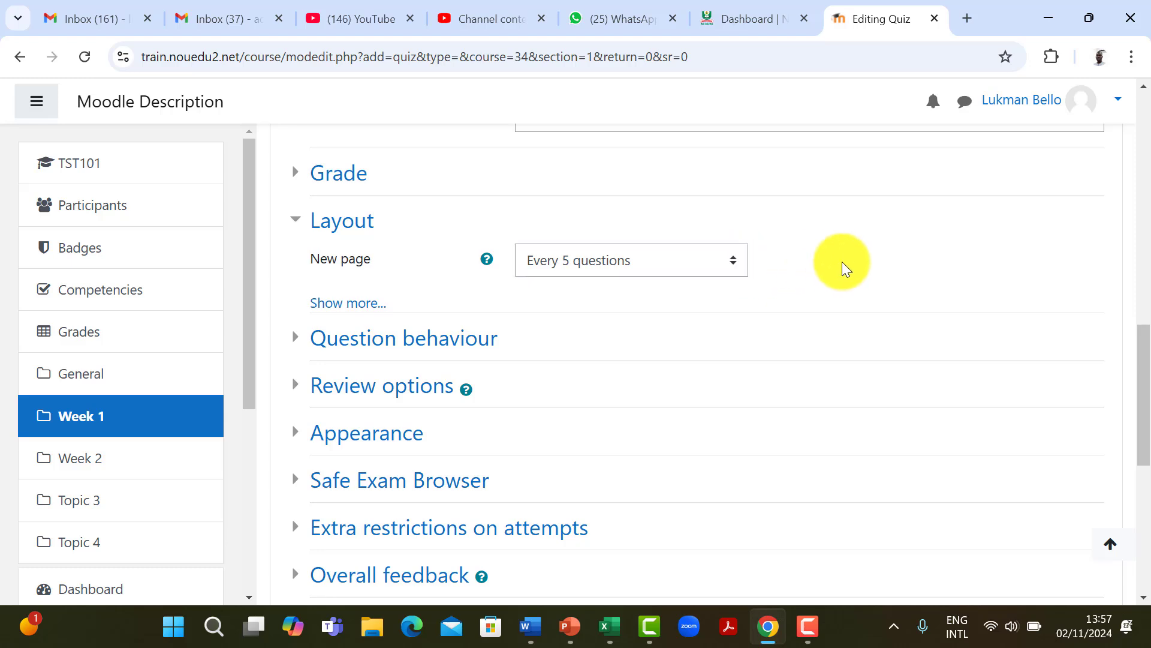
Step: In the Question behaviour settings, set Shuffle within questions to Yes
scroll(843, 267, "down", 3)
left_click(410, 241)
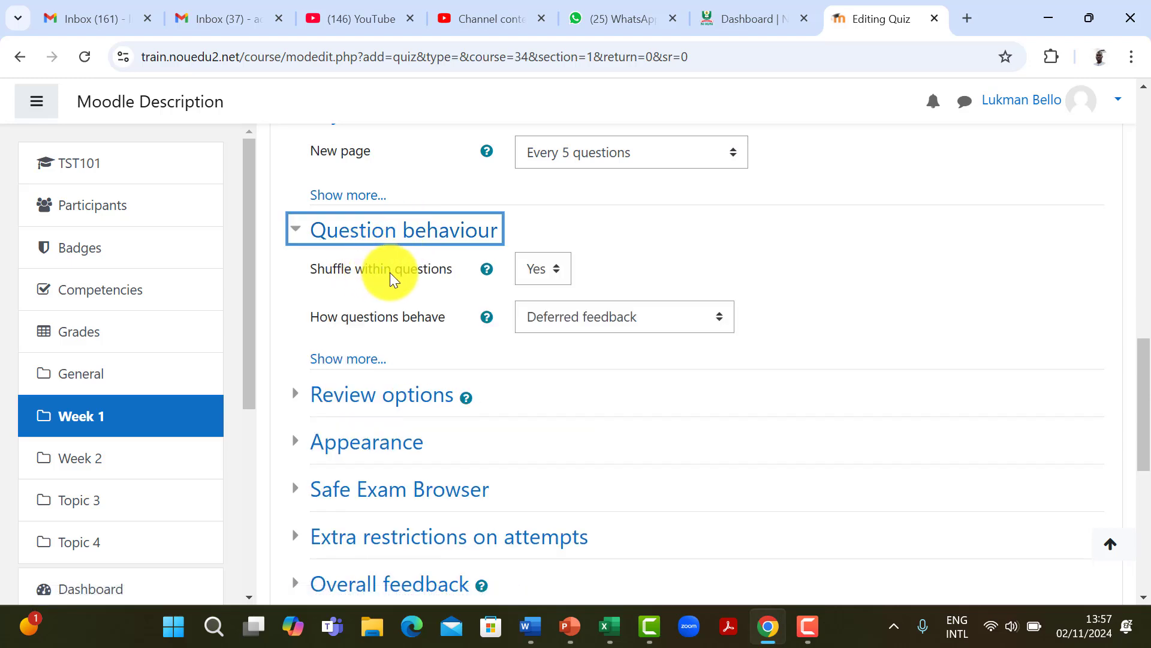
left_click(553, 275)
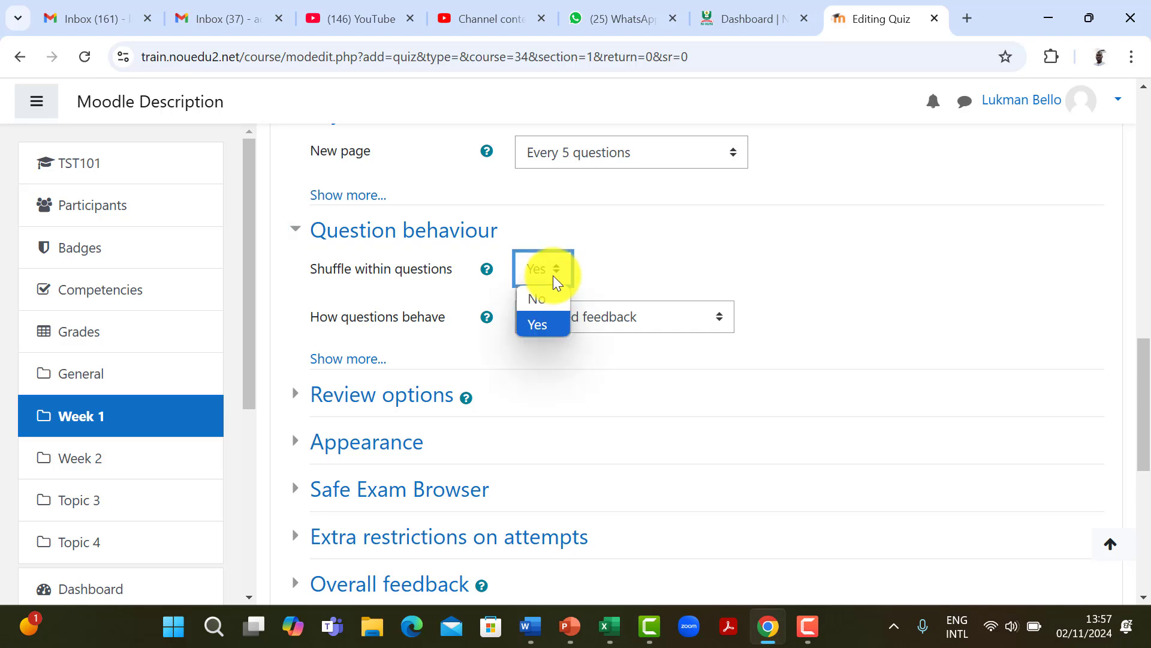
left_click(549, 323)
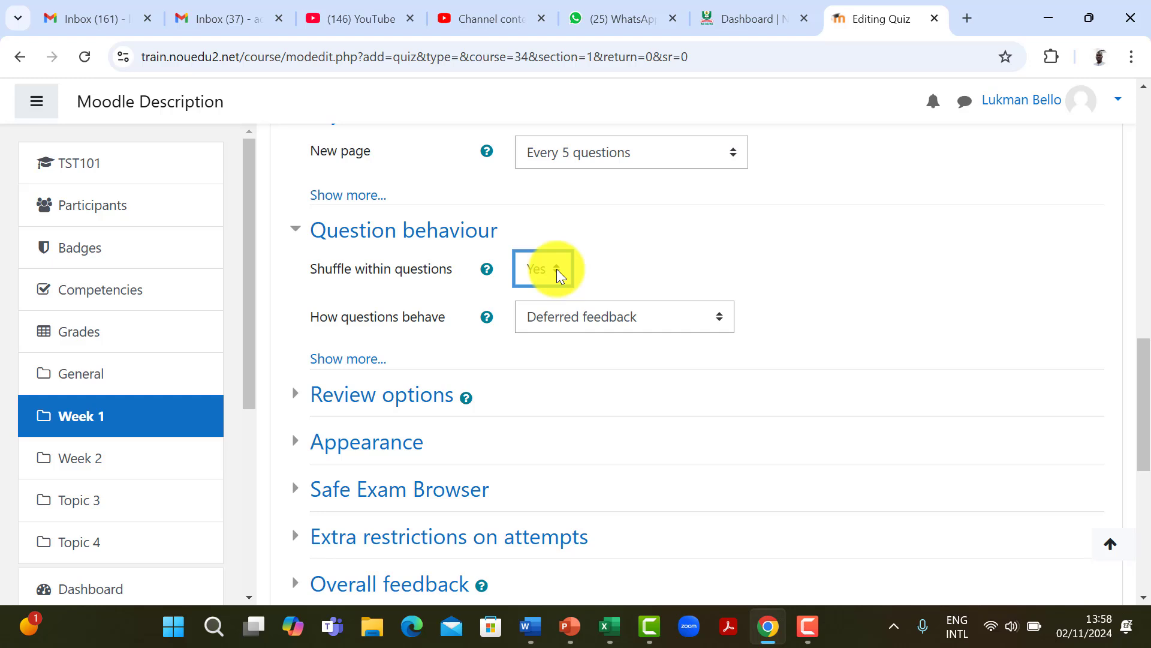
left_click(758, 276)
Step: Expand the Review options settings and examine what students can review during and after the attempt
scroll(758, 275, "down", 2)
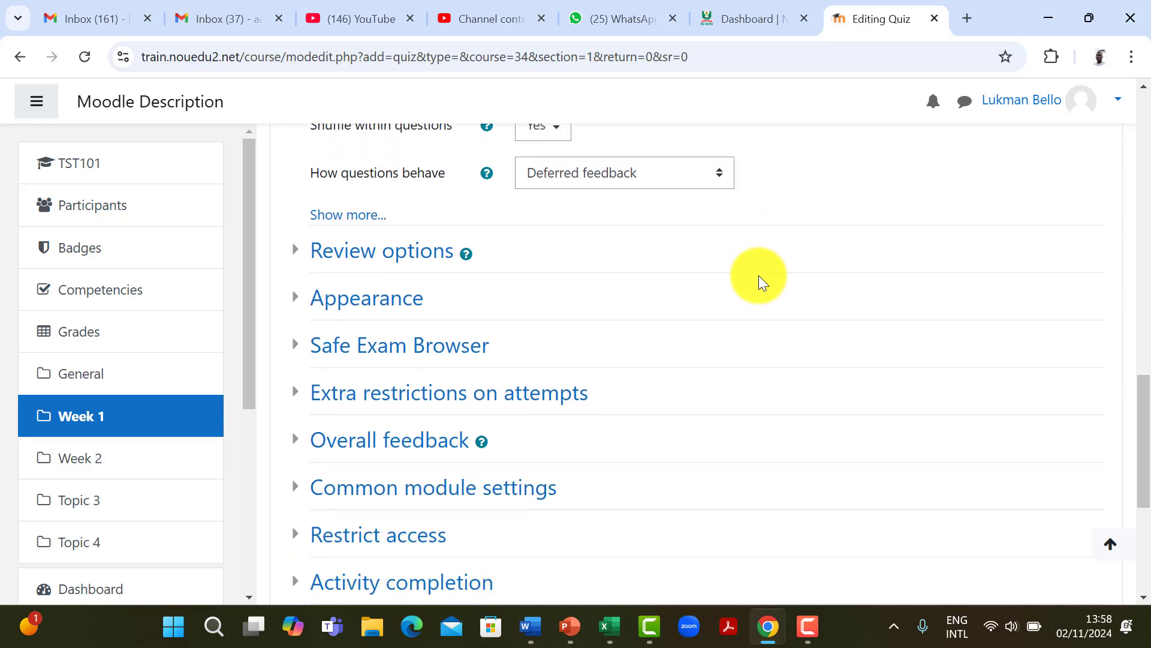
scroll(758, 275, "down", 1)
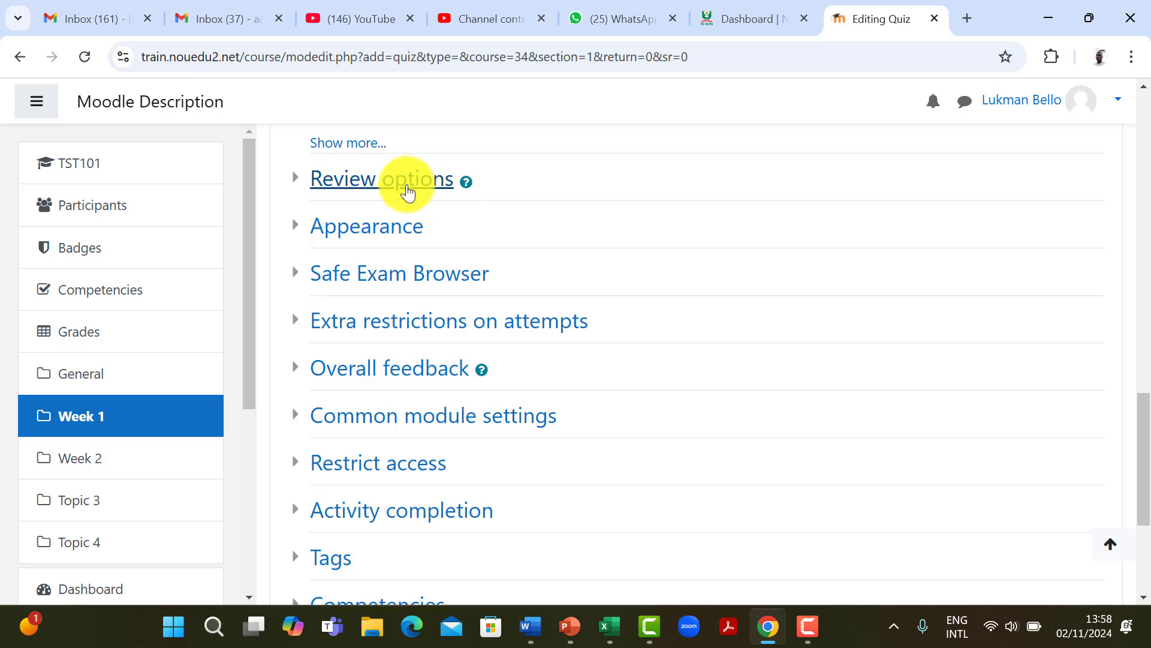
left_click(403, 183)
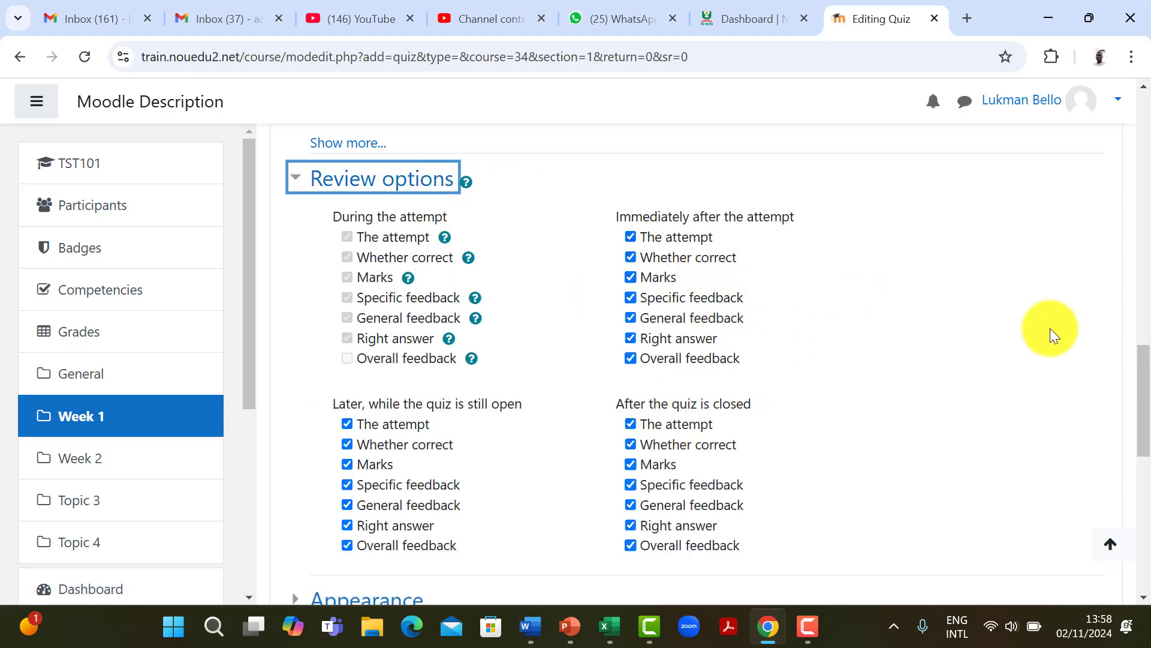
Step: Under Restrict access, add two date restrictions and set the first to from 2 November 2024 at 07:00
scroll(1049, 329, "down", 6)
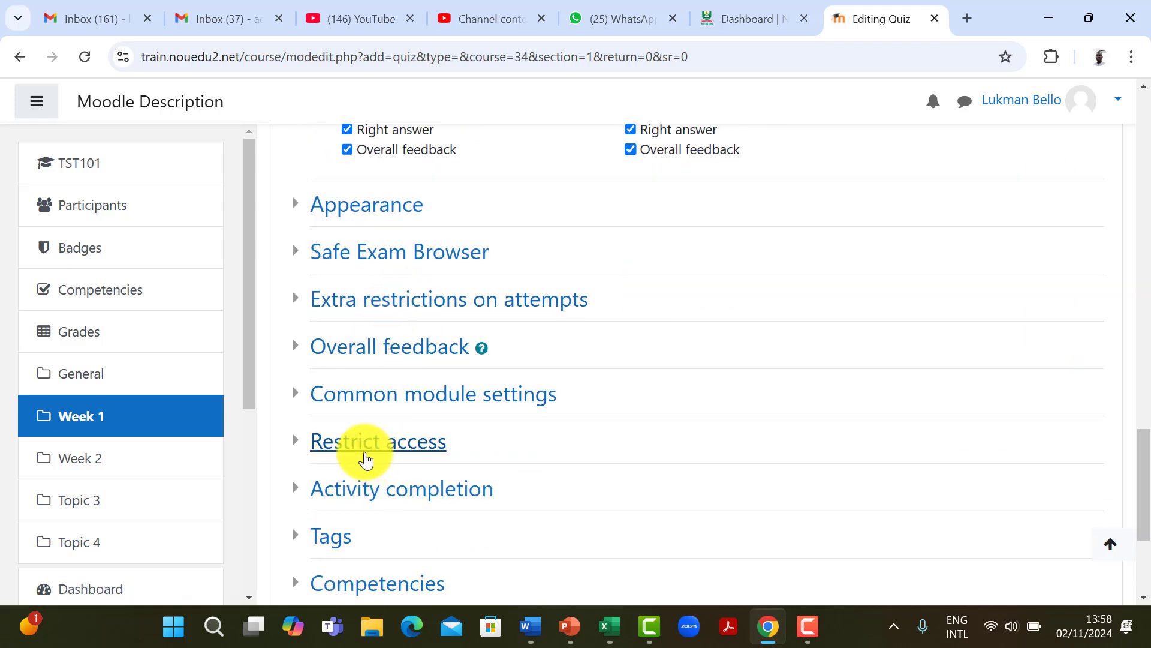
left_click(360, 450)
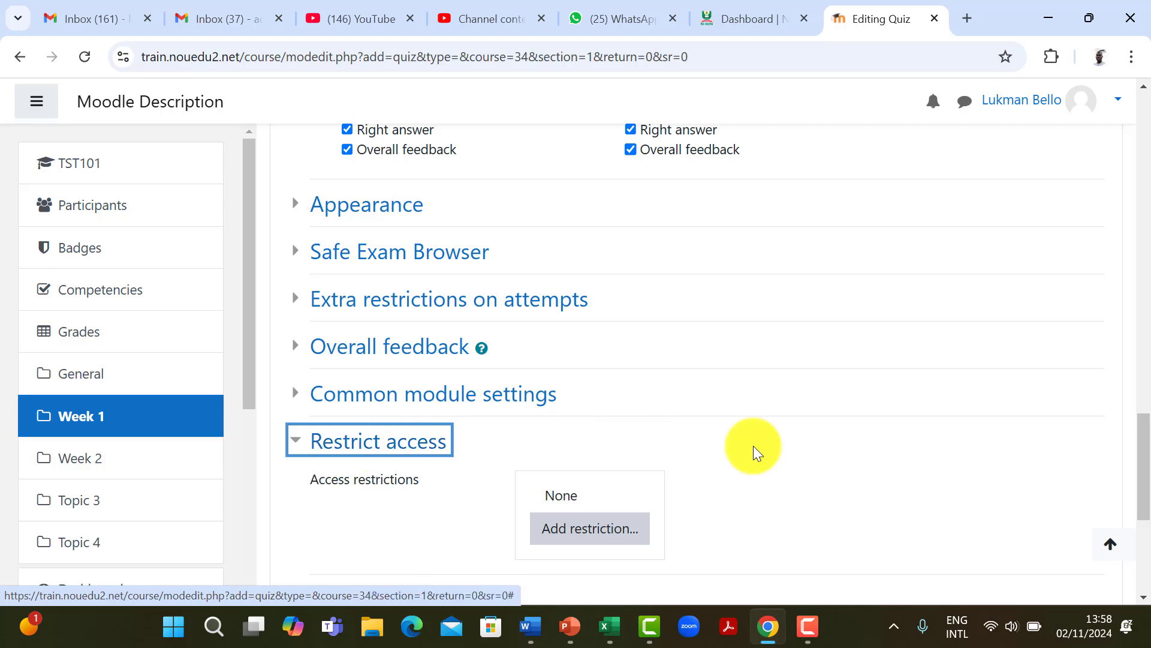
scroll(934, 480, "down", 1)
scroll(934, 480, "down", 3)
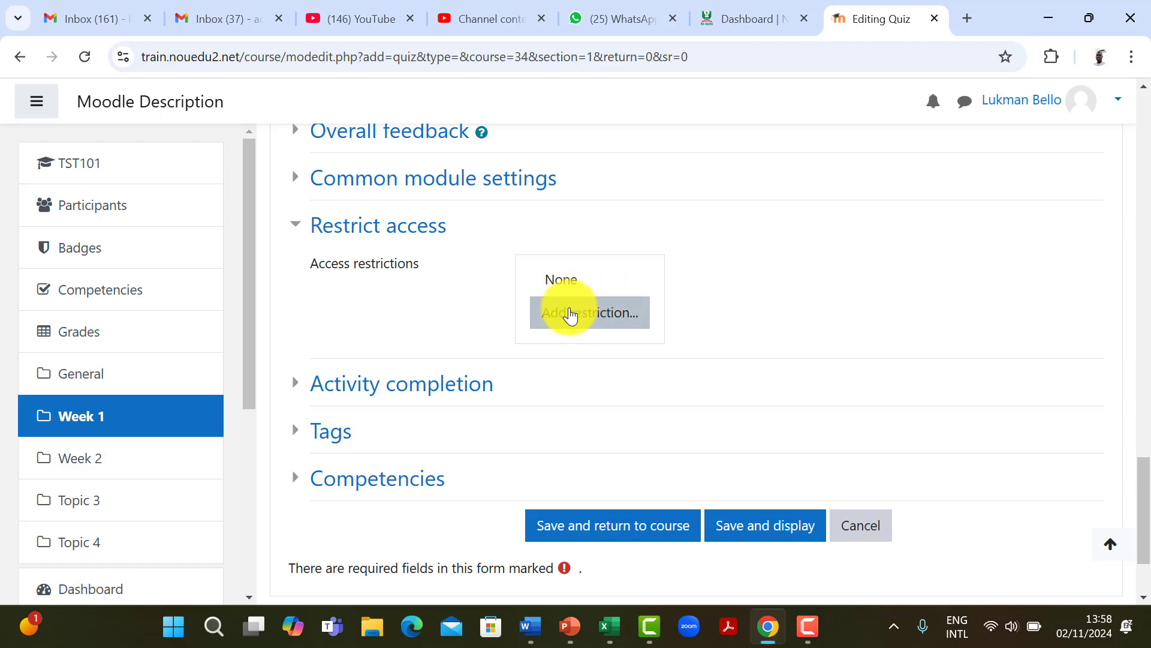
left_click(569, 315)
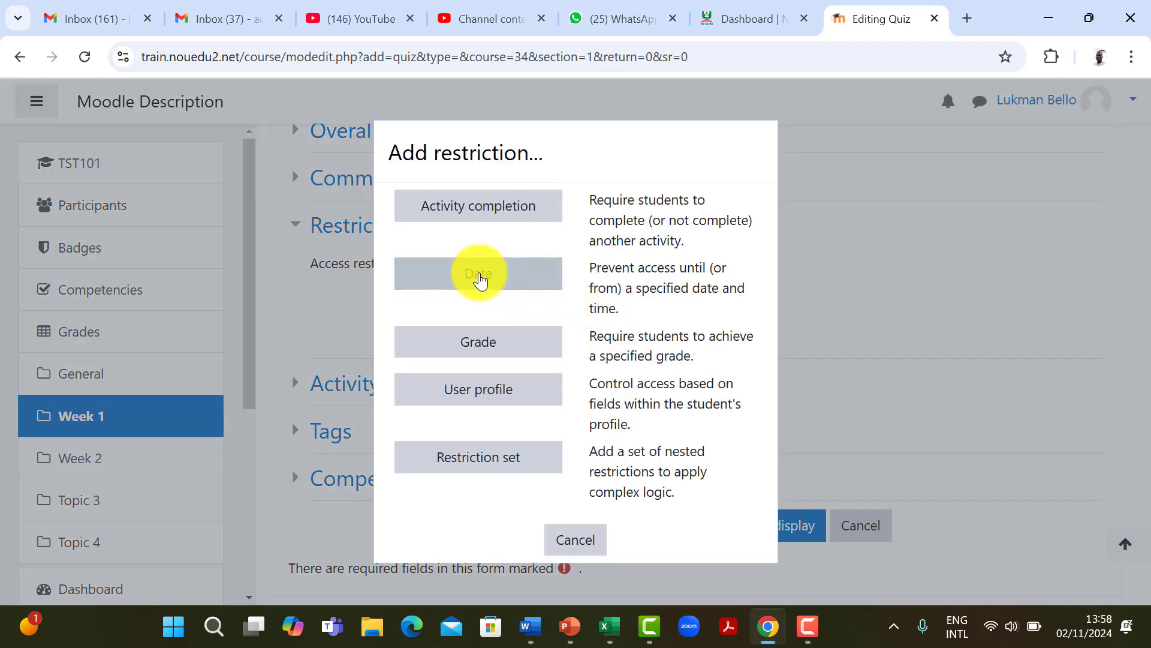
left_click(480, 277)
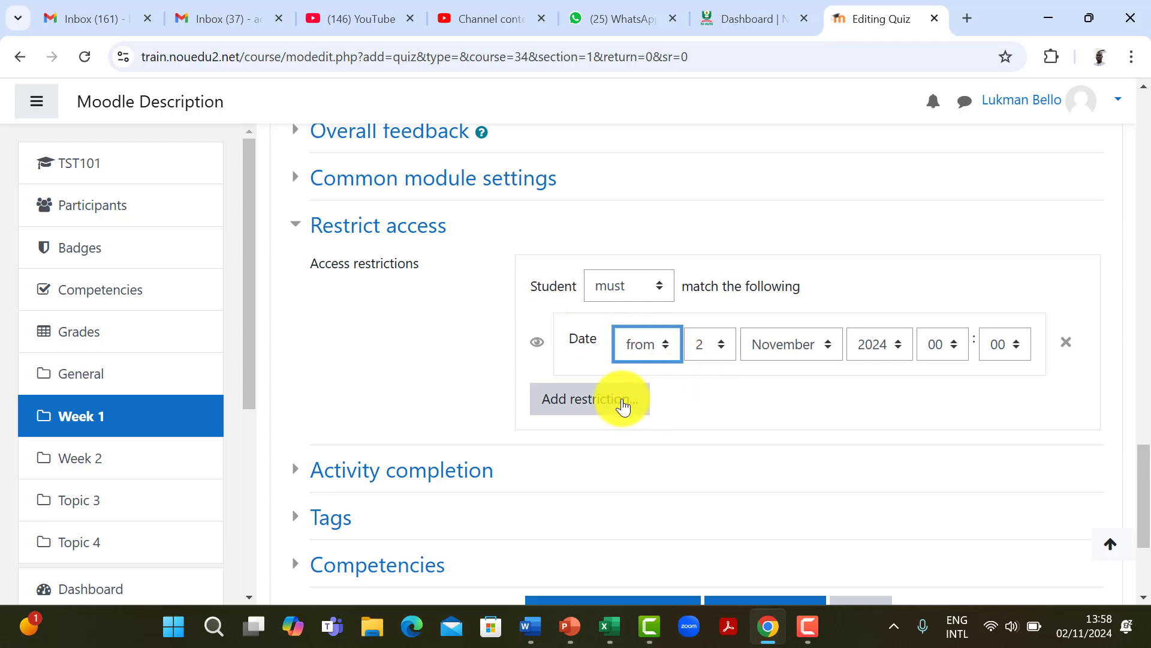
left_click(596, 398)
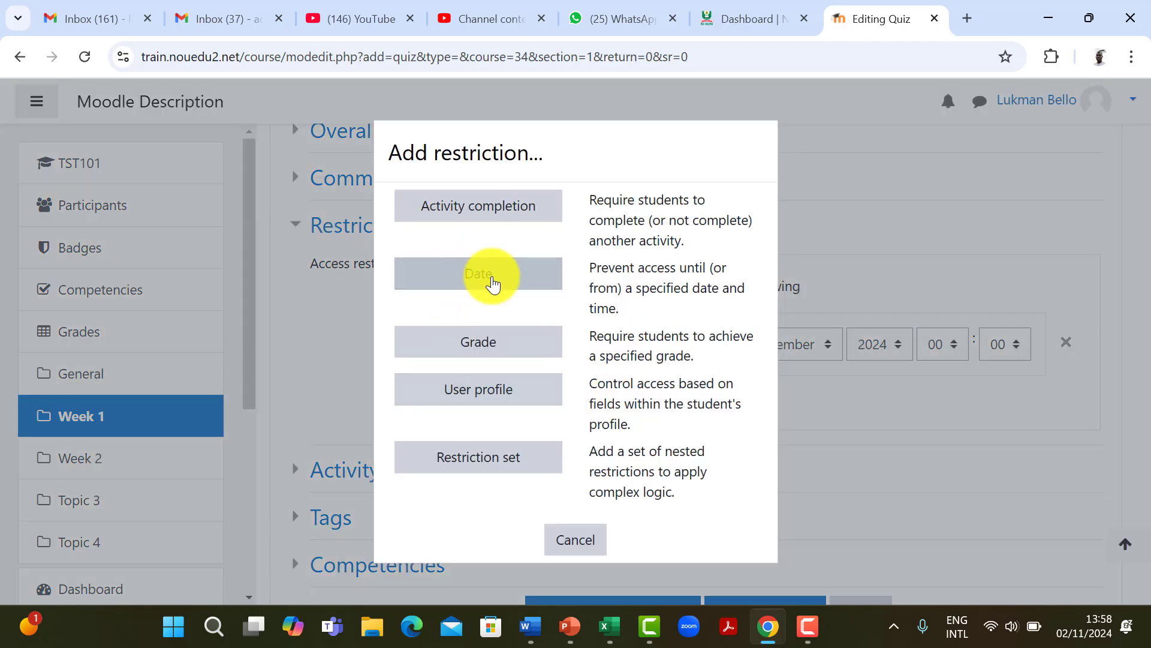
left_click(493, 285)
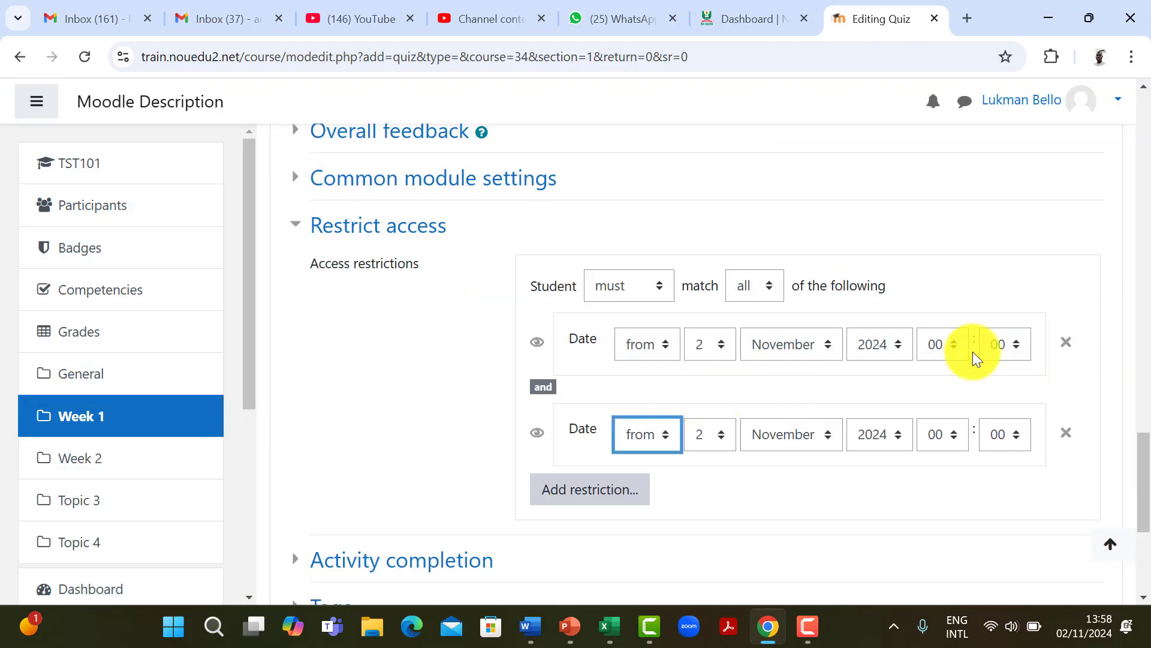
left_click(950, 350)
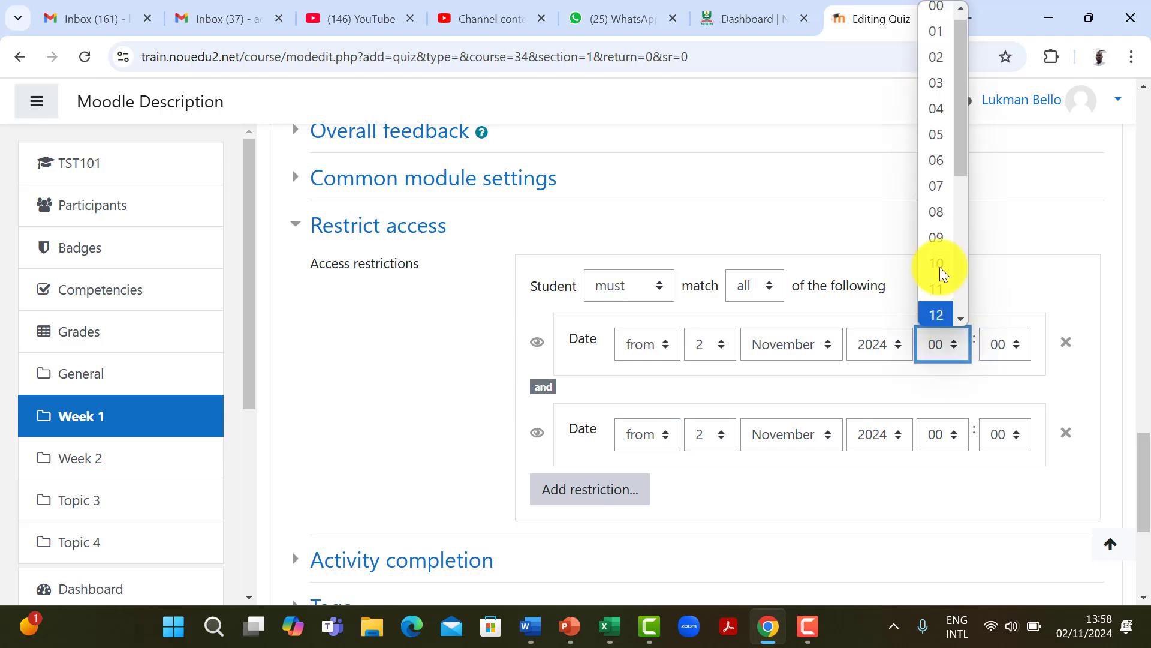
left_click(940, 190)
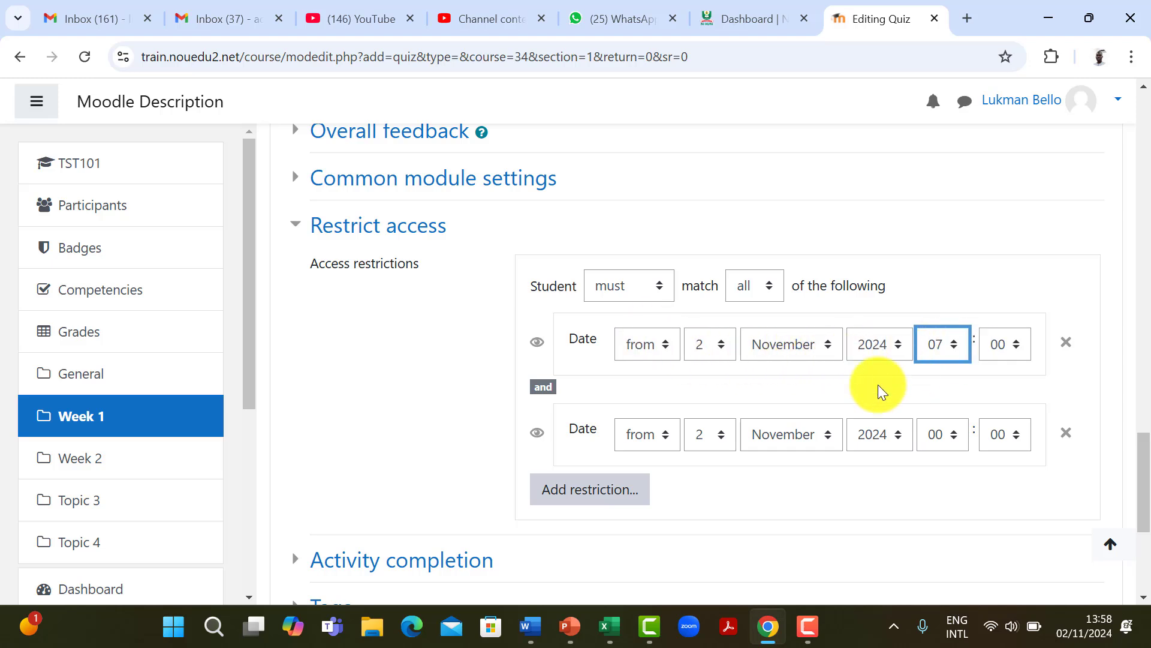
Step: Set the second date restriction to until 3 November 2024 at 07:00
left_click(659, 440)
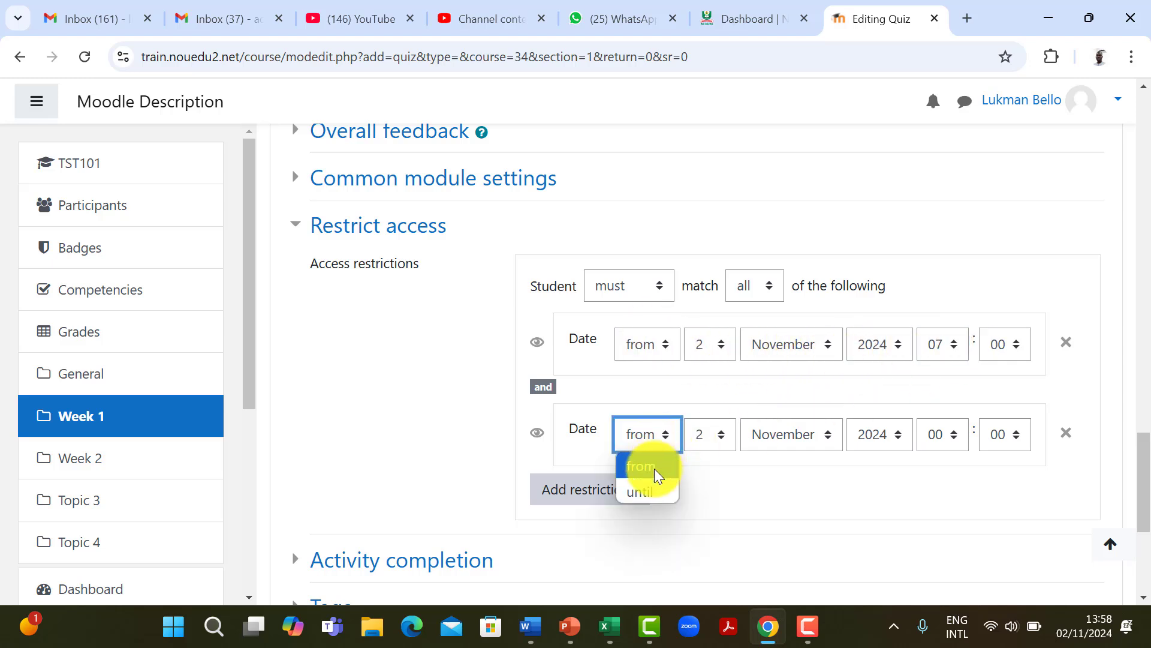
left_click(654, 490)
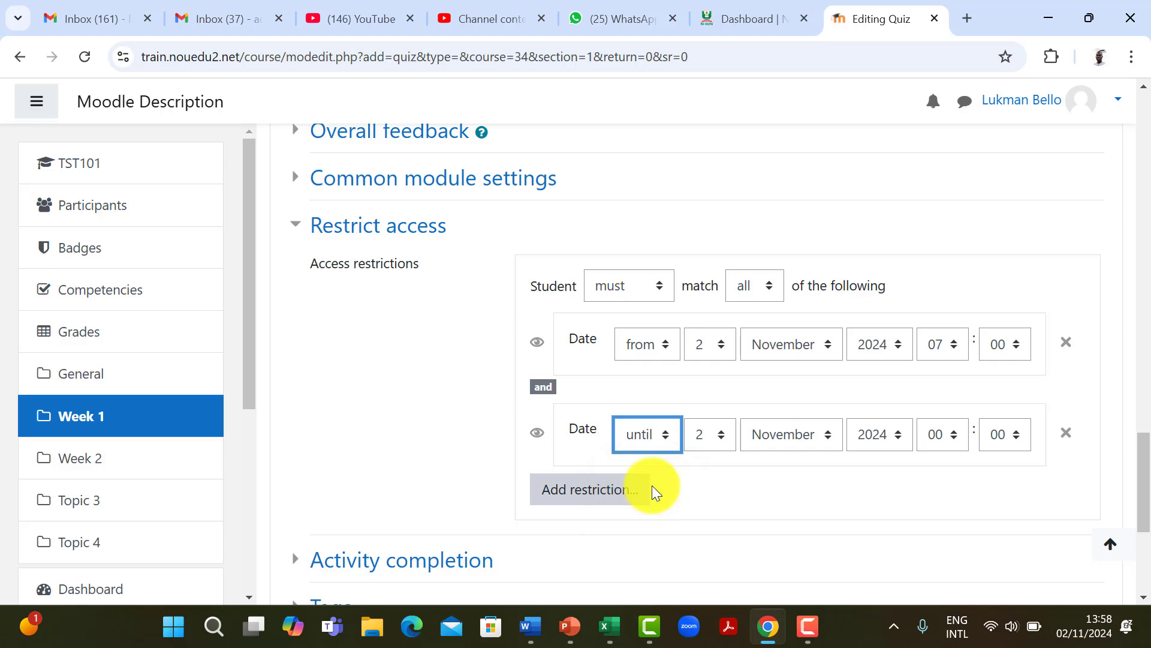
left_click(720, 447)
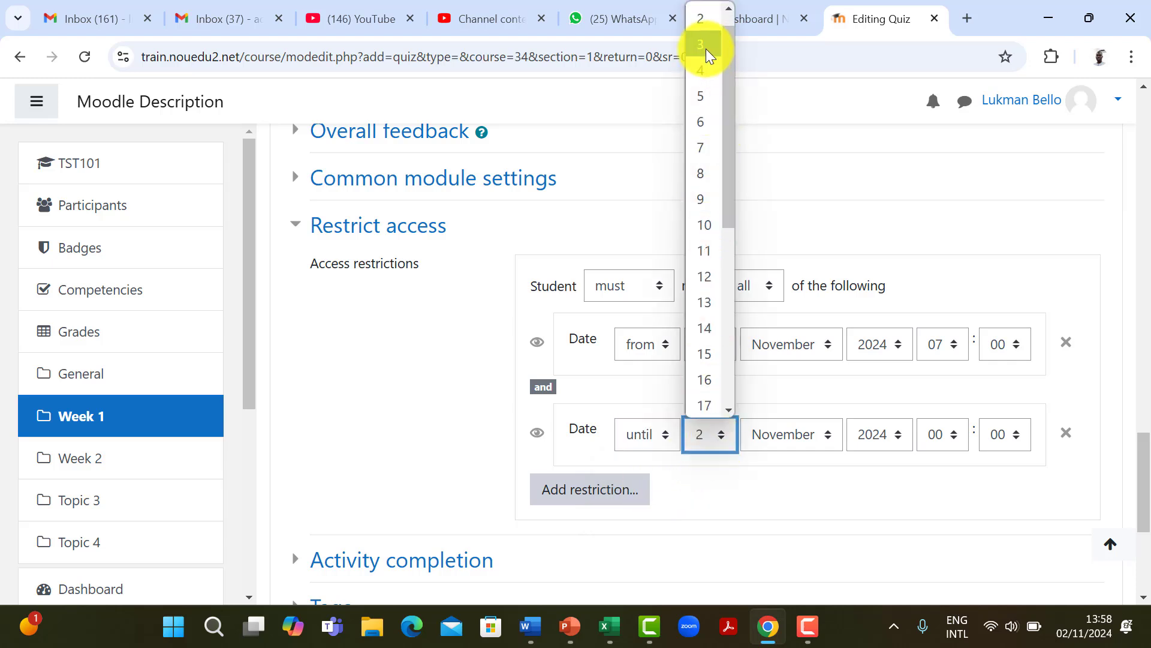
left_click(708, 54)
left_click(957, 441)
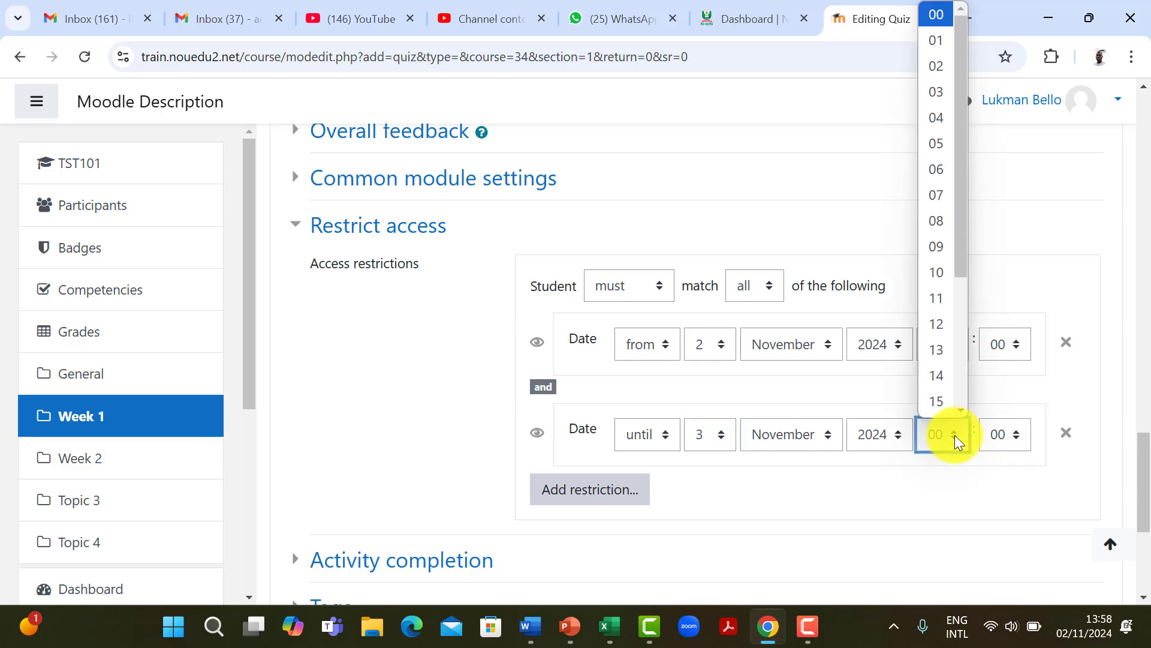
scroll(941, 294, "down", 1)
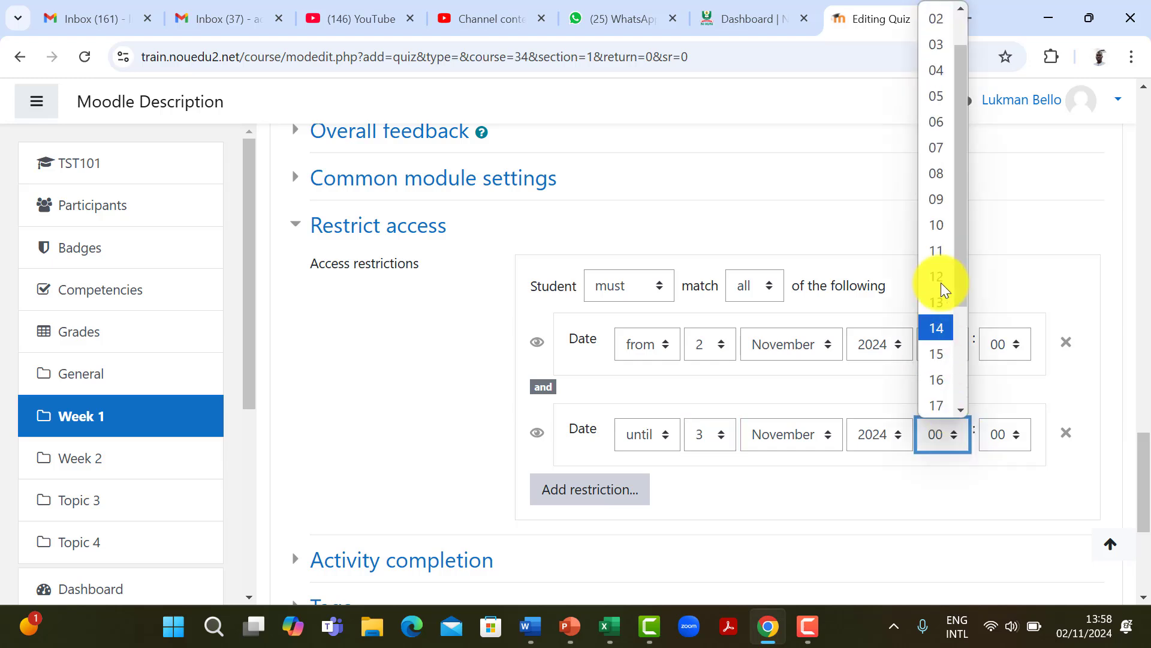
left_click(944, 158)
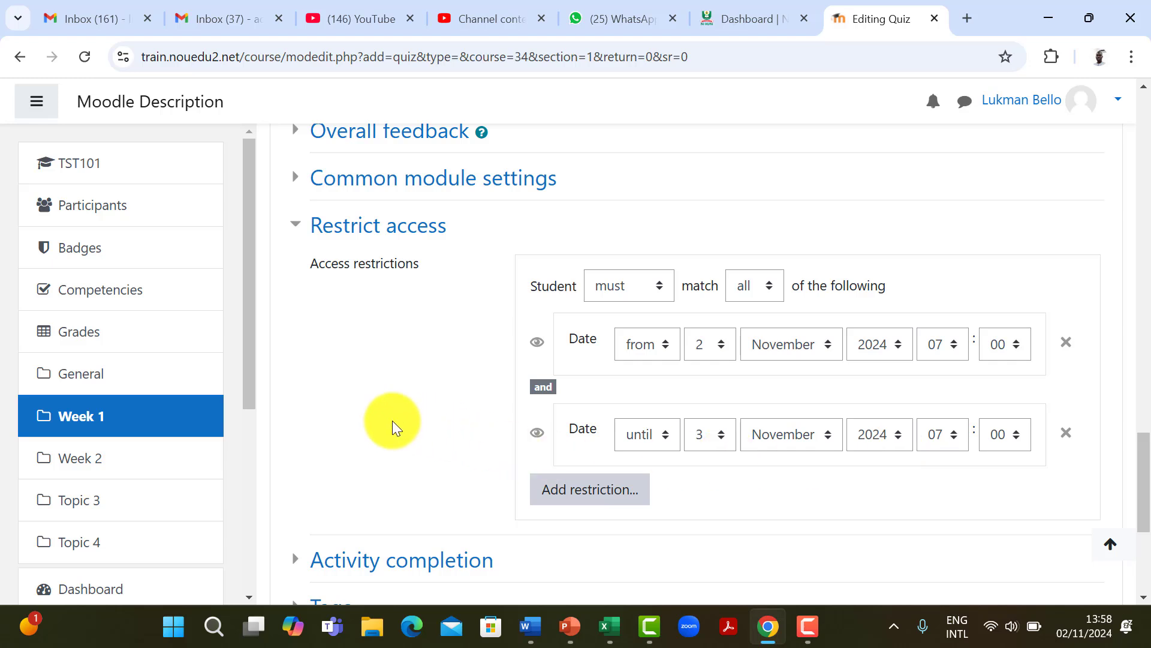
Step: Save the quiz settings, return to the course and open Quiz 1 in Week 1
scroll(392, 419, "down", 4)
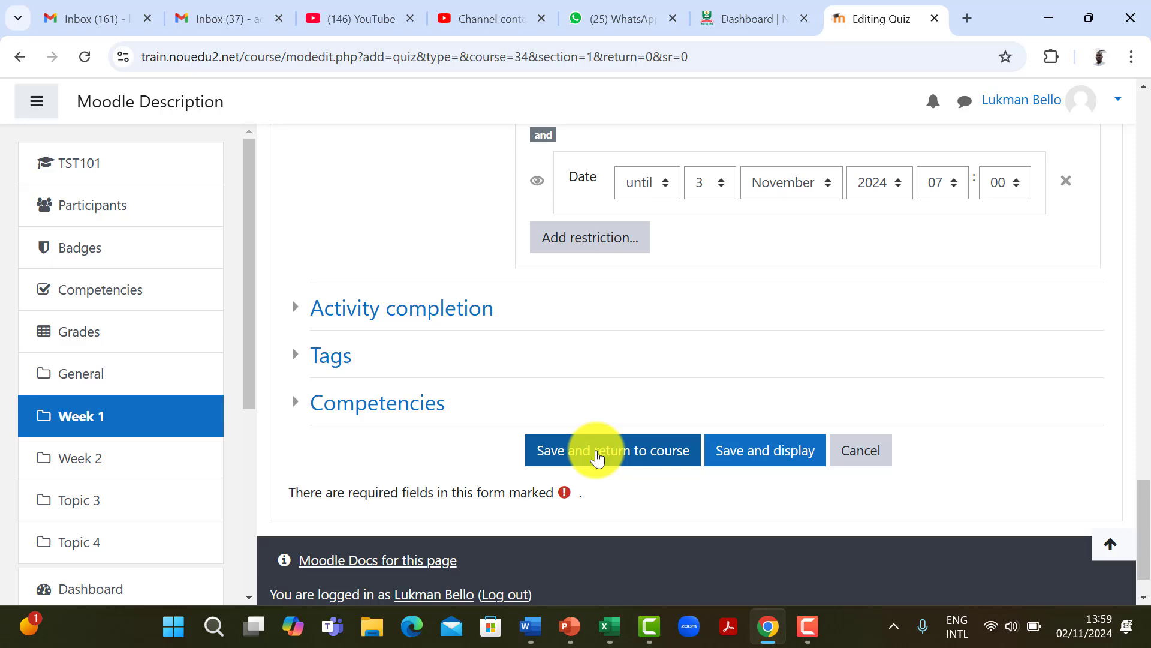
left_click(598, 457)
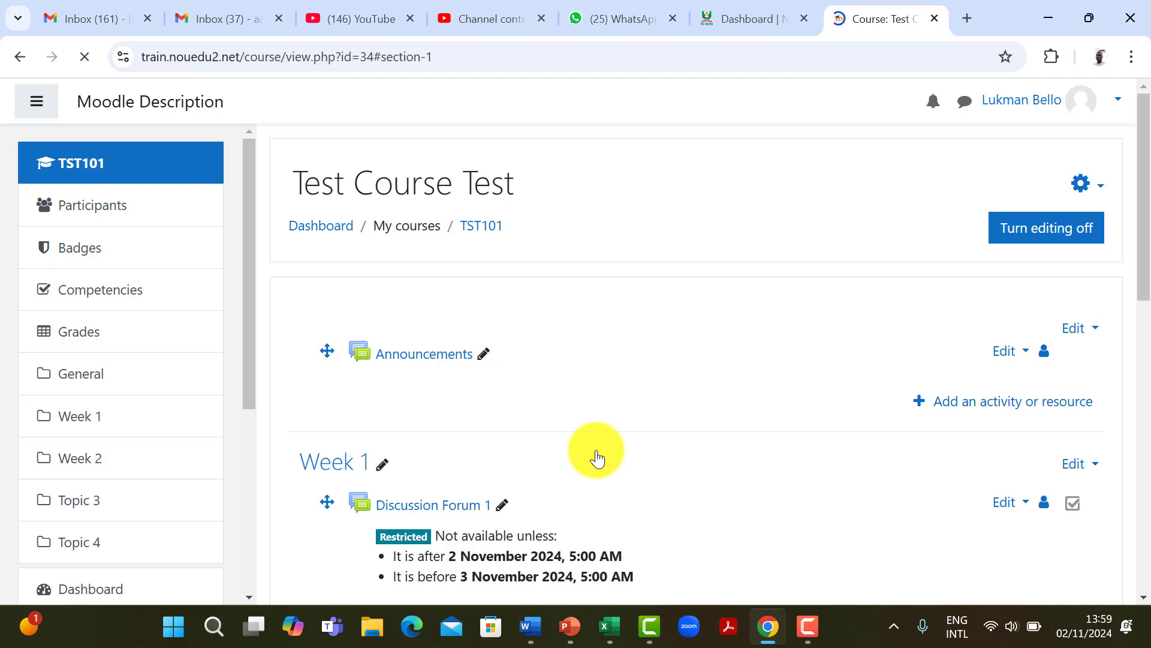
scroll(597, 457, "down", 6)
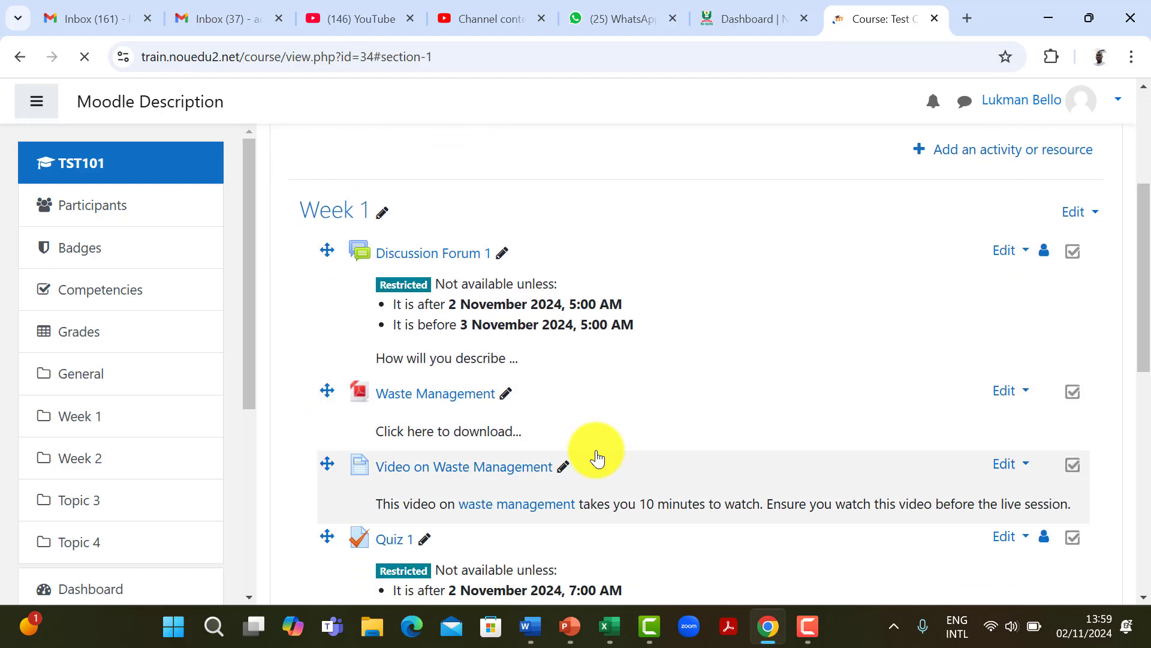
scroll(597, 458, "down", 3)
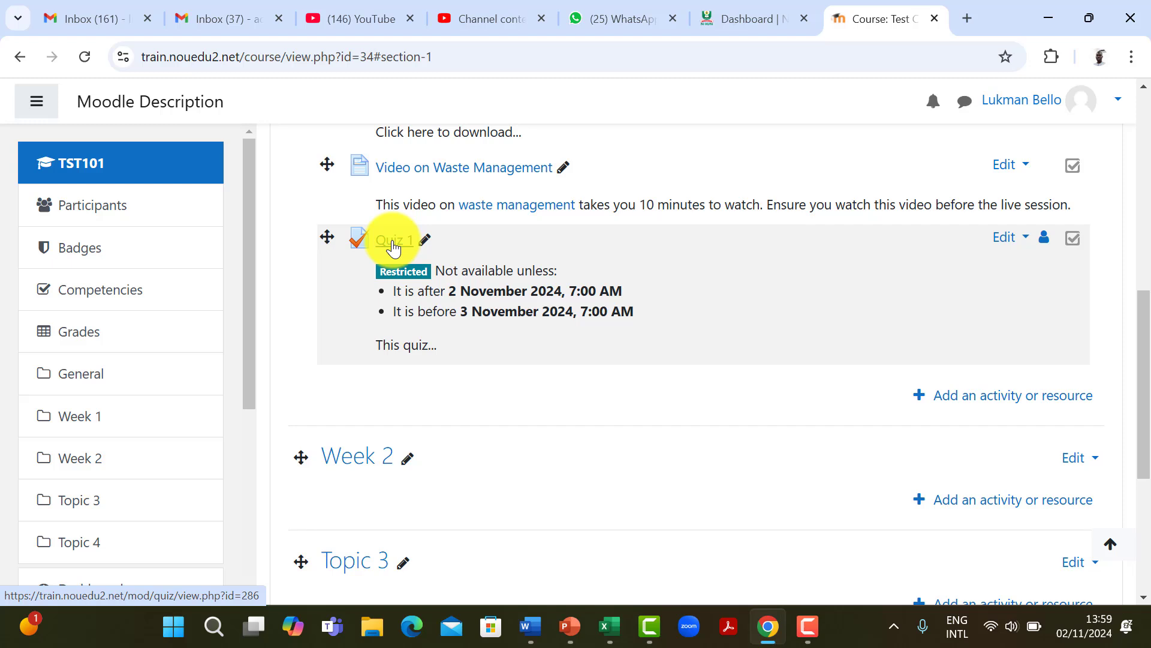
left_click(393, 246)
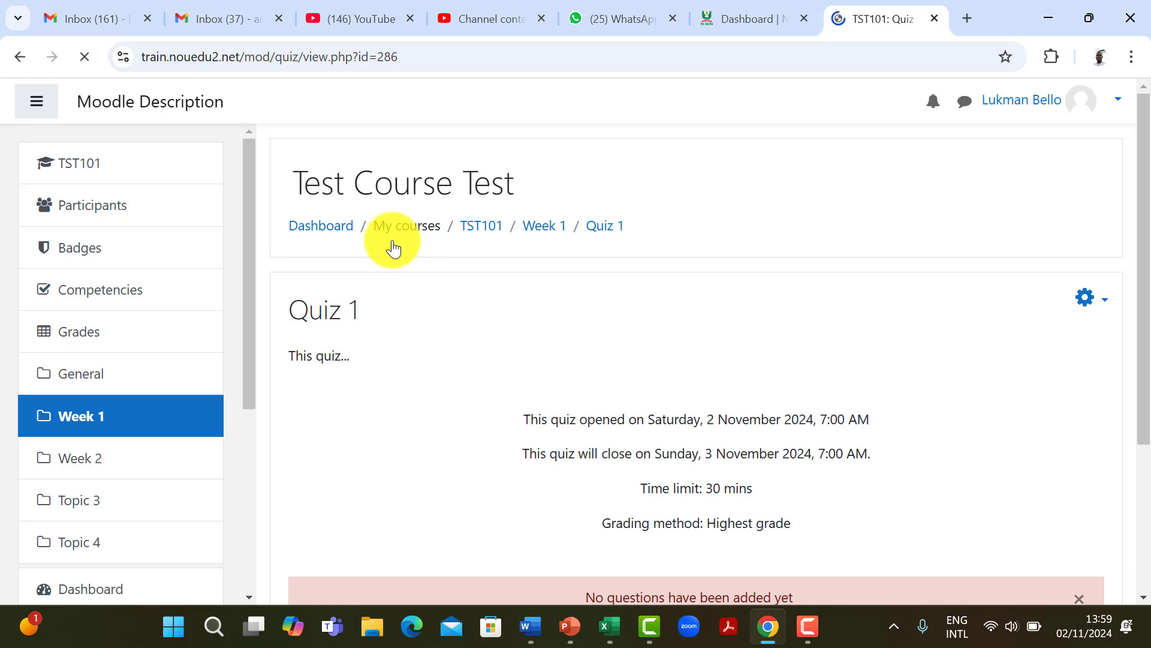
Step: Open Quiz 1 for question editing and enable Shuffle for its section
scroll(750, 331, "down", 1)
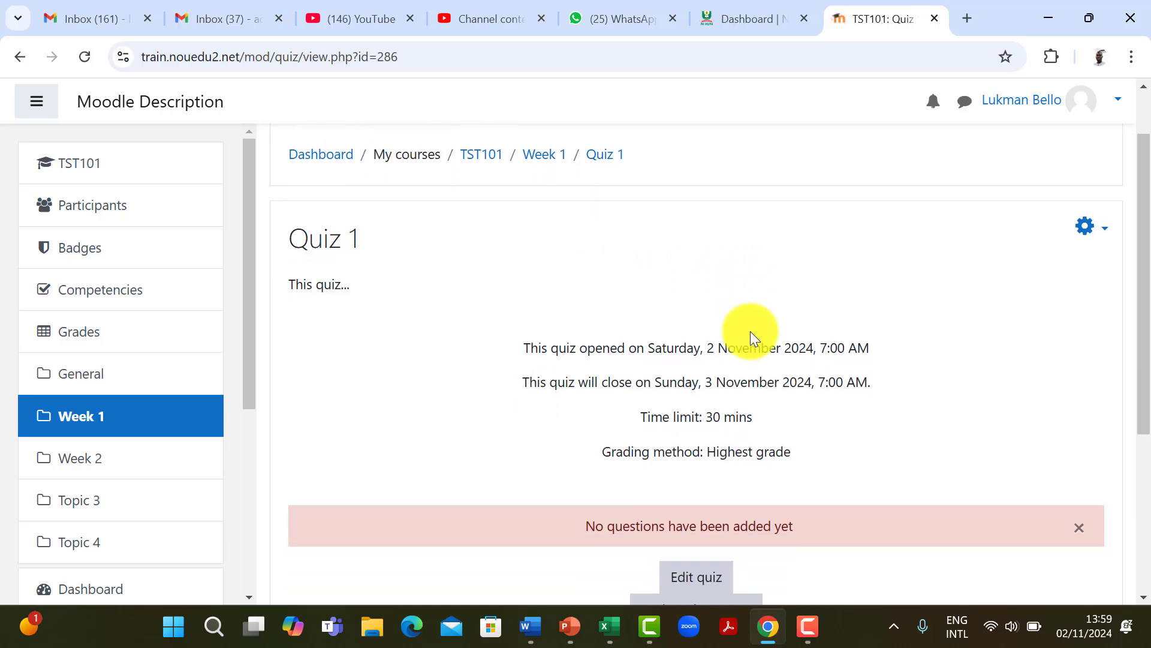
scroll(750, 331, "down", 3)
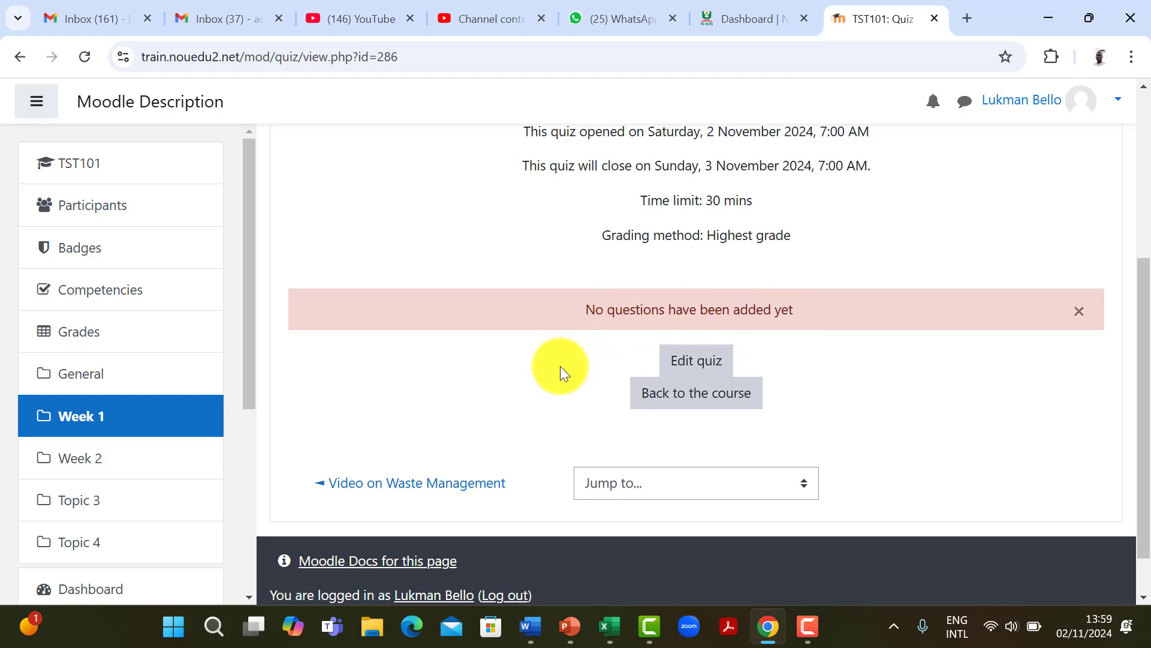
left_click(698, 361)
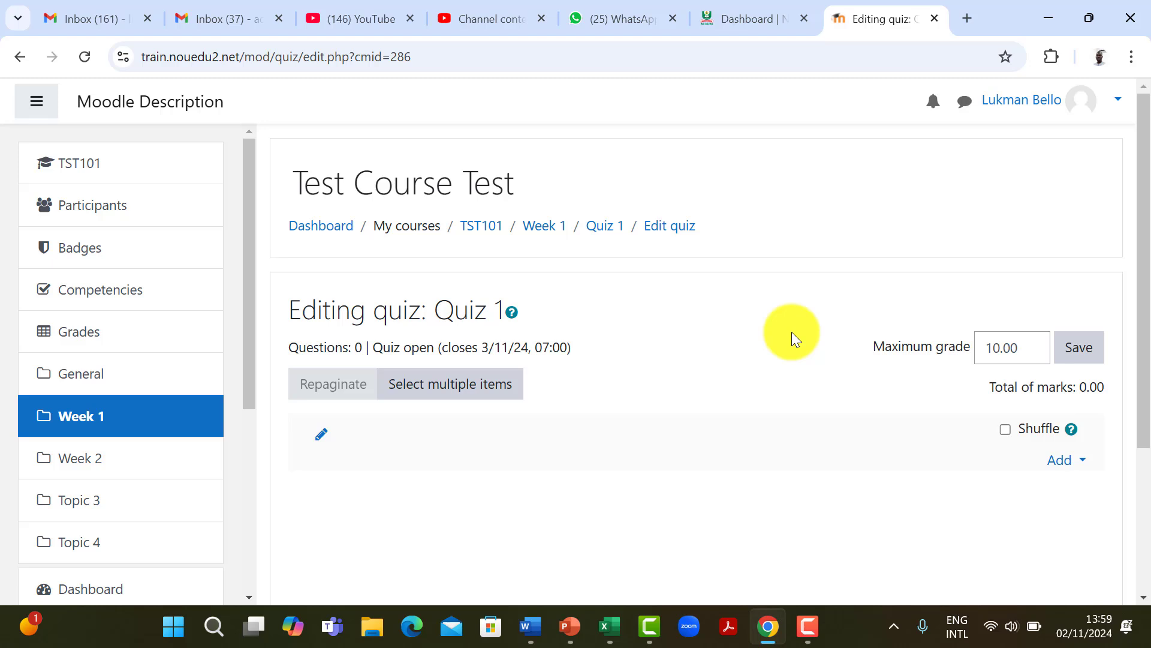
scroll(792, 338, "down", 2)
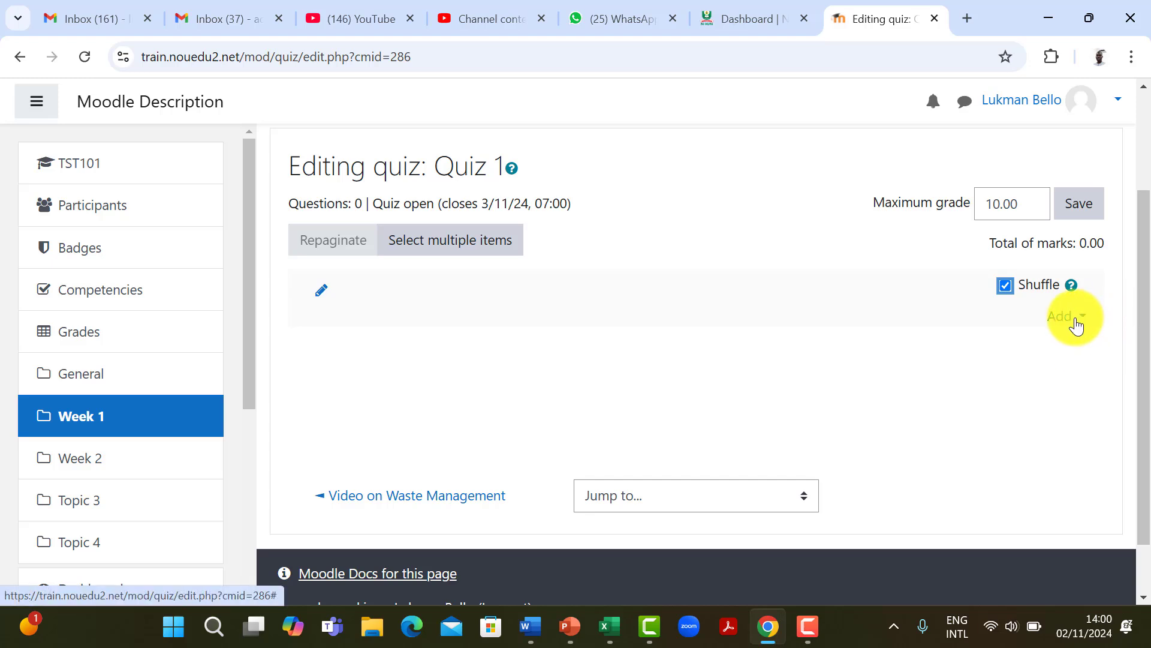
Step: Add a new question of the Multiple choice type to Quiz 1
left_click(1077, 326)
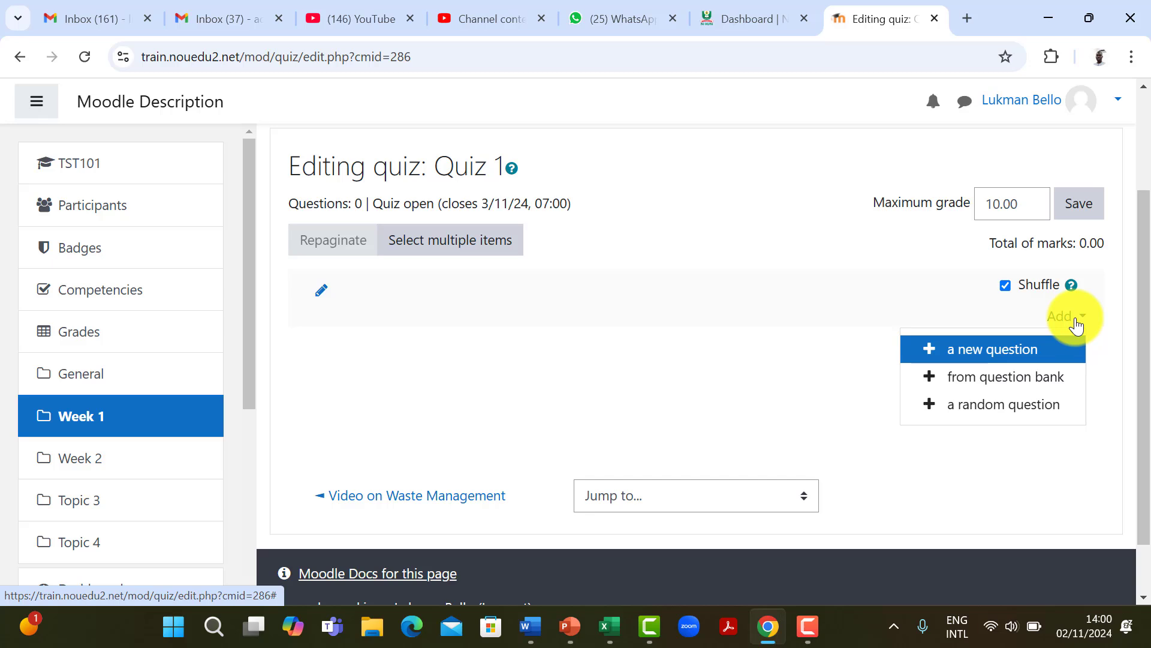
left_click(983, 354)
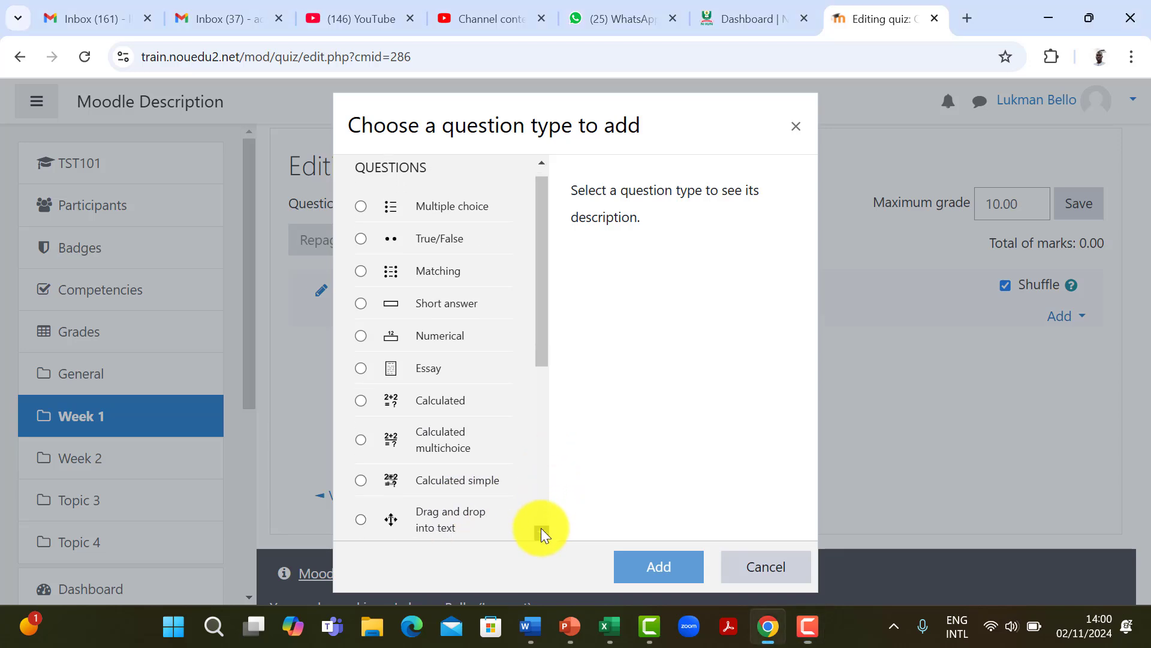
scroll(541, 528, "down", 3)
scroll(541, 527, "down", 2)
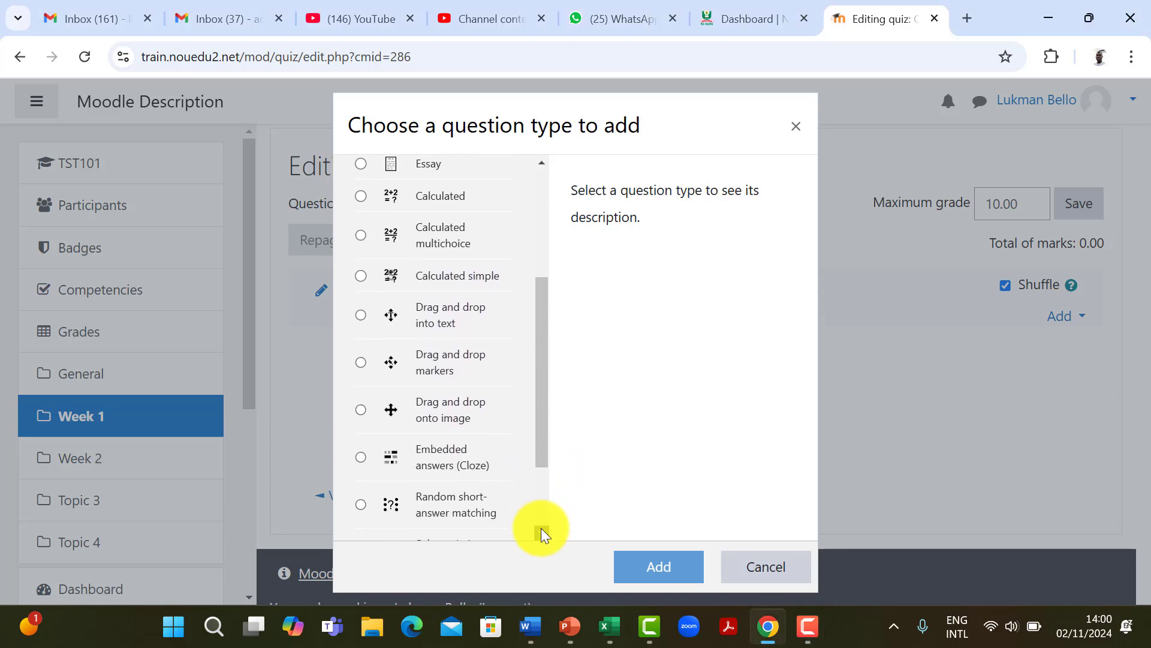
left_click_drag(541, 434, 534, 250)
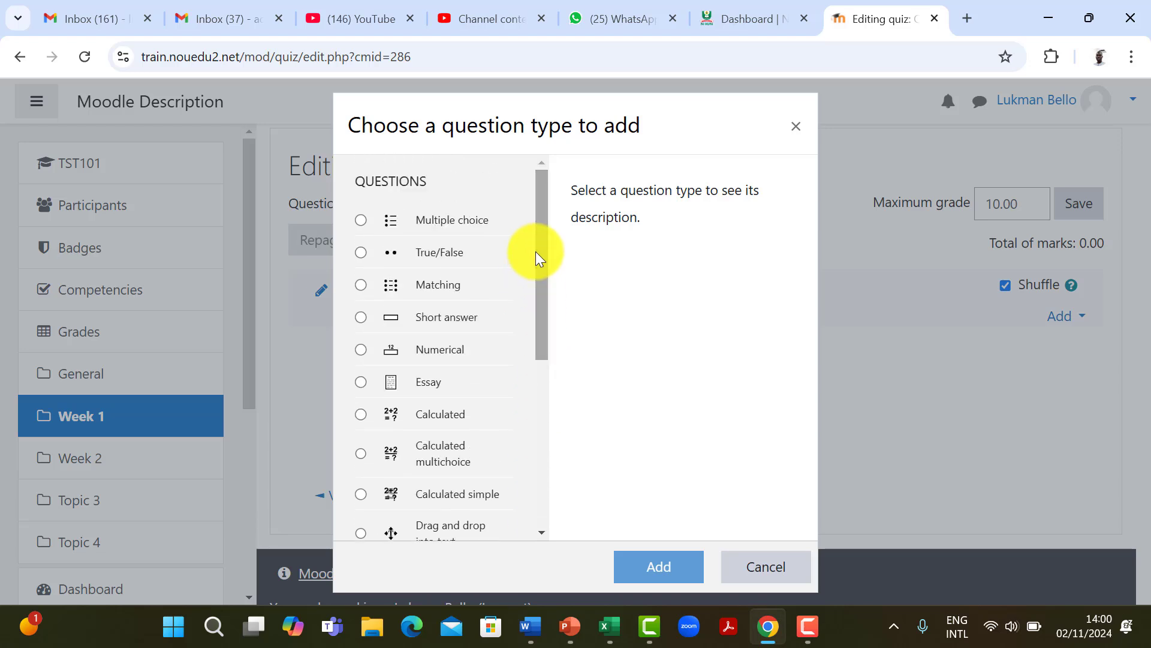
left_click(361, 220)
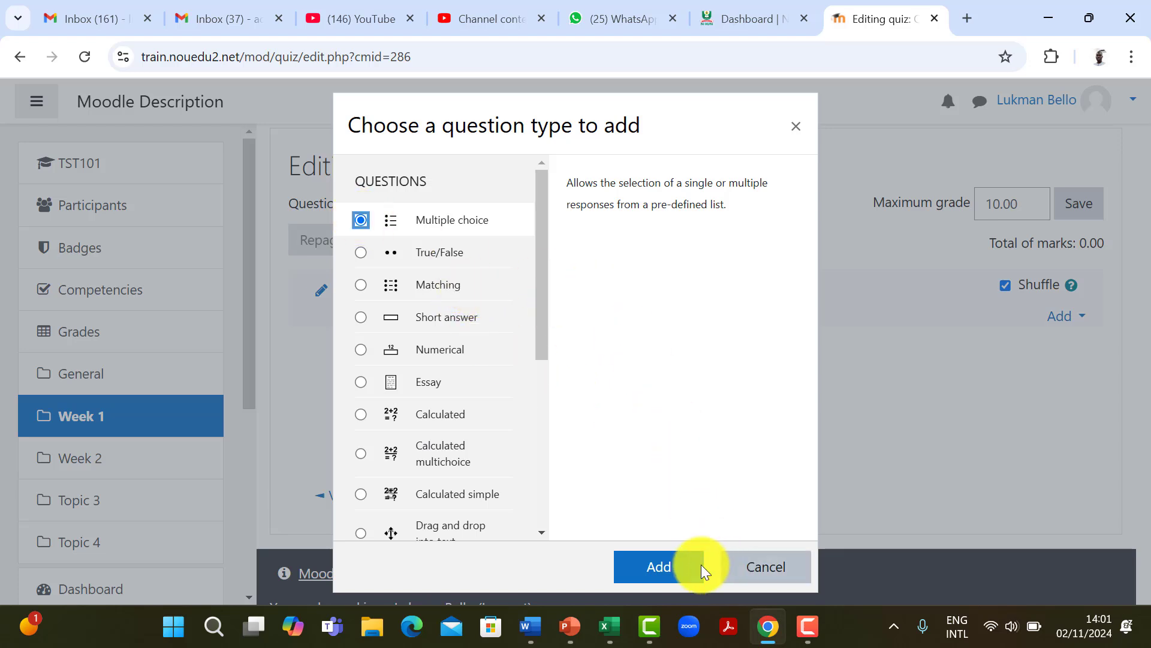
left_click(660, 568)
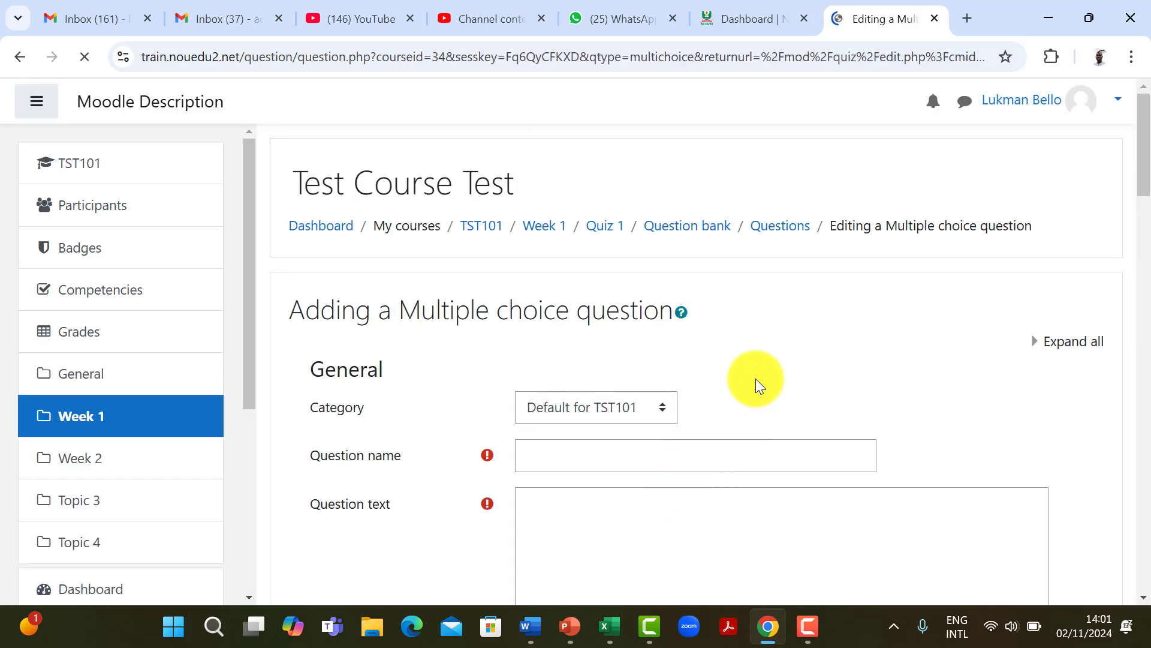
Step: Keep the question category as Default for TST101 and name the question "Question 1"
scroll(755, 379, "down", 2)
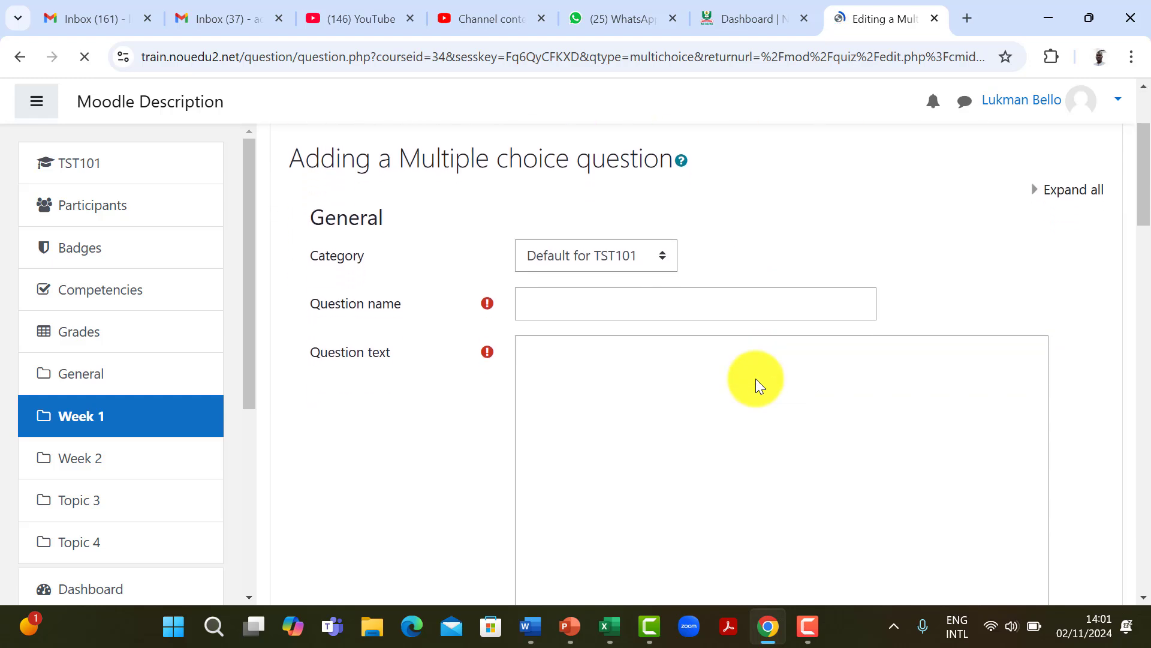
scroll(755, 379, "down", 1)
left_click(660, 195)
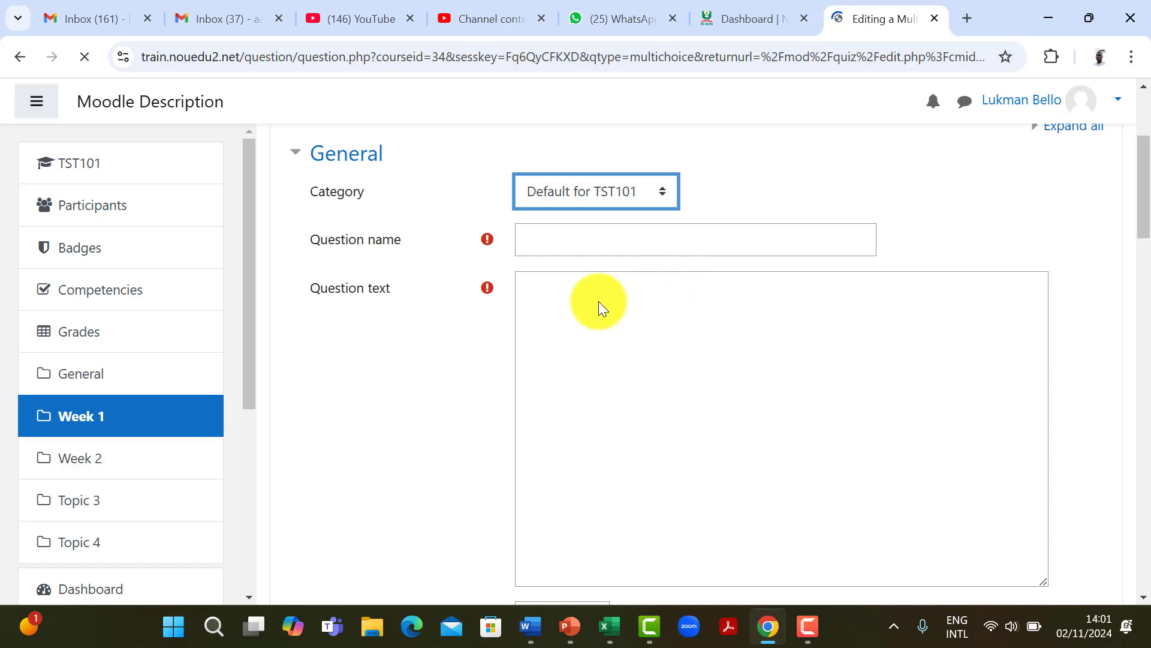
left_click(667, 198)
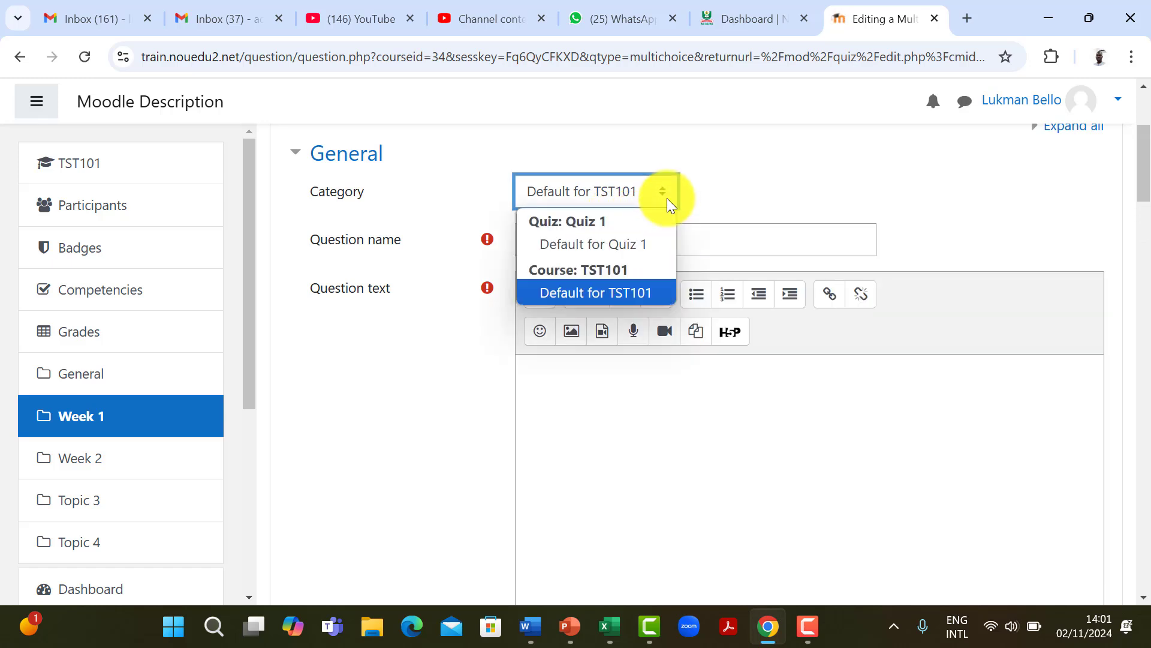
left_click(725, 188)
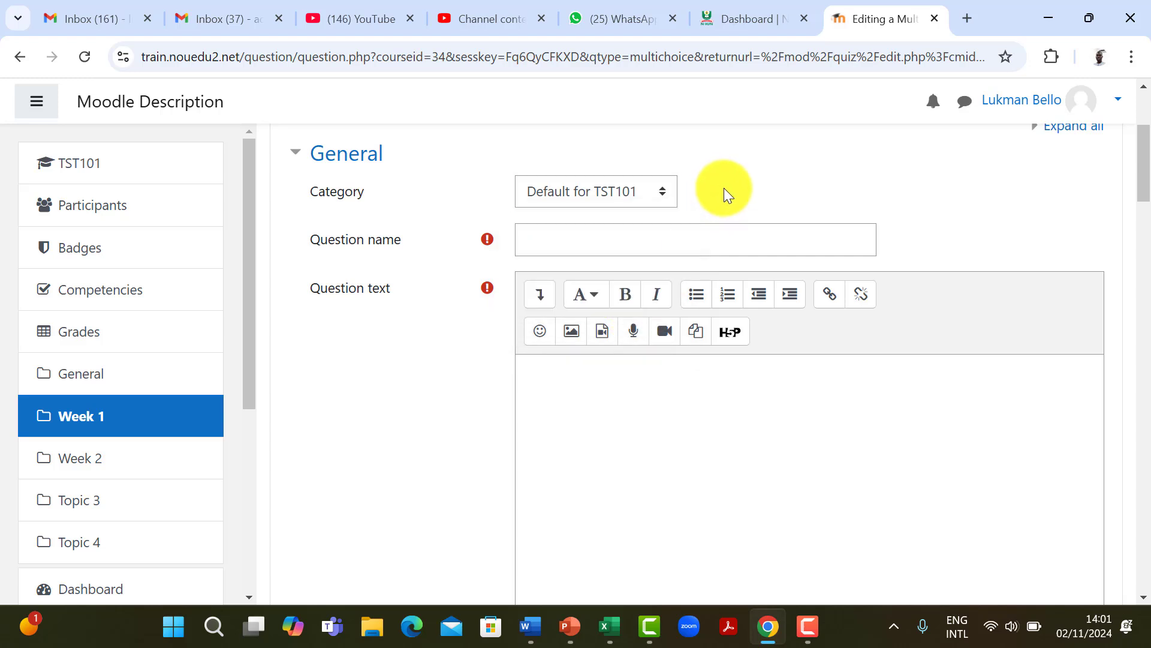
left_click(622, 240)
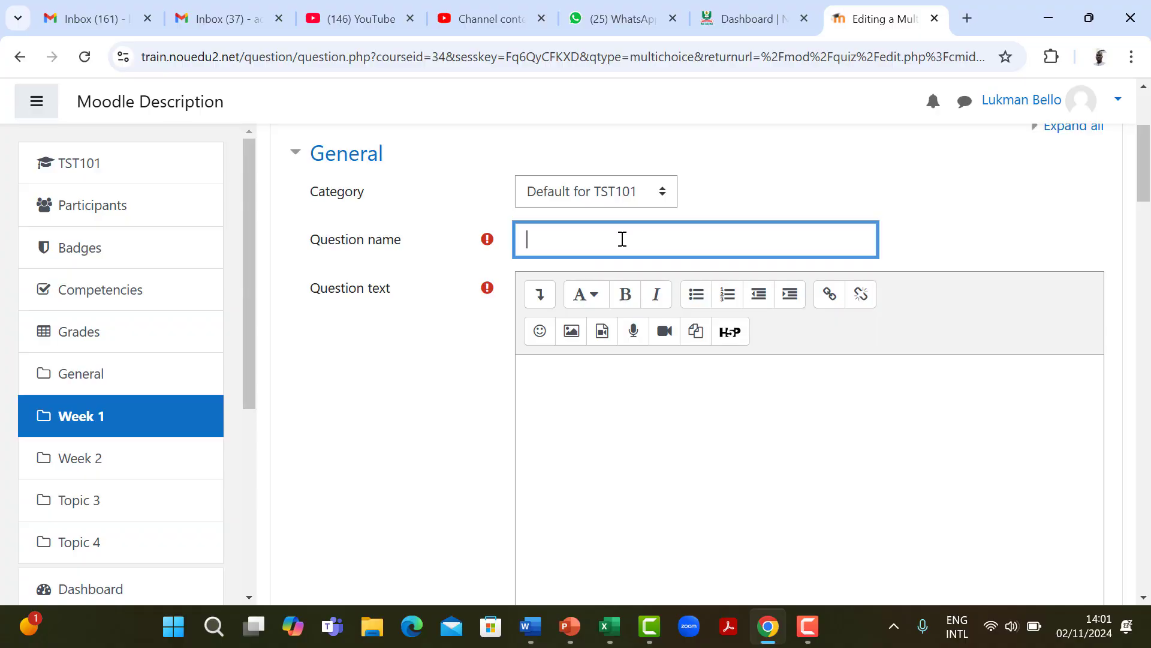
type("Question 1")
left_click(804, 183)
Step: Switch to Document1 in Word and copy the first question, "A combination of video, animation, and audio materials to facilitate learning is called……"
scroll(803, 182, "down", 2)
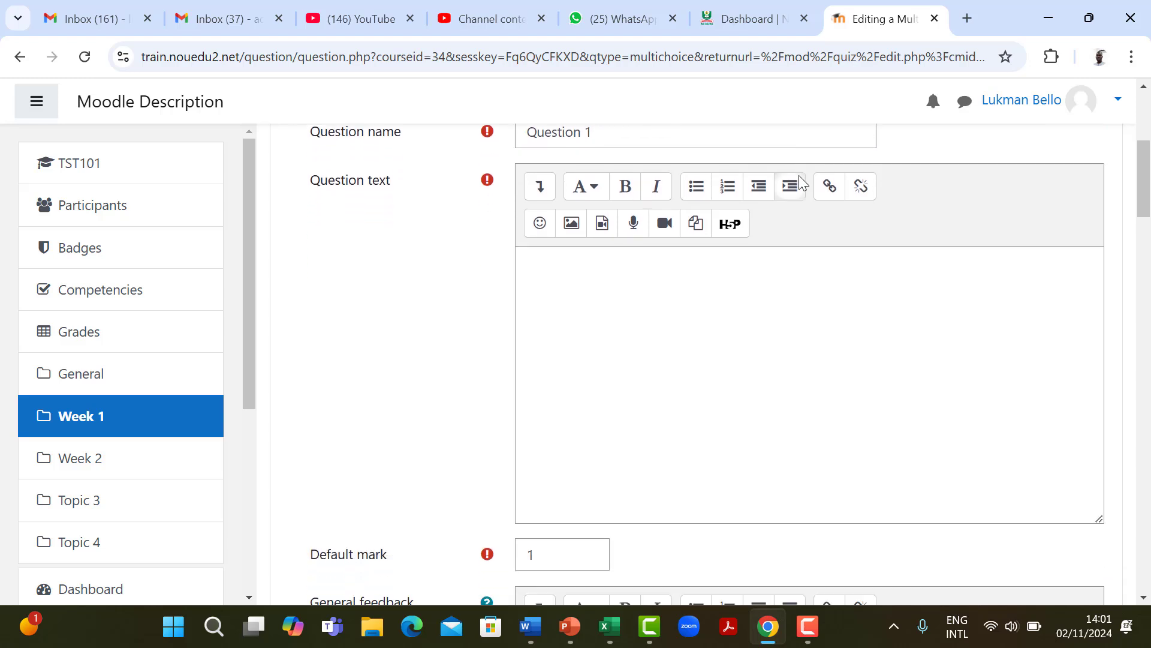
scroll(799, 175, "up", 1)
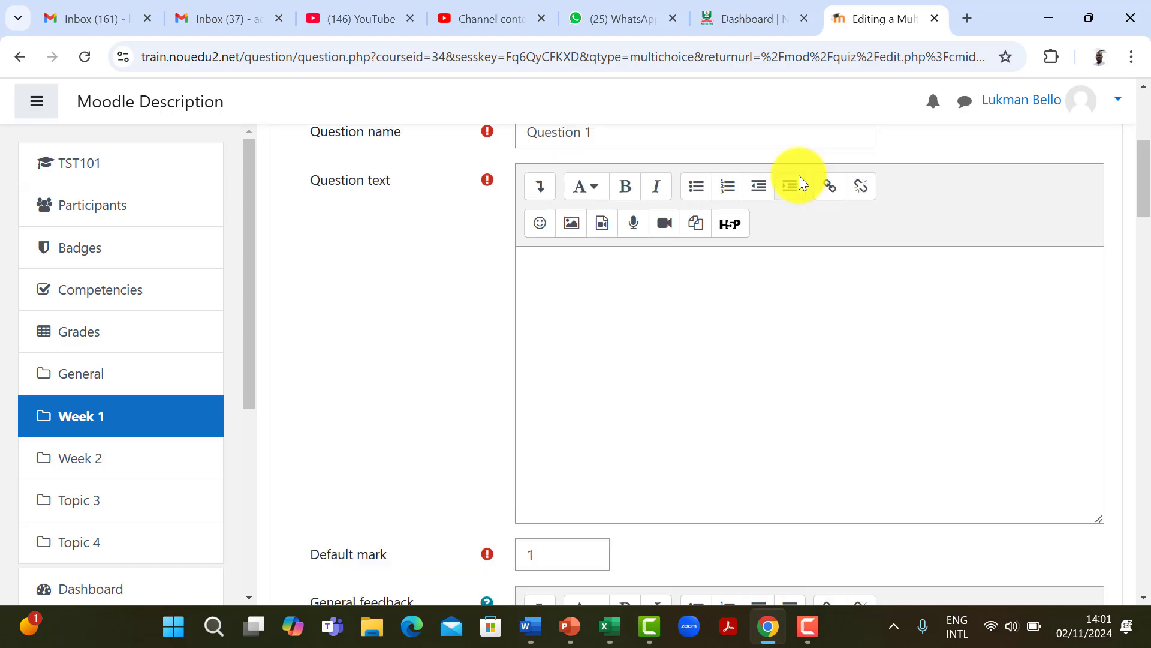
left_click(647, 291)
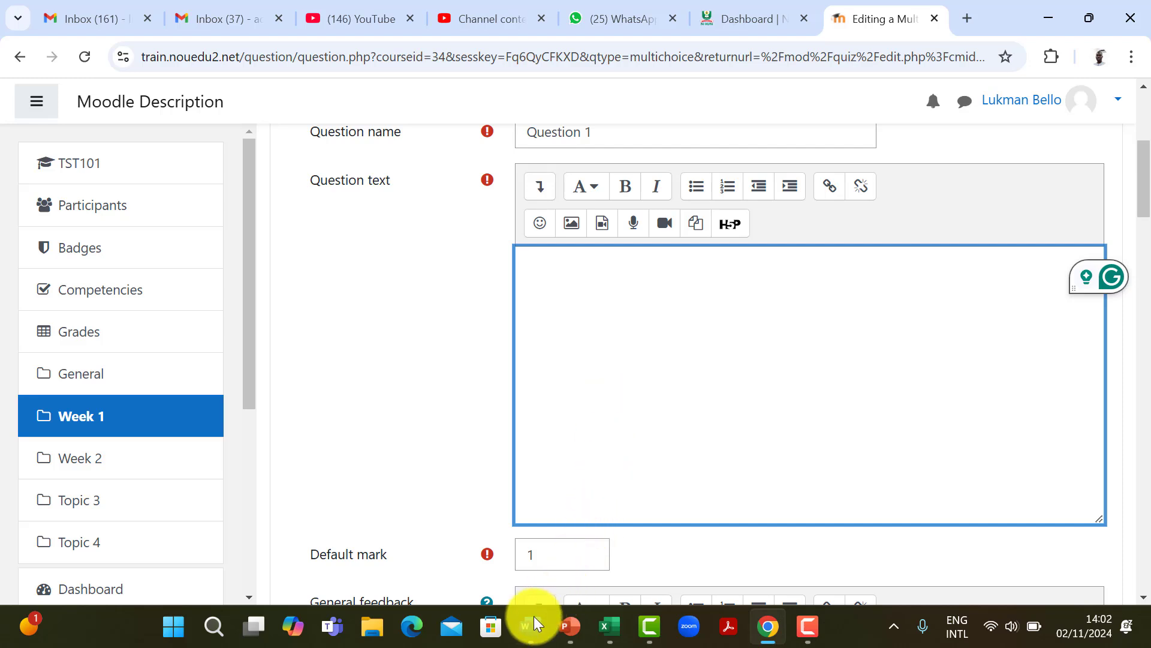
mouse_move(531, 624)
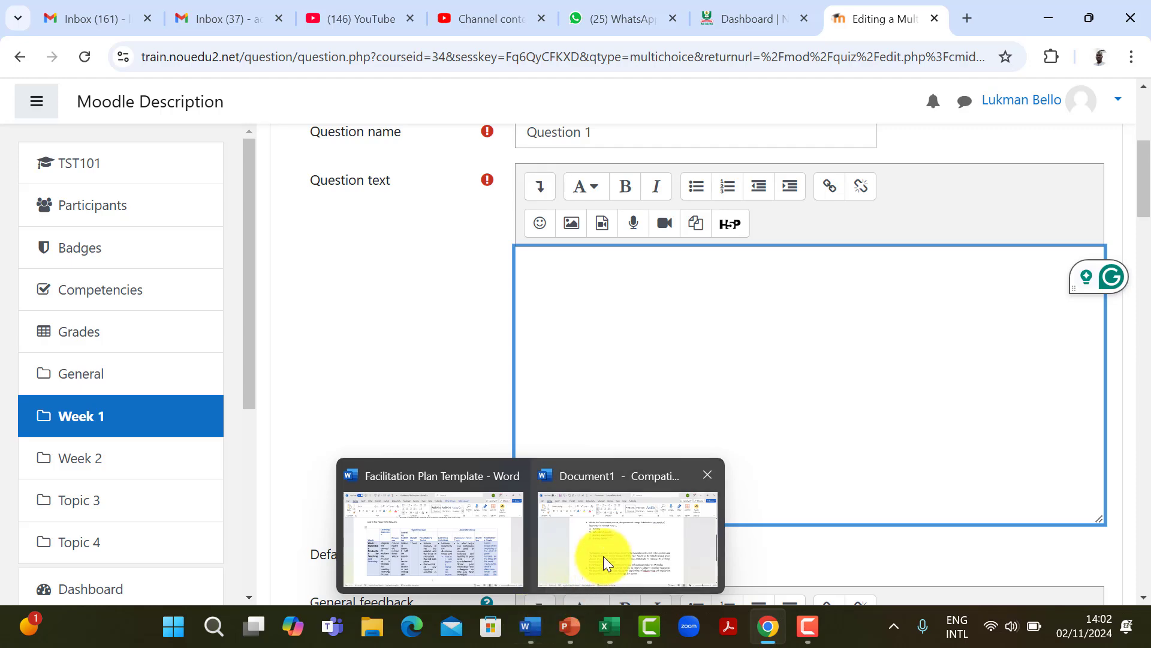
left_click(631, 524)
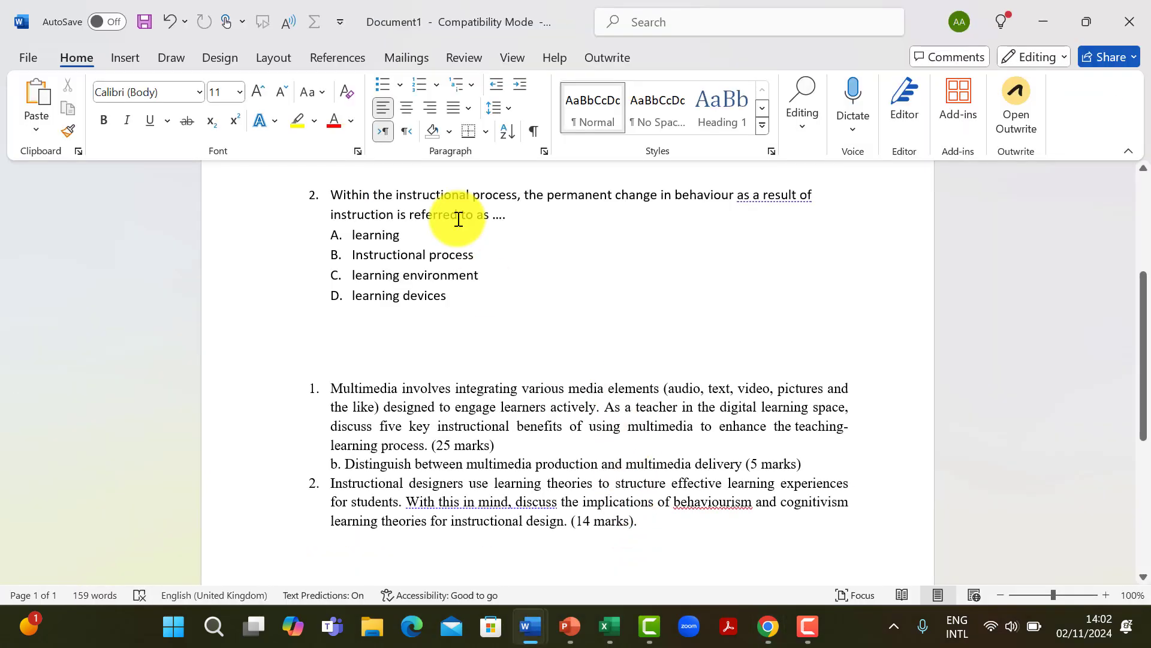
left_click(473, 261)
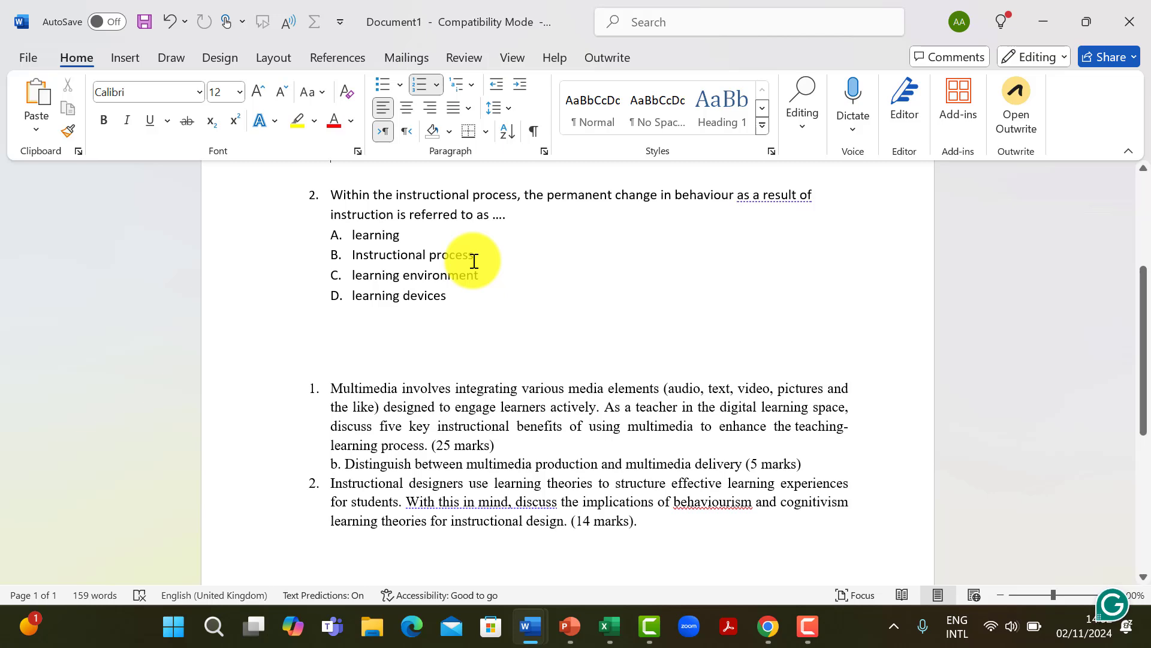
scroll(474, 260, "up", 2)
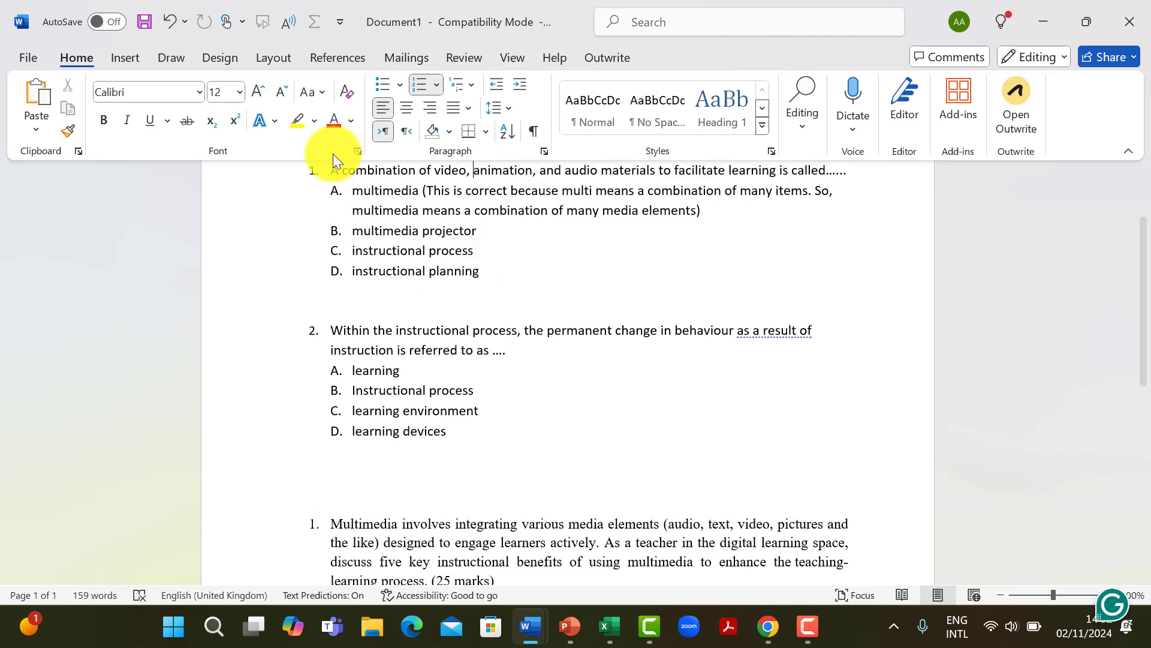
left_click(333, 177)
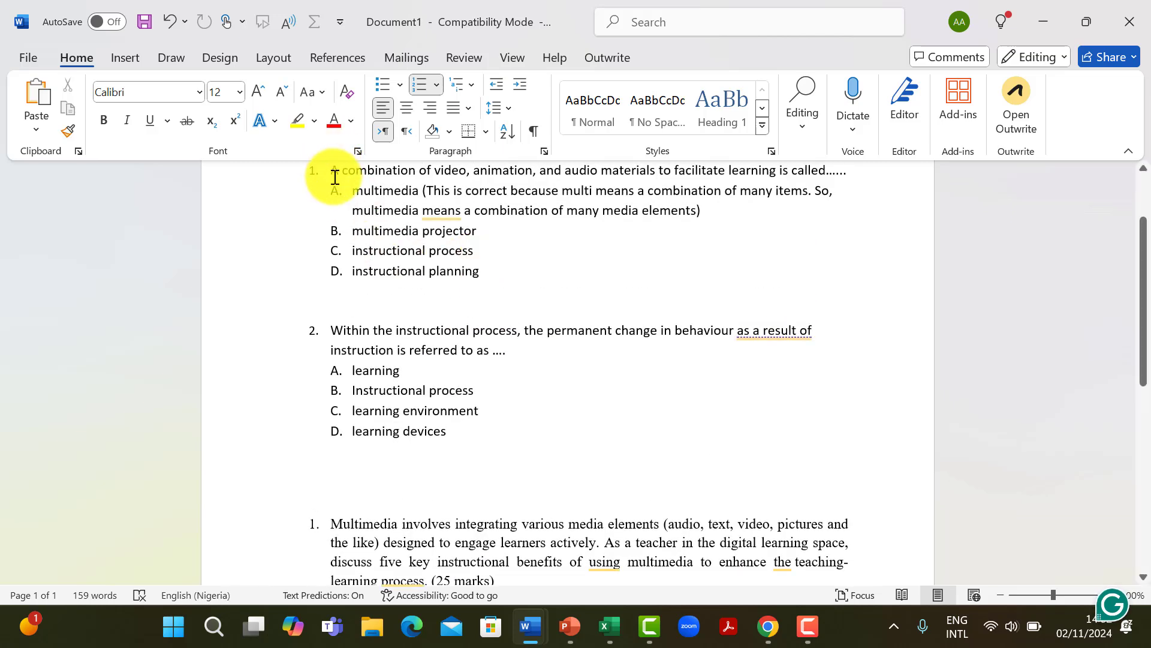
left_click_drag(334, 175, 853, 174)
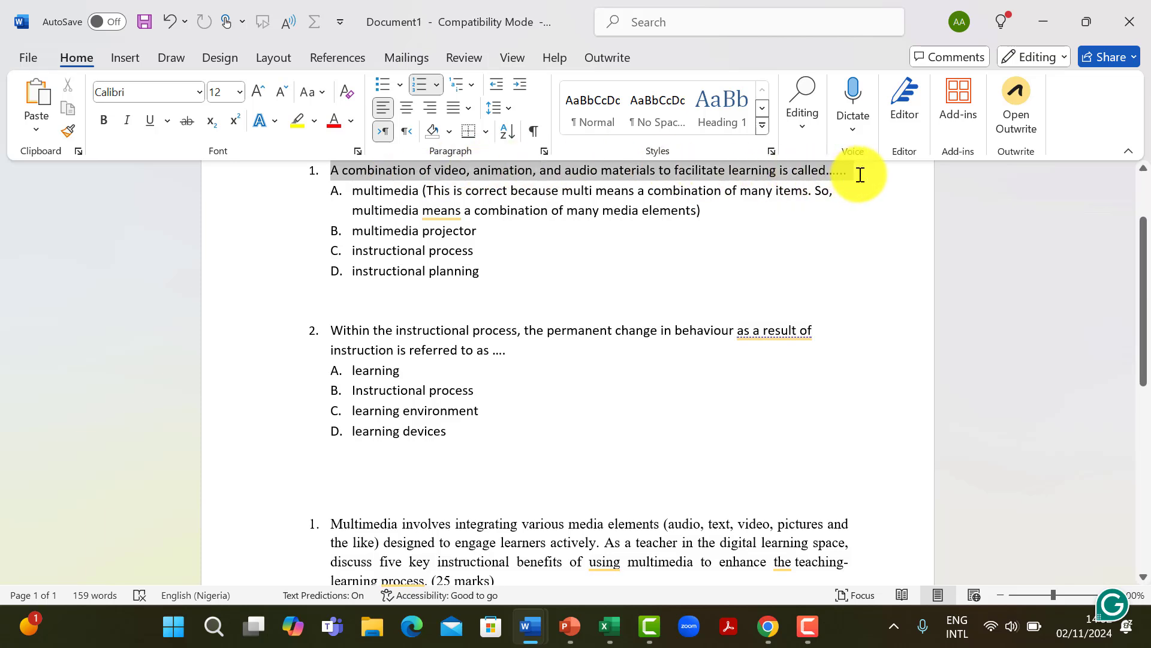
right_click(794, 170)
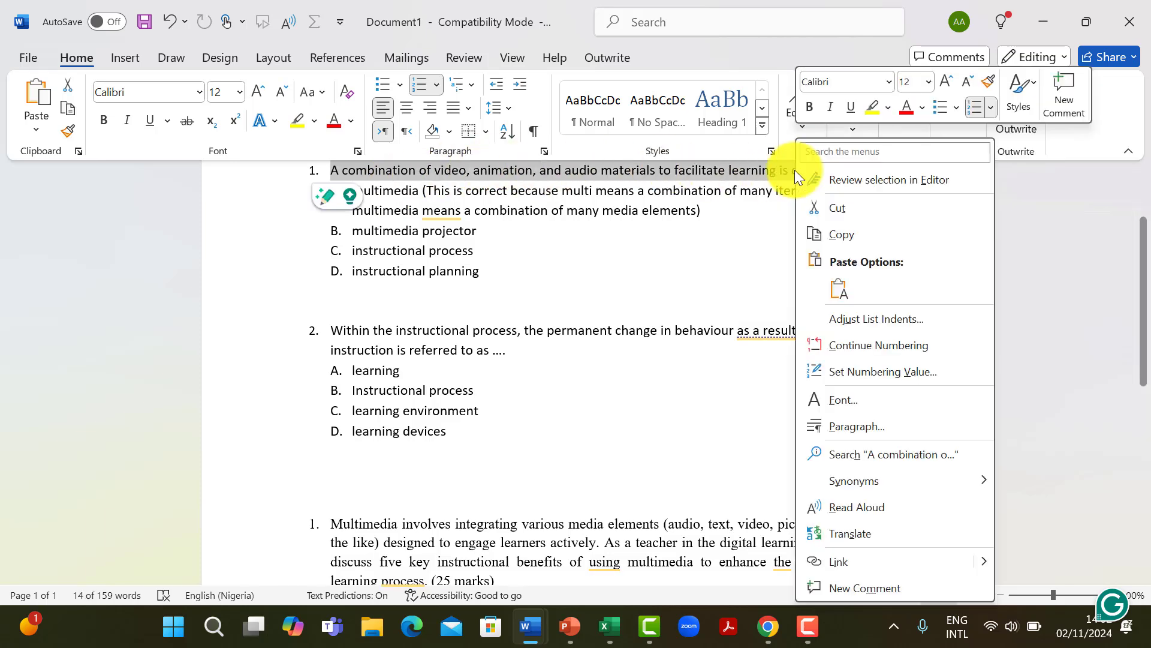
left_click(865, 232)
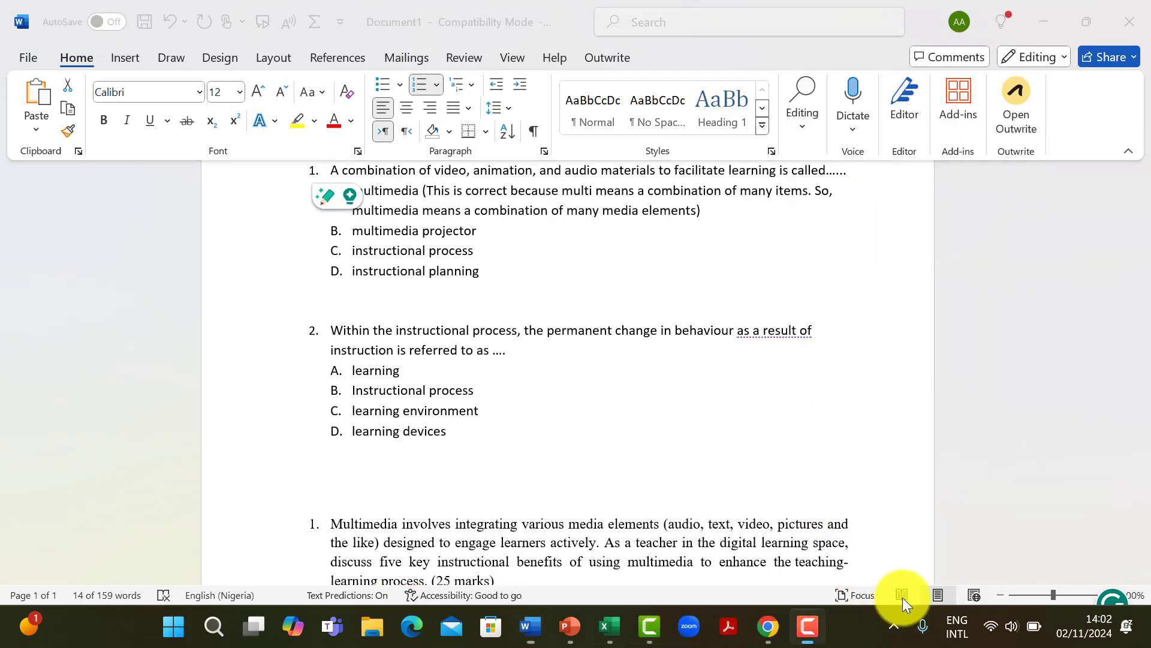
Step: Return to Moodle in Chrome, paste the copied question into the Question text and remove its leading number
key("alt+Tab")
left_click(534, 291)
key("ctrl+v")
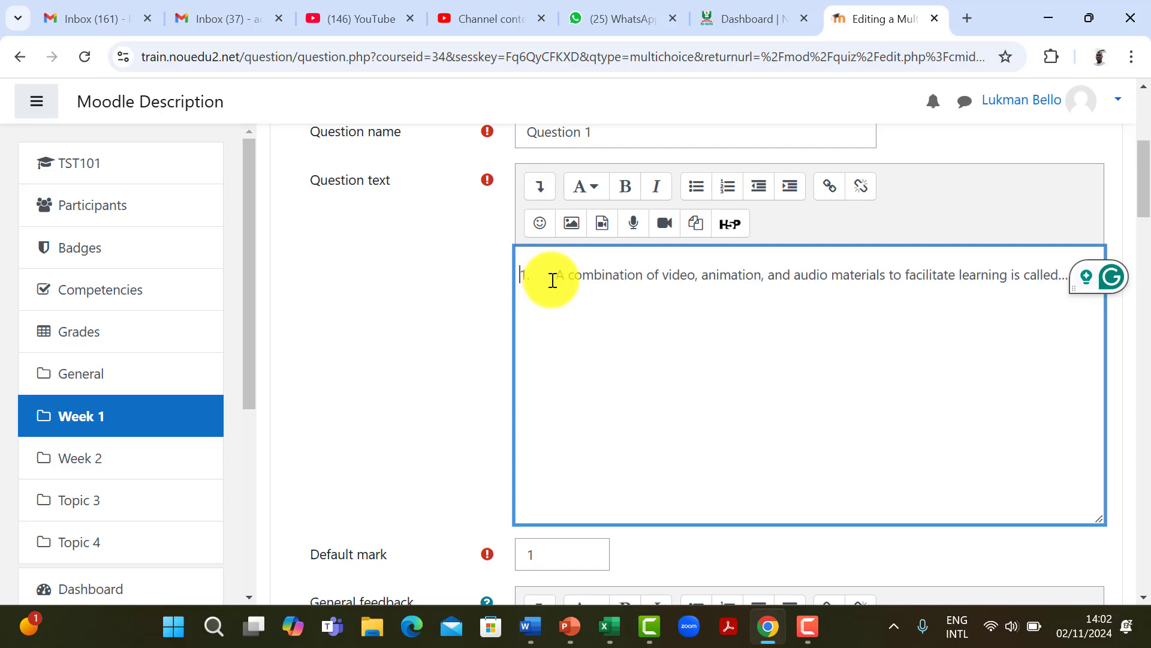
scroll(433, 227, "down", 1)
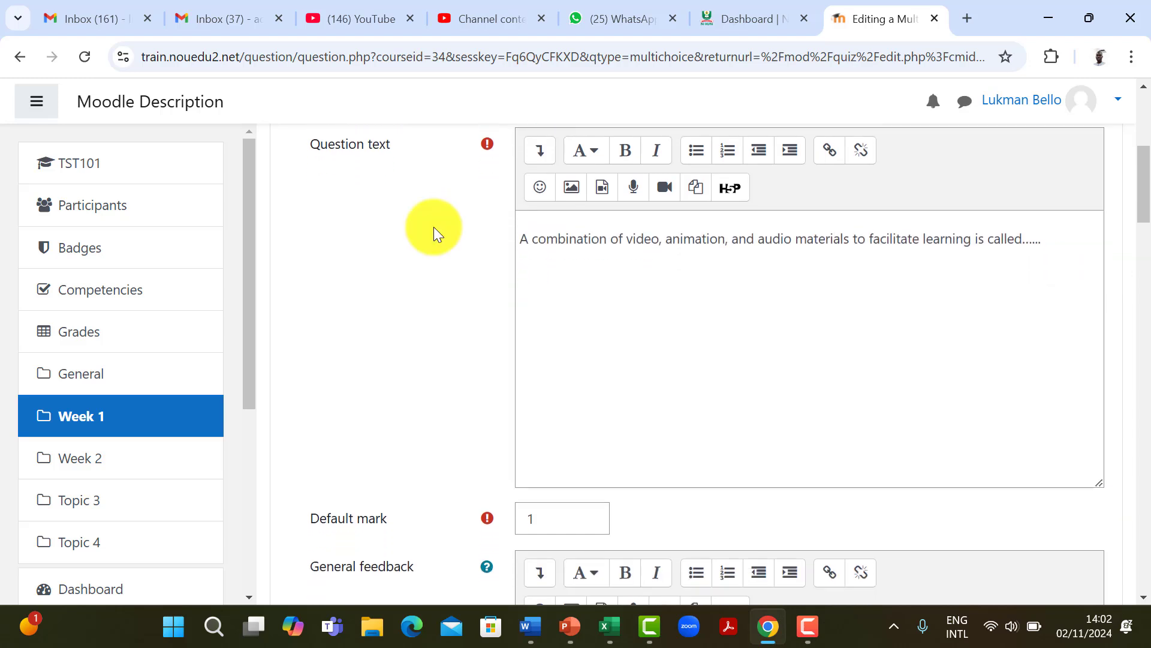
Step: Enter "Thanks for the attempt" as the question's general feedback
scroll(434, 226, "down", 4)
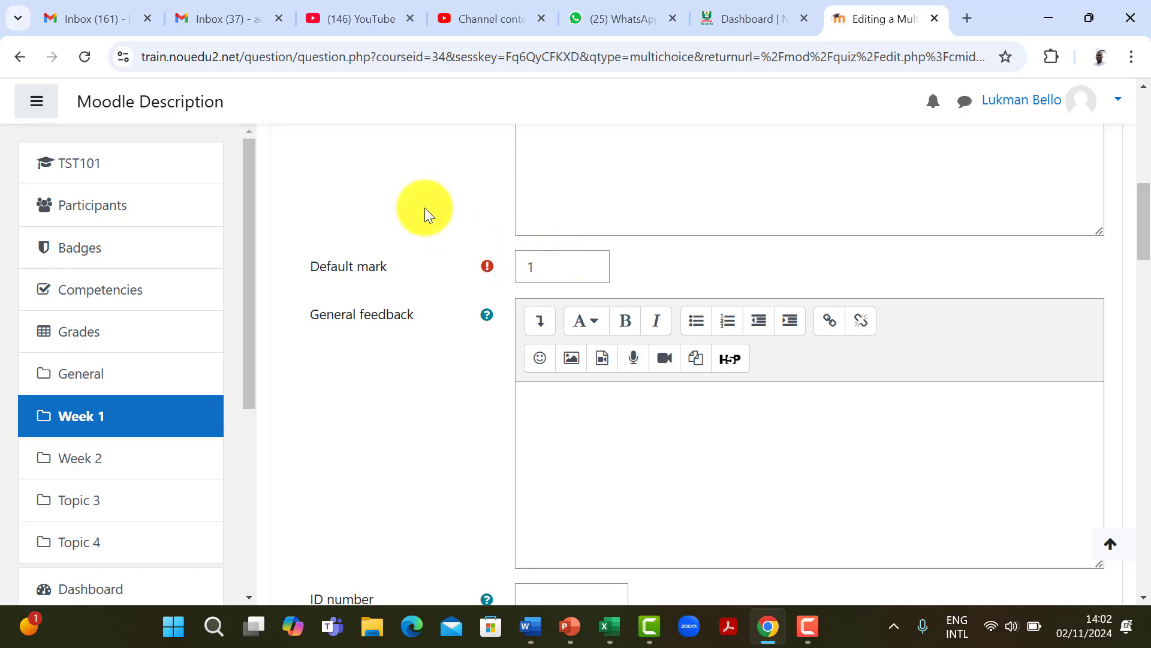
scroll(424, 207, "down", 2)
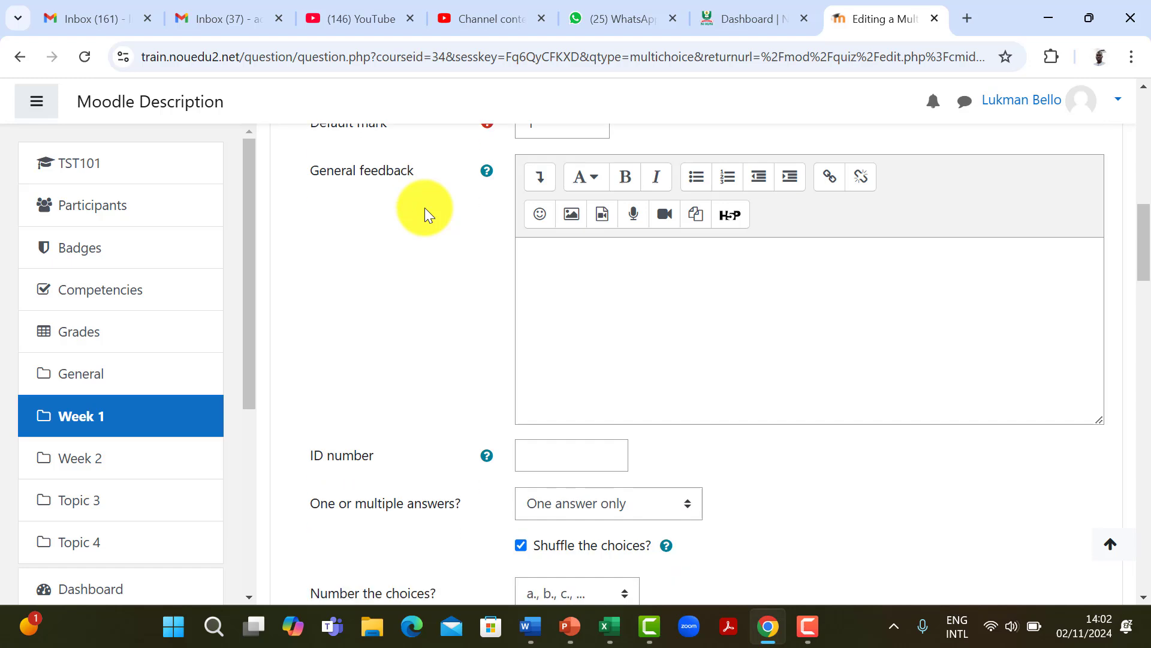
left_click(593, 259)
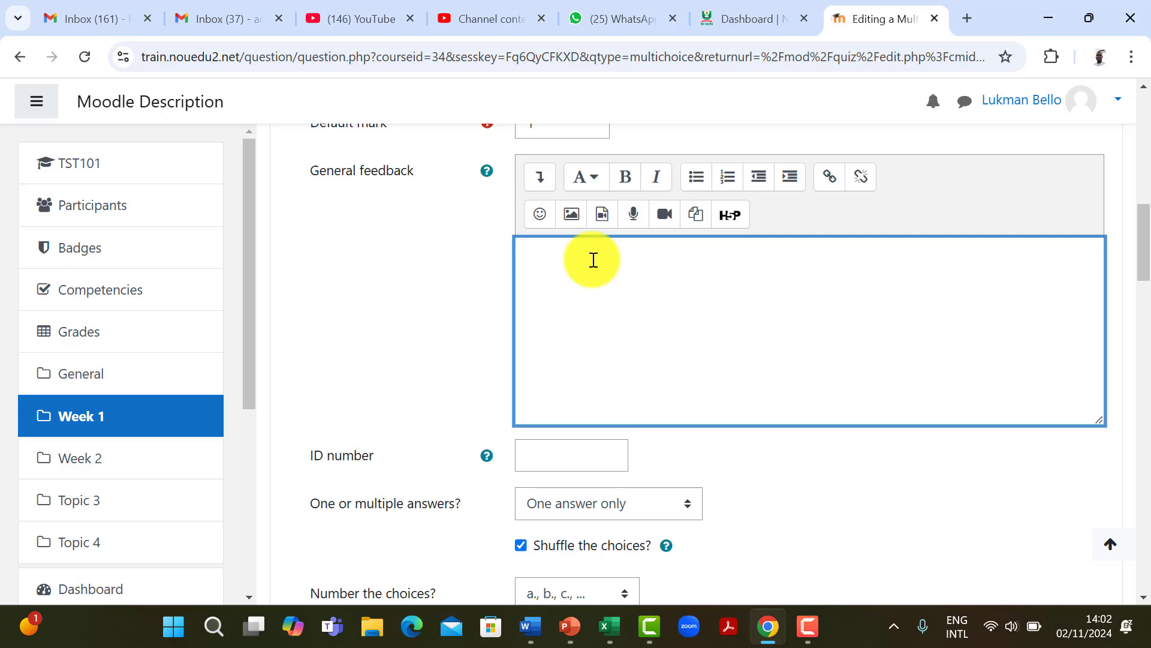
type("Thanks for the attempt")
left_click(418, 283)
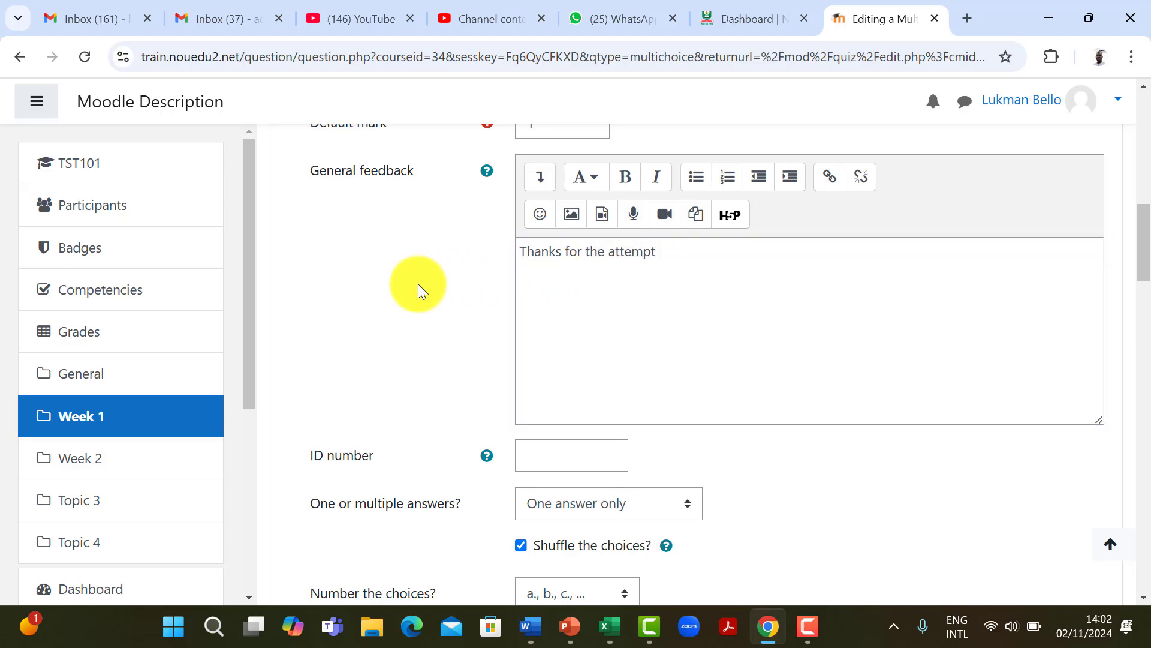
Step: Set the numbering of the question's choices to A., B., C., ..
scroll(418, 283, "down", 4)
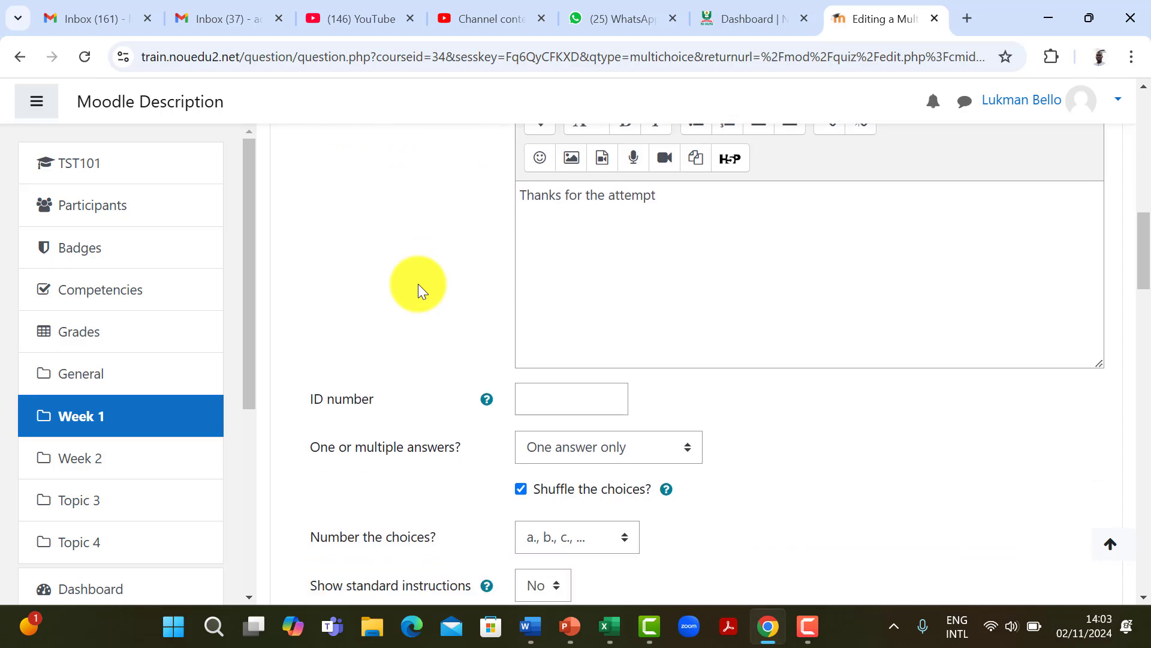
scroll(419, 283, "down", 1)
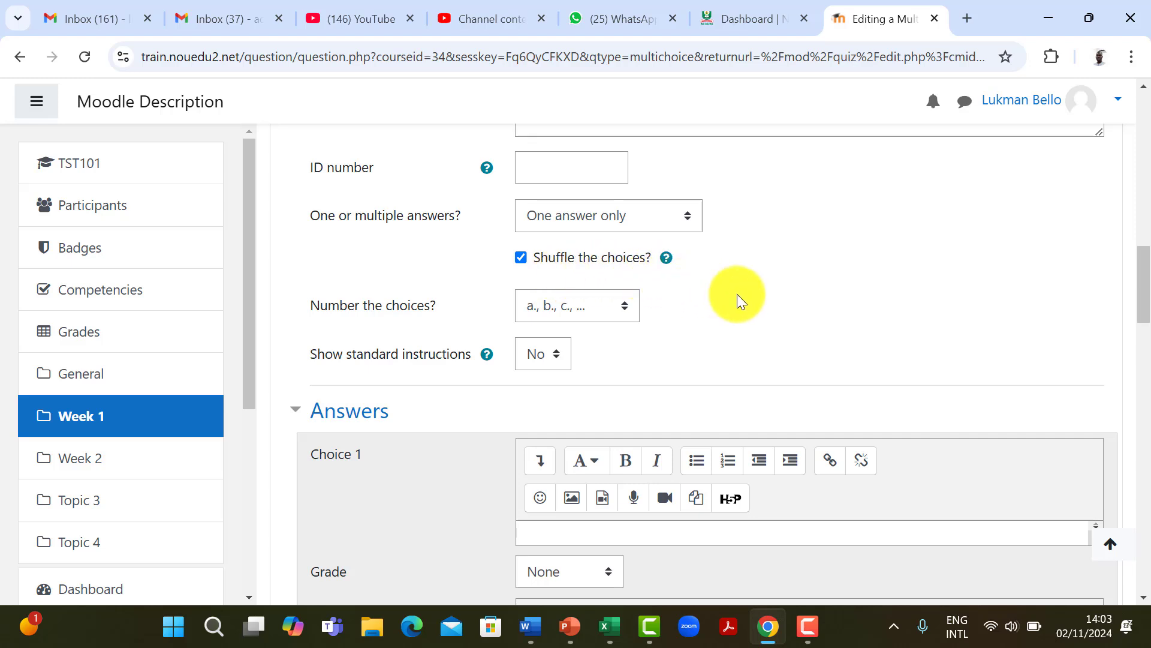
left_click(620, 309)
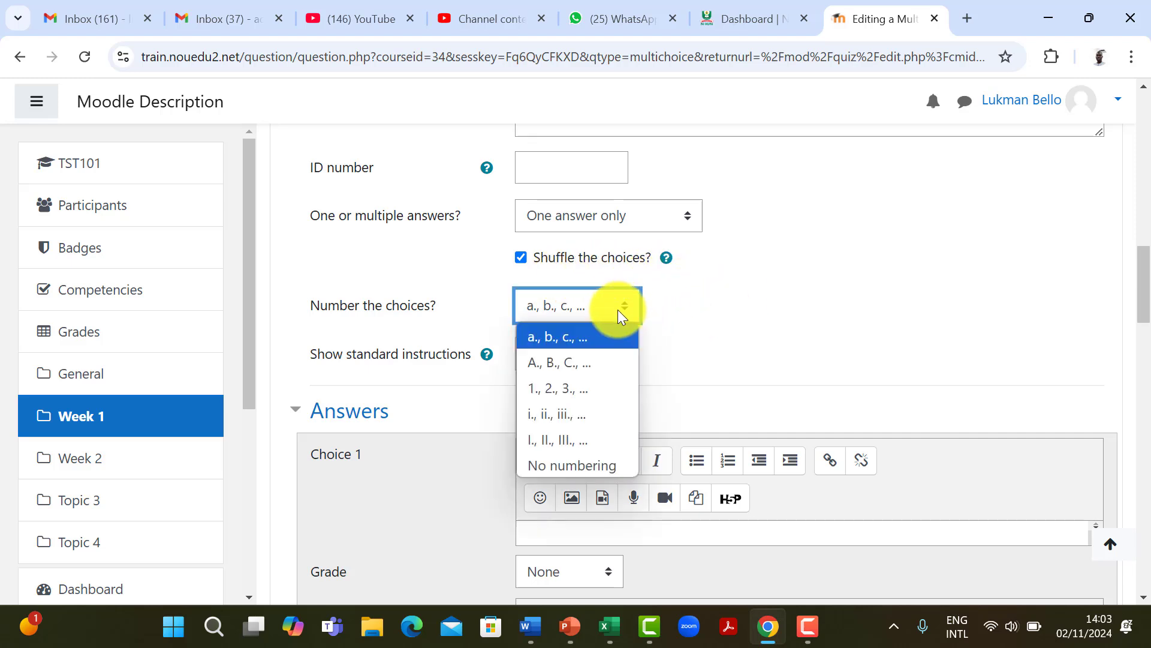
left_click(578, 359)
scroll(753, 292, "down", 5)
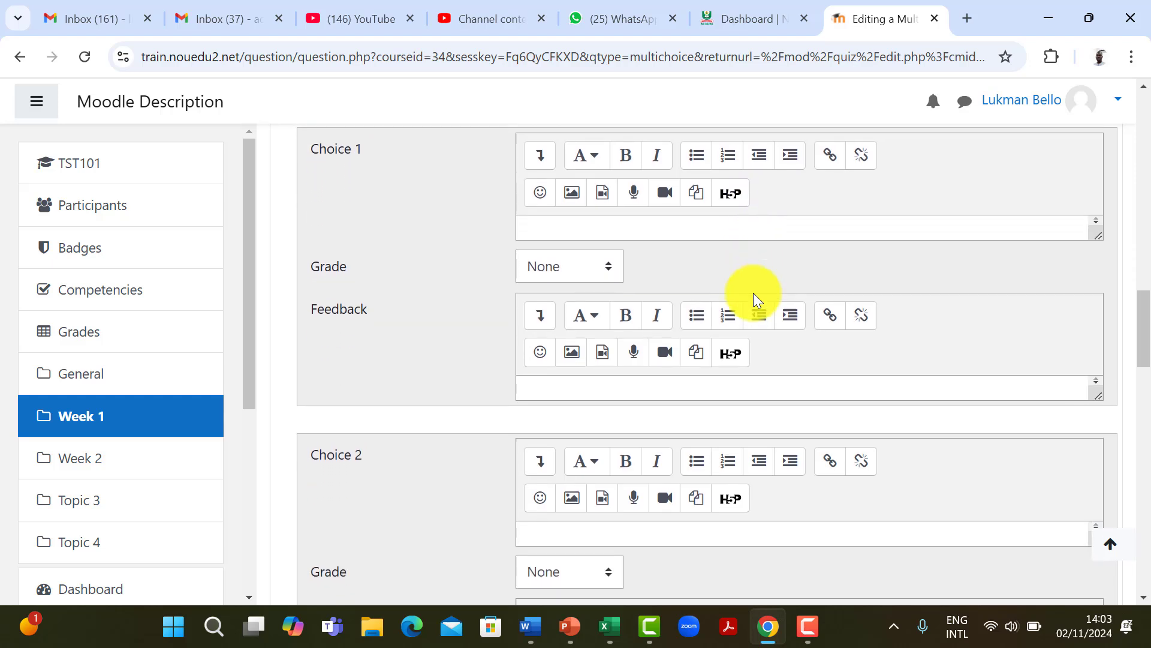
scroll(754, 293, "up", 1)
scroll(753, 292, "down", 1)
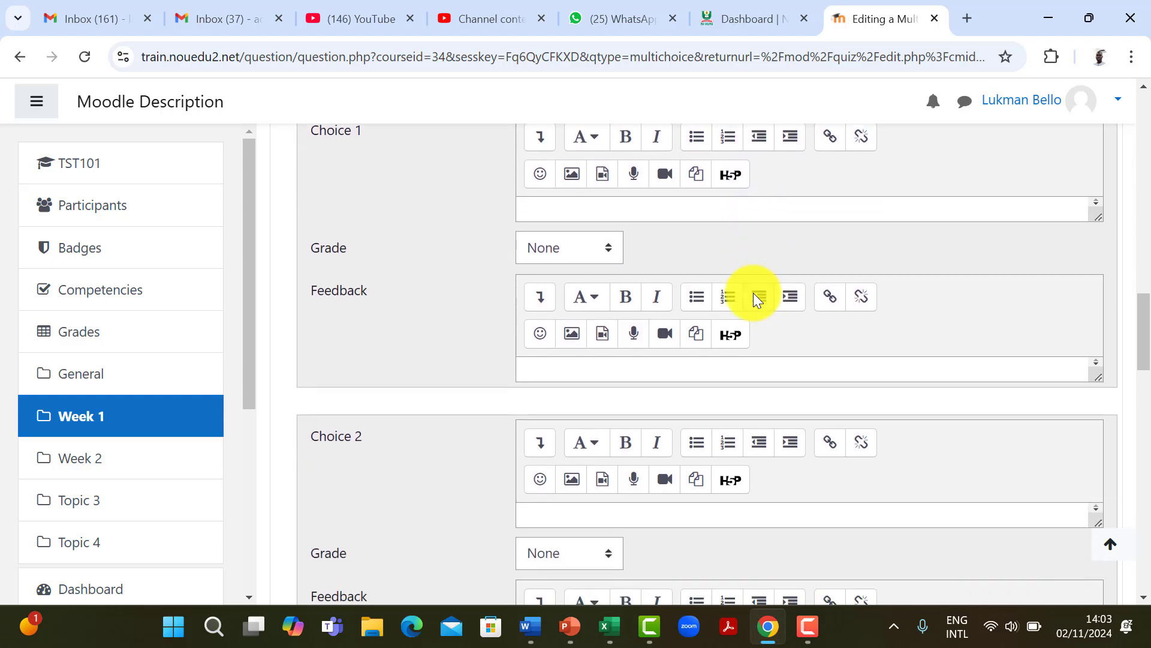
scroll(753, 292, "up", 1)
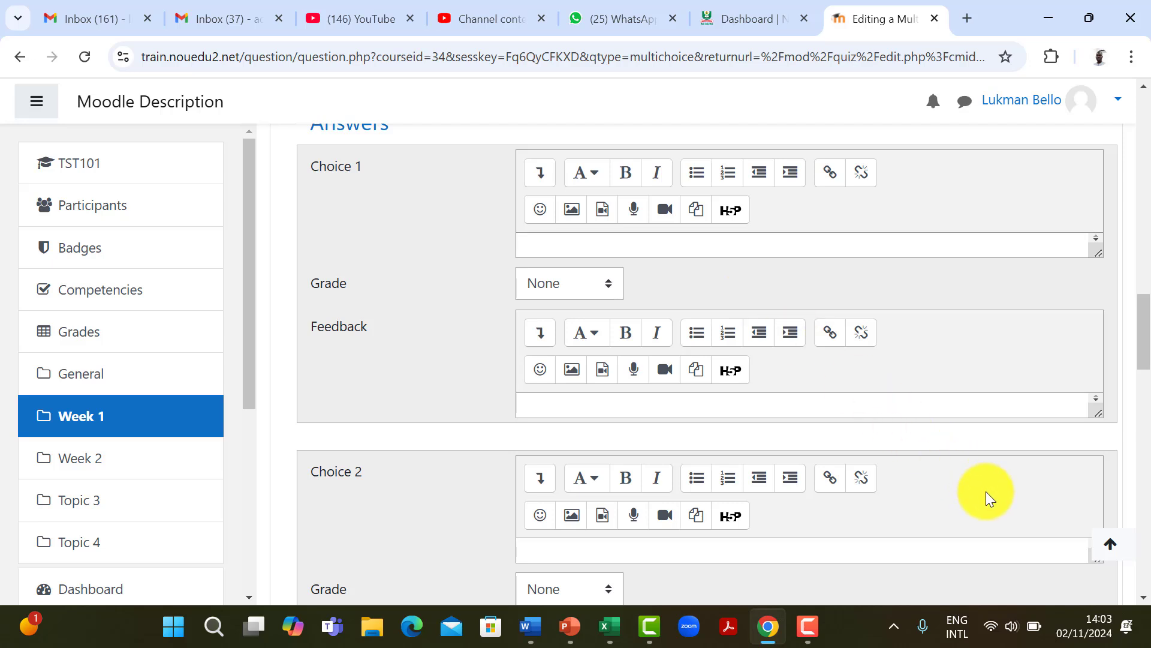
key("F10")
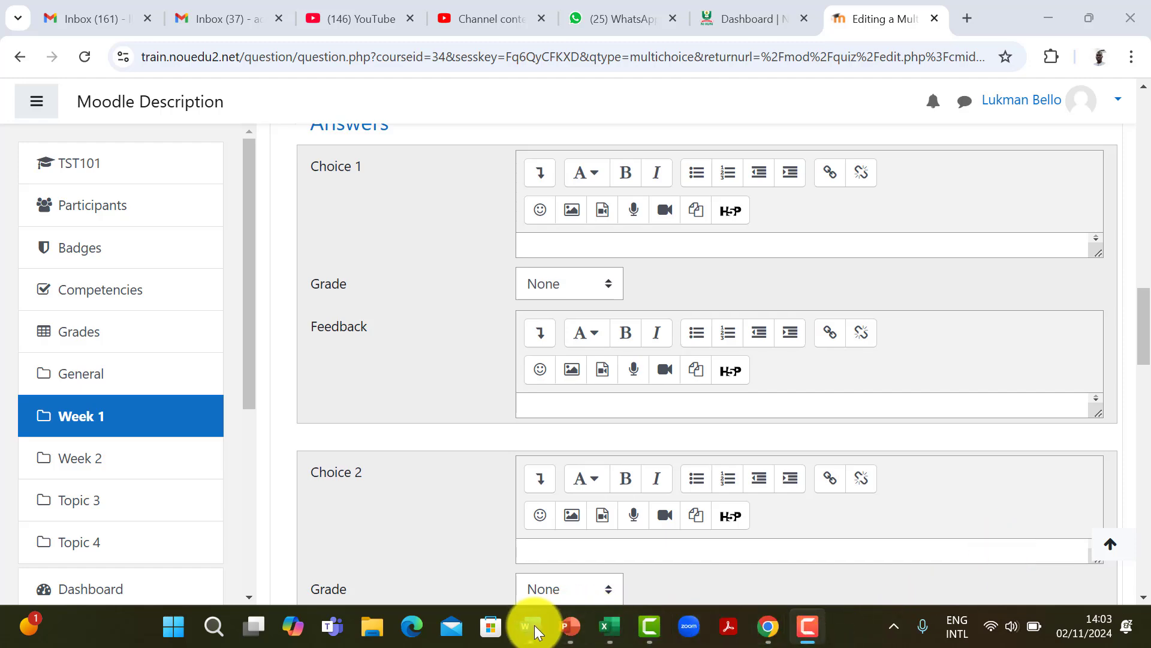
Step: Switch to Document1 in Word and copy the word "multimedia" from option A of the first question
mouse_move(531, 625)
left_click(617, 510)
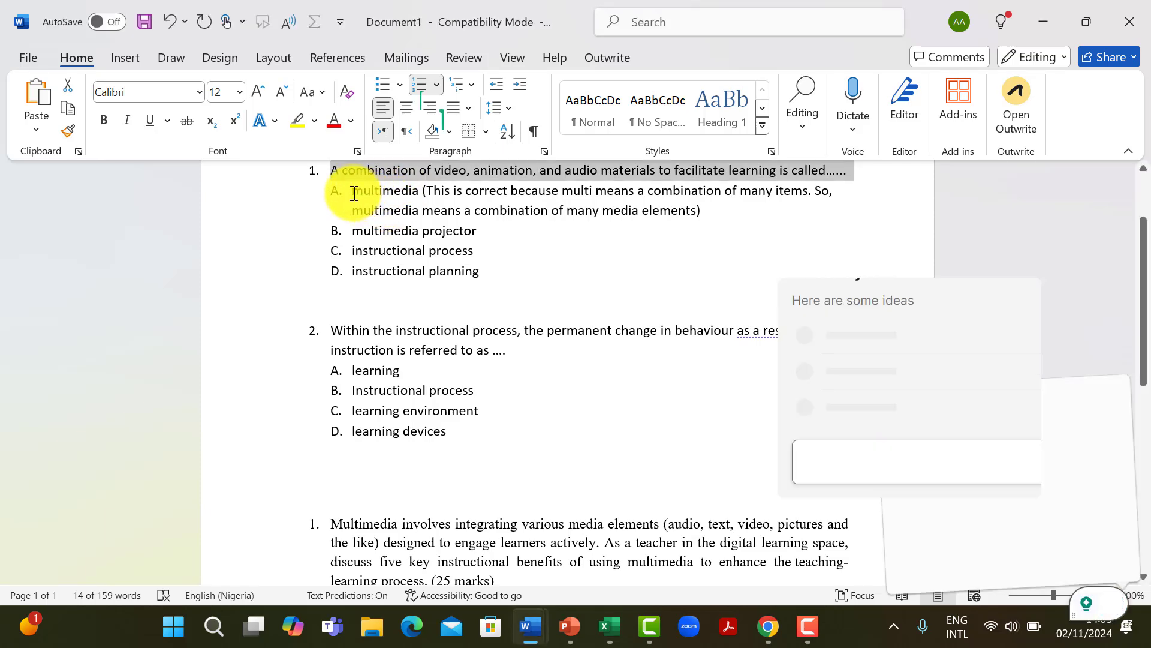
left_click_drag(352, 192, 612, 227)
left_click_drag(443, 151, 418, 237)
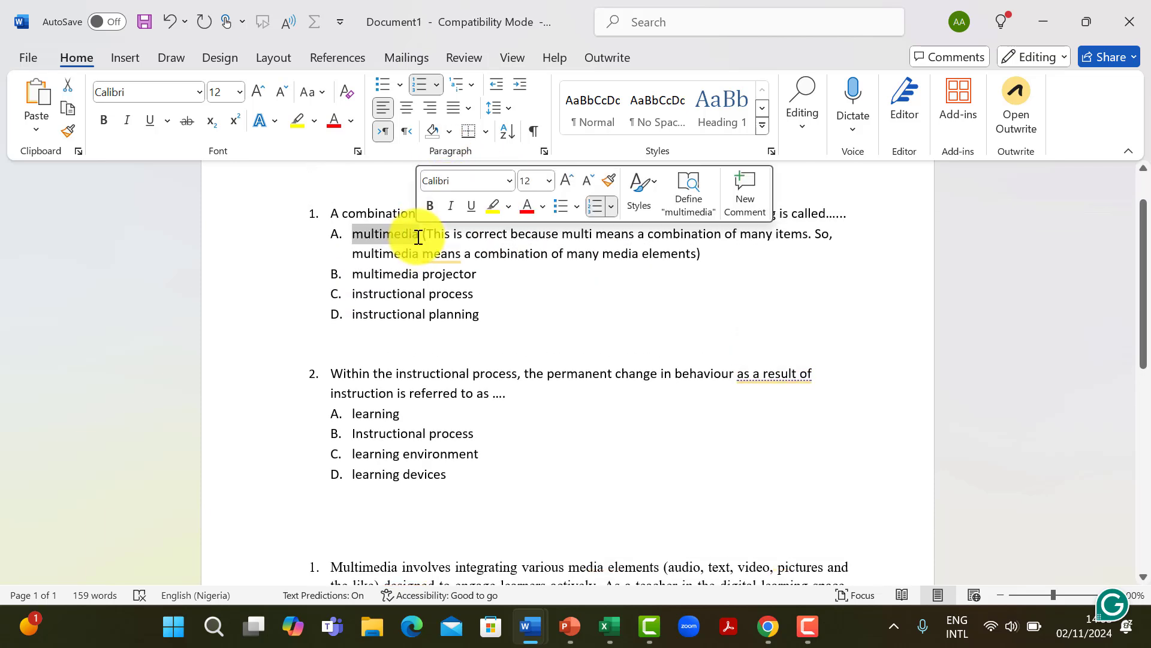
right_click(401, 237)
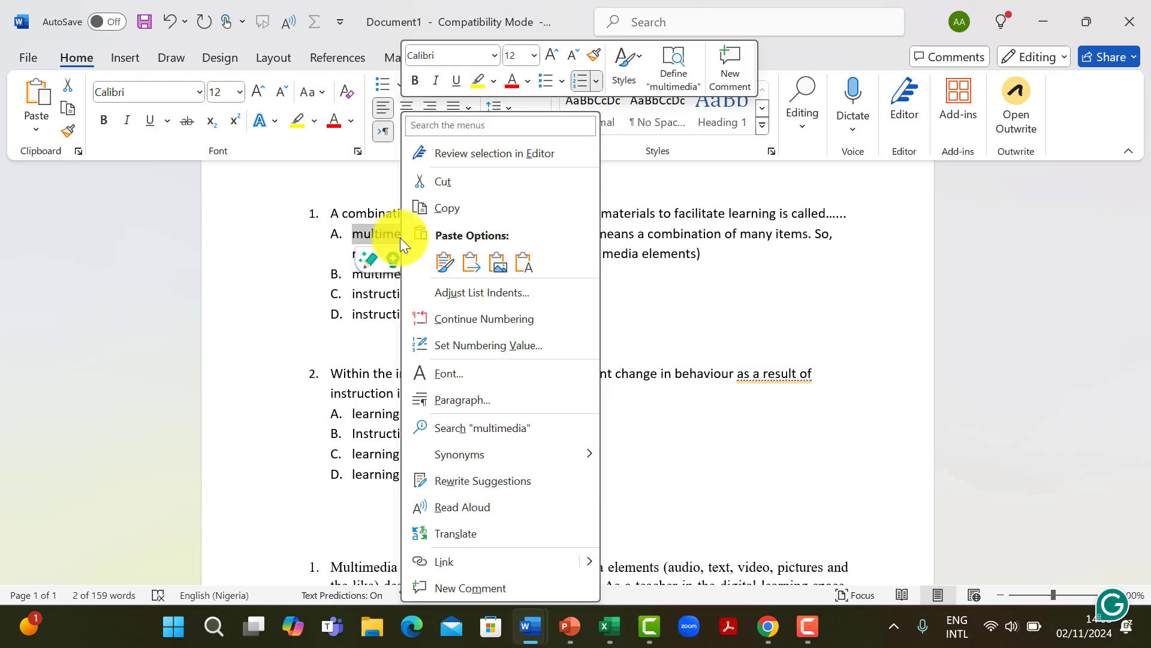
left_click(490, 208)
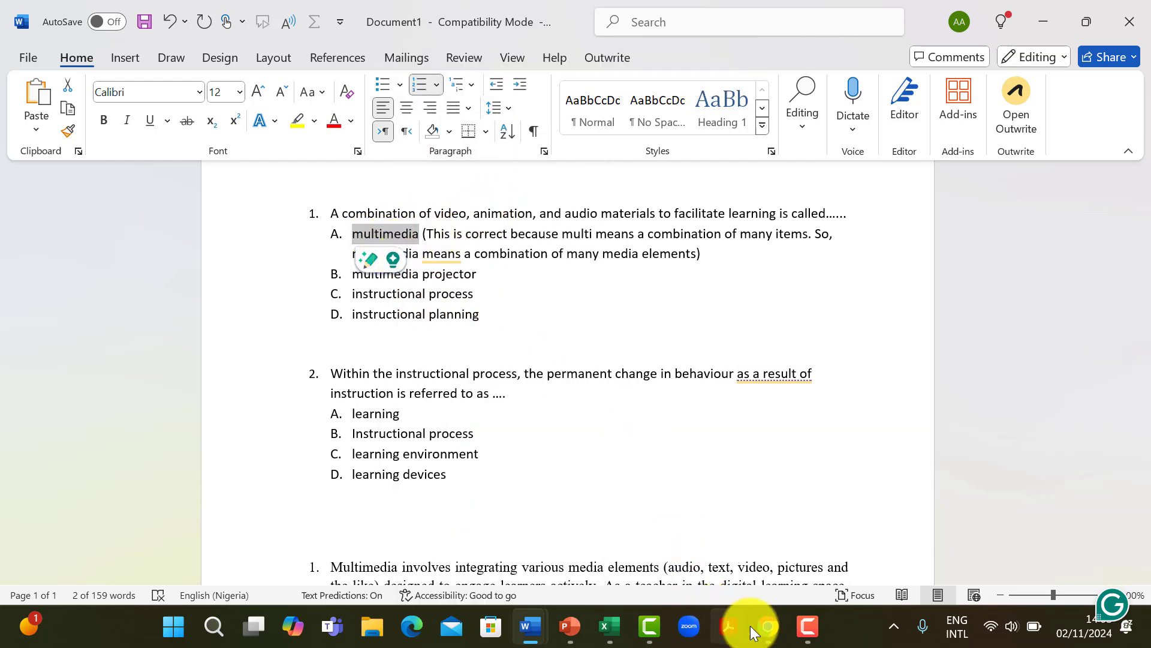
Step: Return to Moodle in Chrome, paste "multimedia" as the Choice 1 answer and set its grade to 100%
left_click(769, 627)
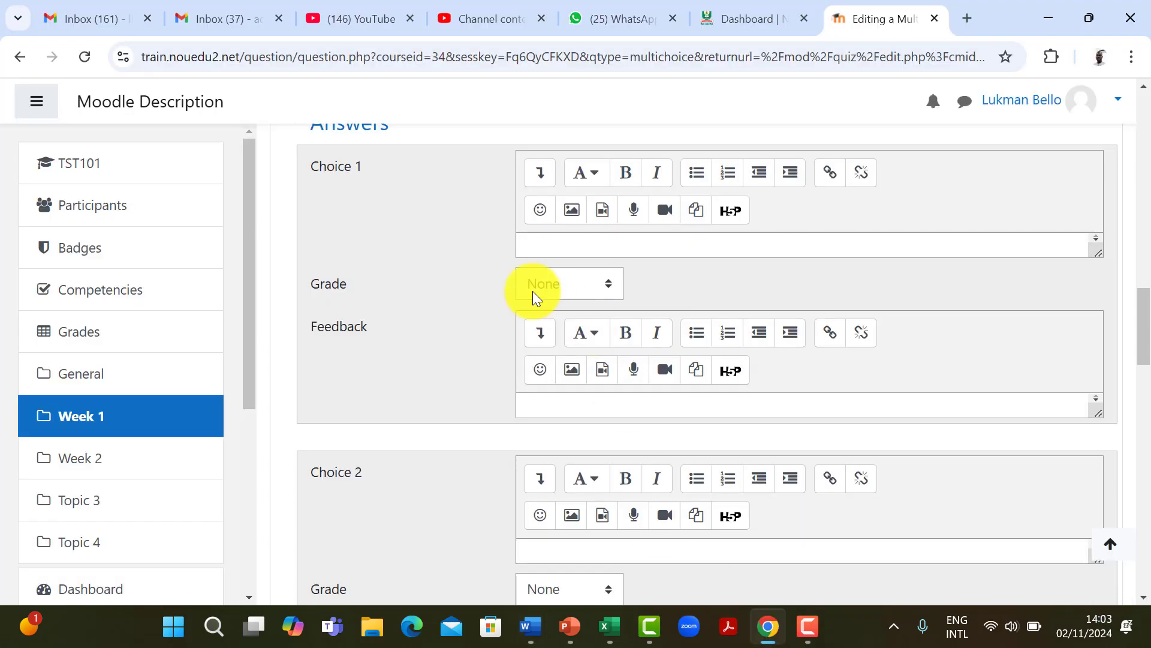
left_click(593, 243)
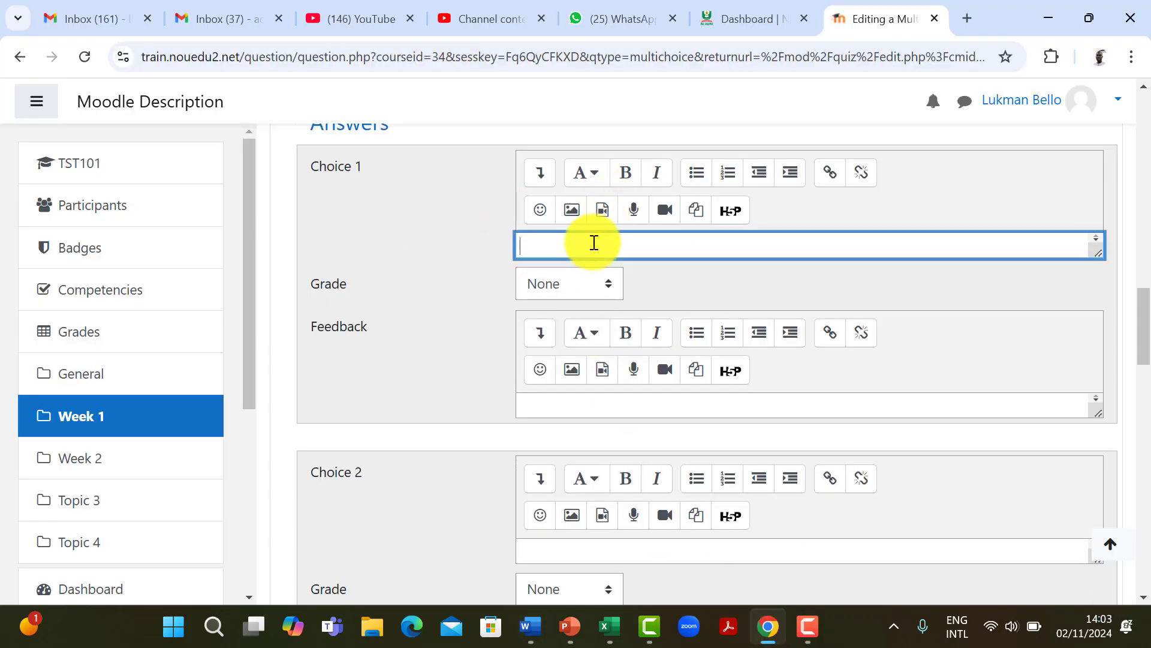
key("ctrl+v")
left_click(602, 285)
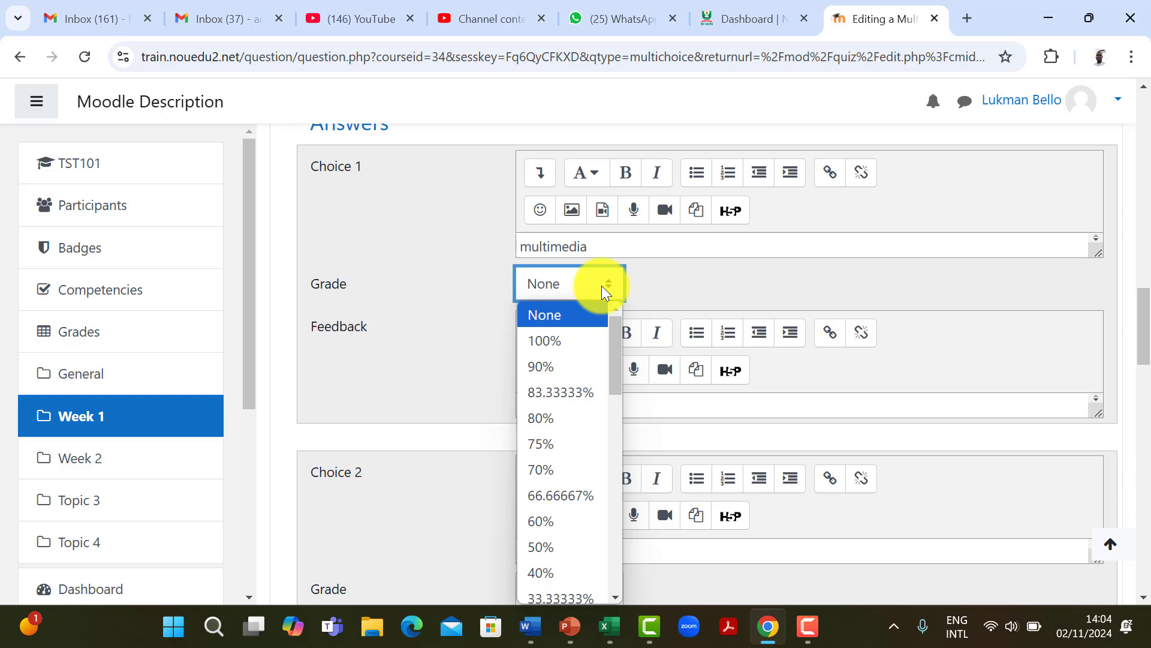
left_click(552, 342)
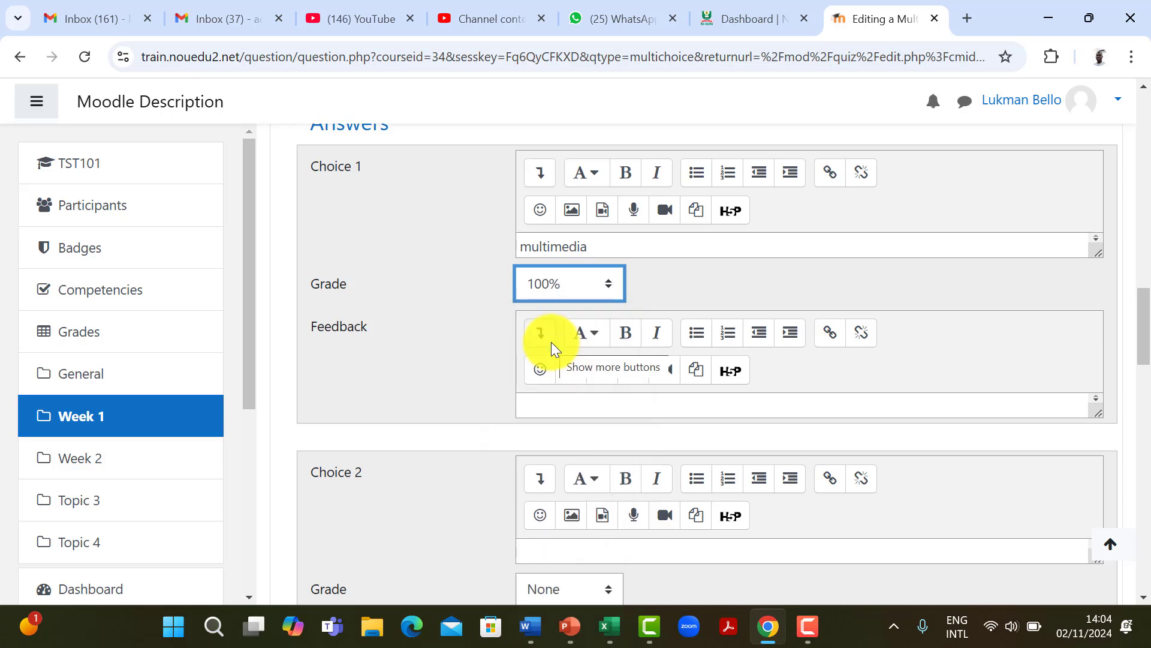
left_click(409, 261)
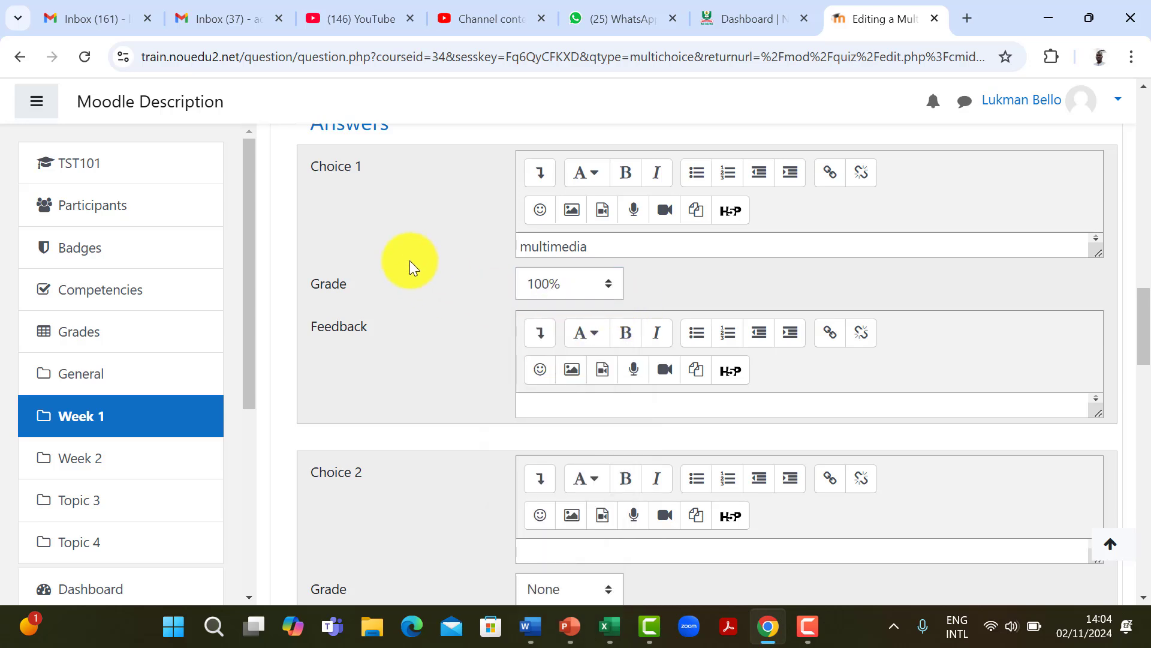
Step: Copy option A's bracketed explanation, starting "This is correct because multi means…", from Document1 in Word and paste it as Choice 1's feedback in Moodle
scroll(409, 260, "down", 2)
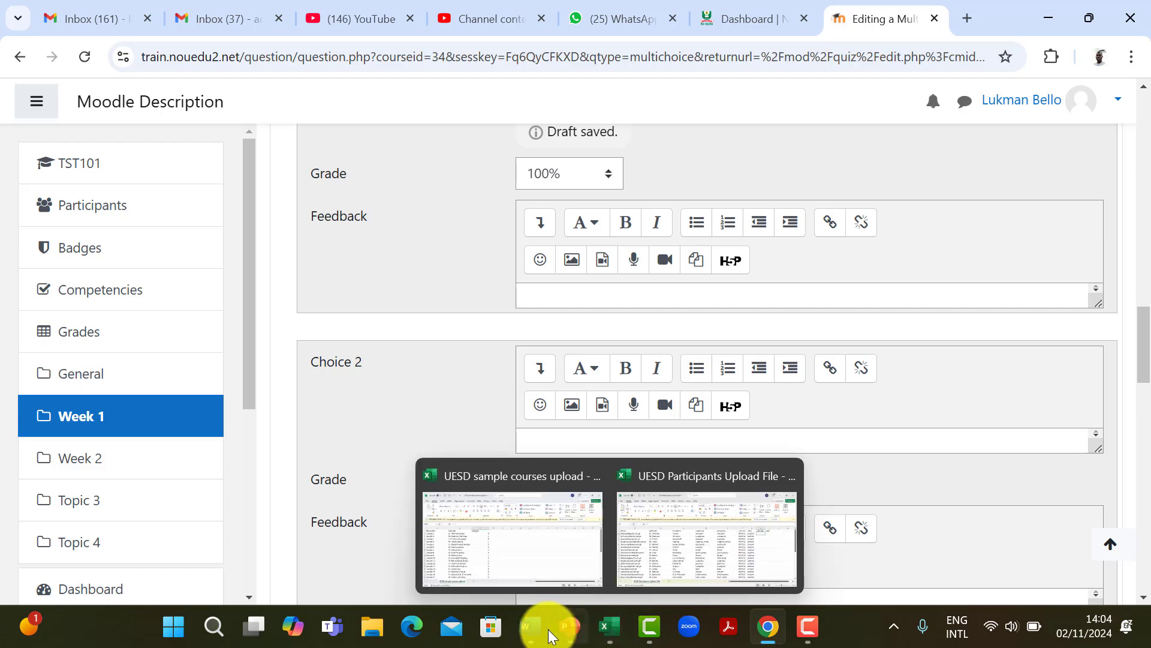
mouse_move(529, 626)
left_click(617, 537)
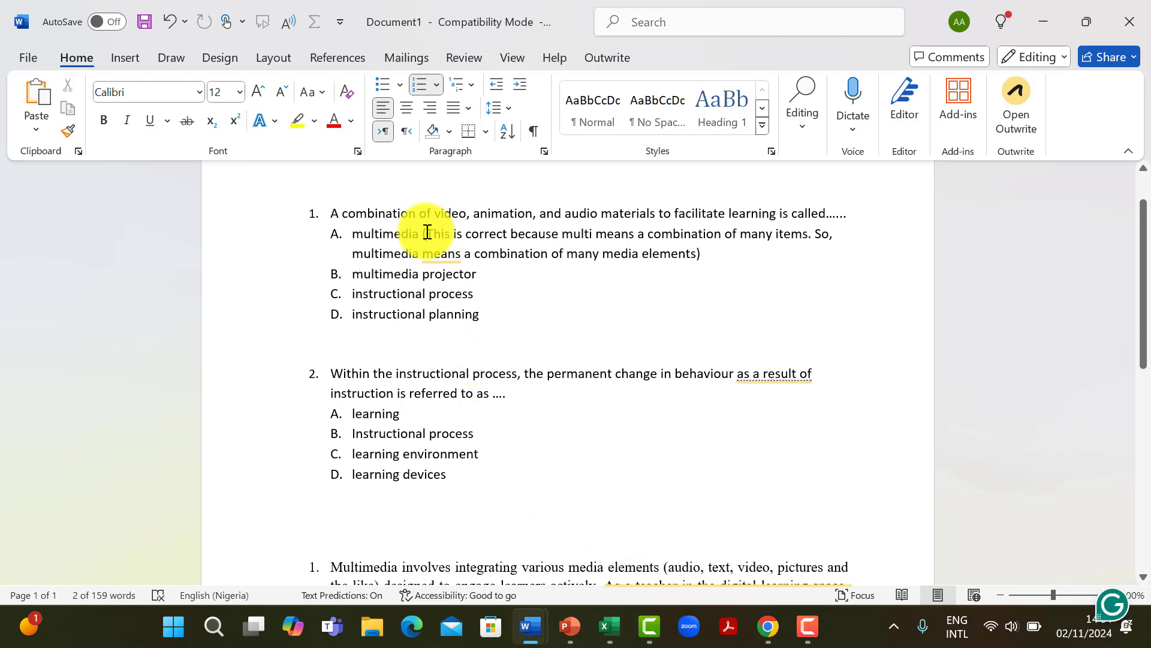
key("alt+Tab")
left_click(614, 260)
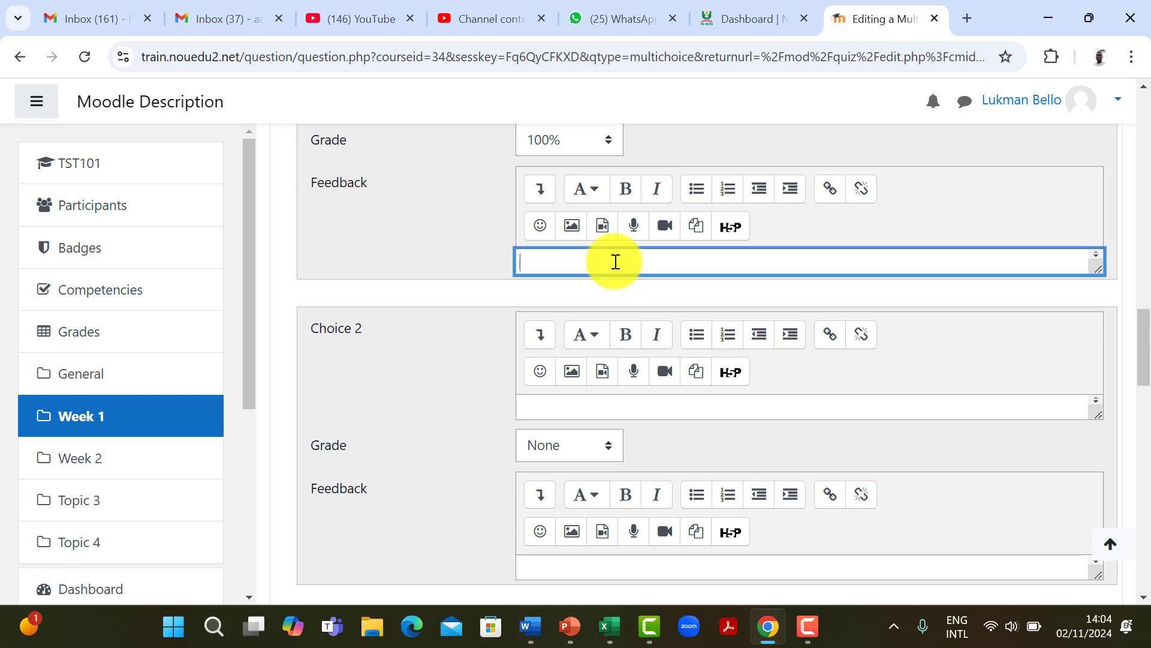
key("ctrl+v")
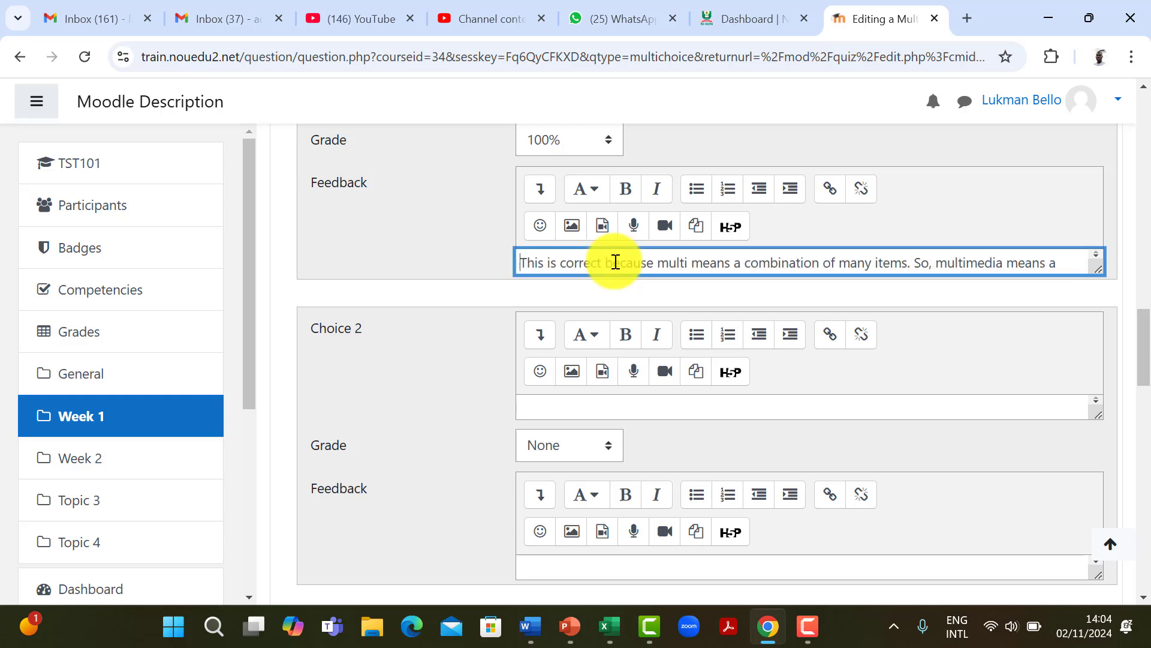
left_click(465, 246)
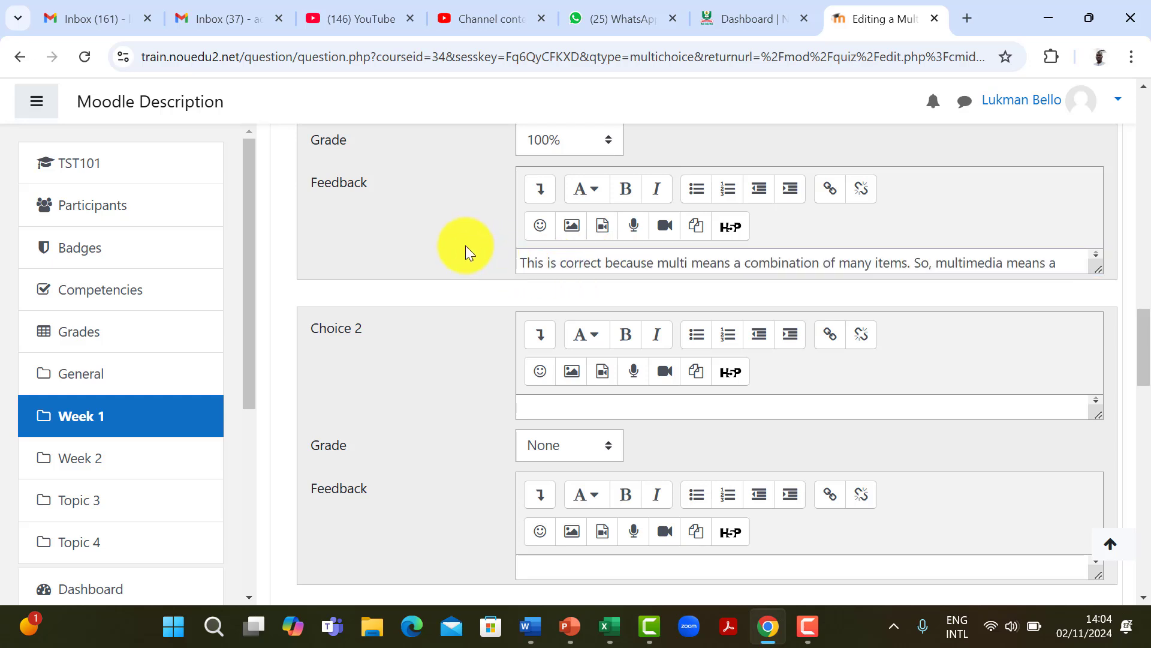
Step: Switch to Document1 in Word and copy option B of the first question, "multimedia projector"
scroll(466, 246, "down", 2)
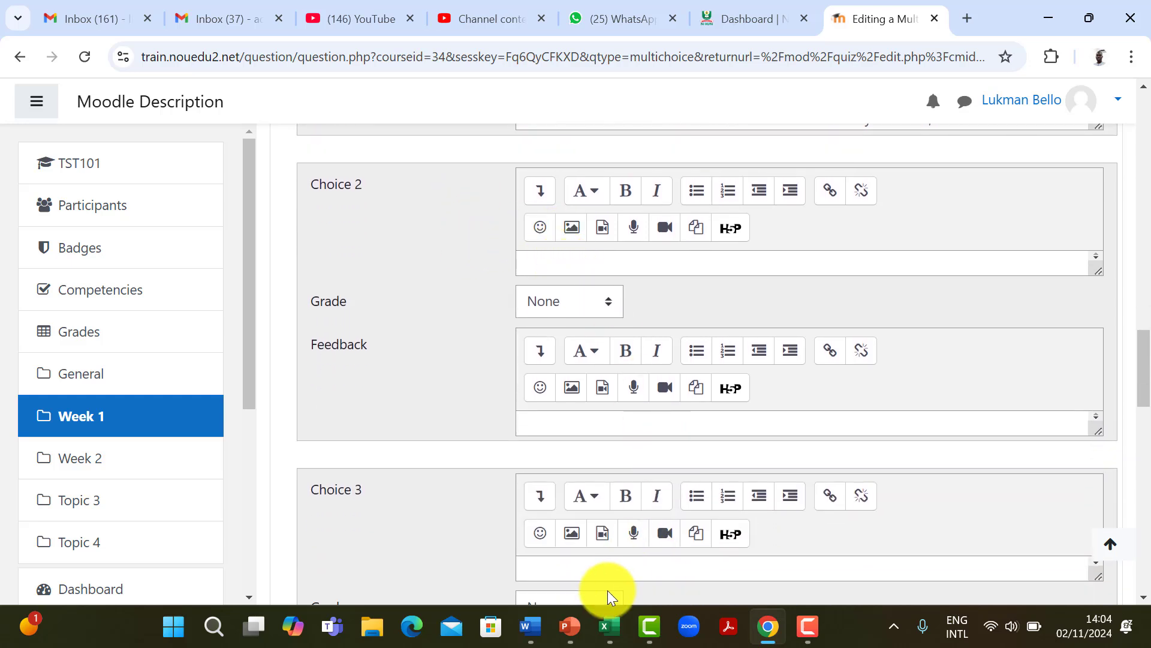
mouse_move(538, 625)
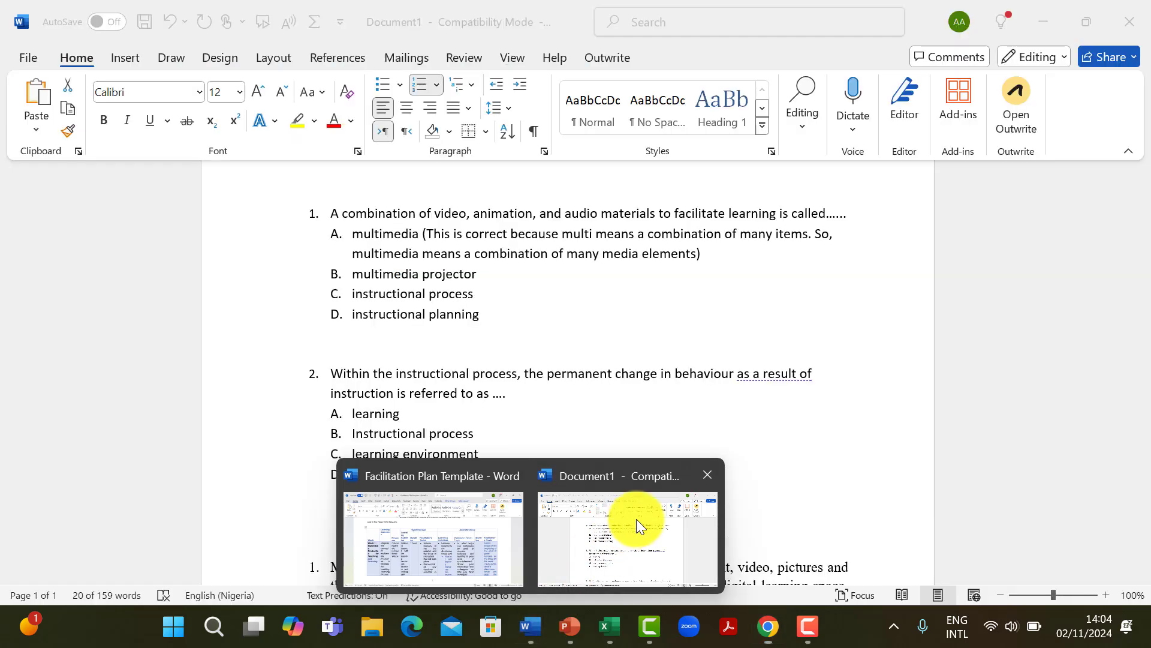
left_click(636, 519)
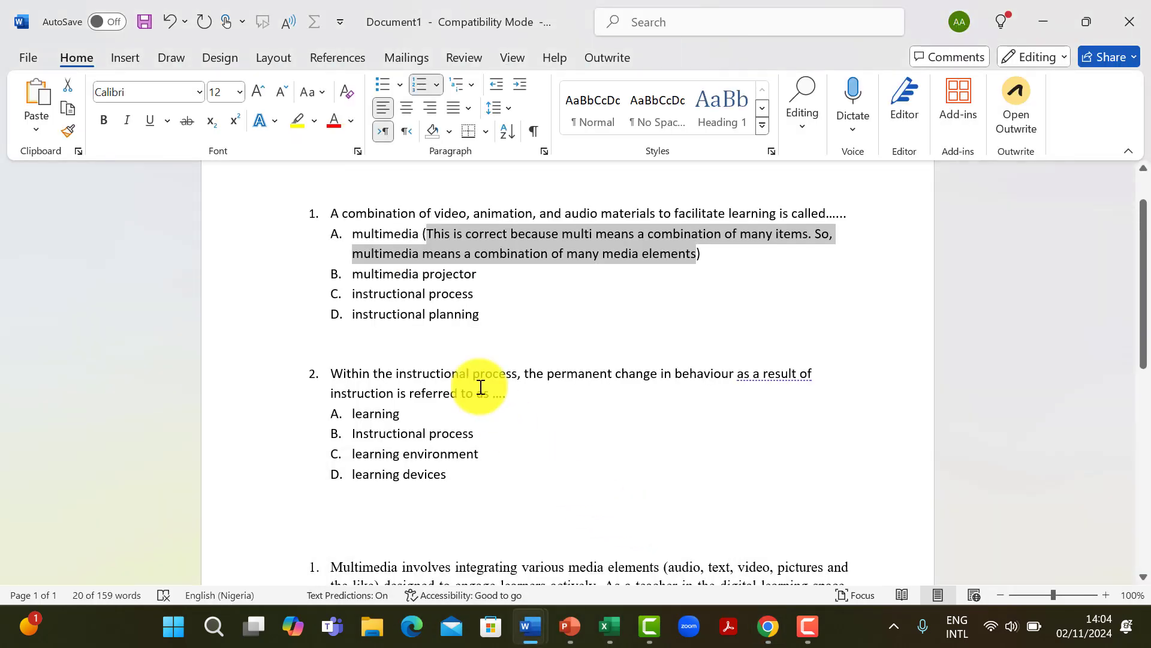
left_click(353, 273)
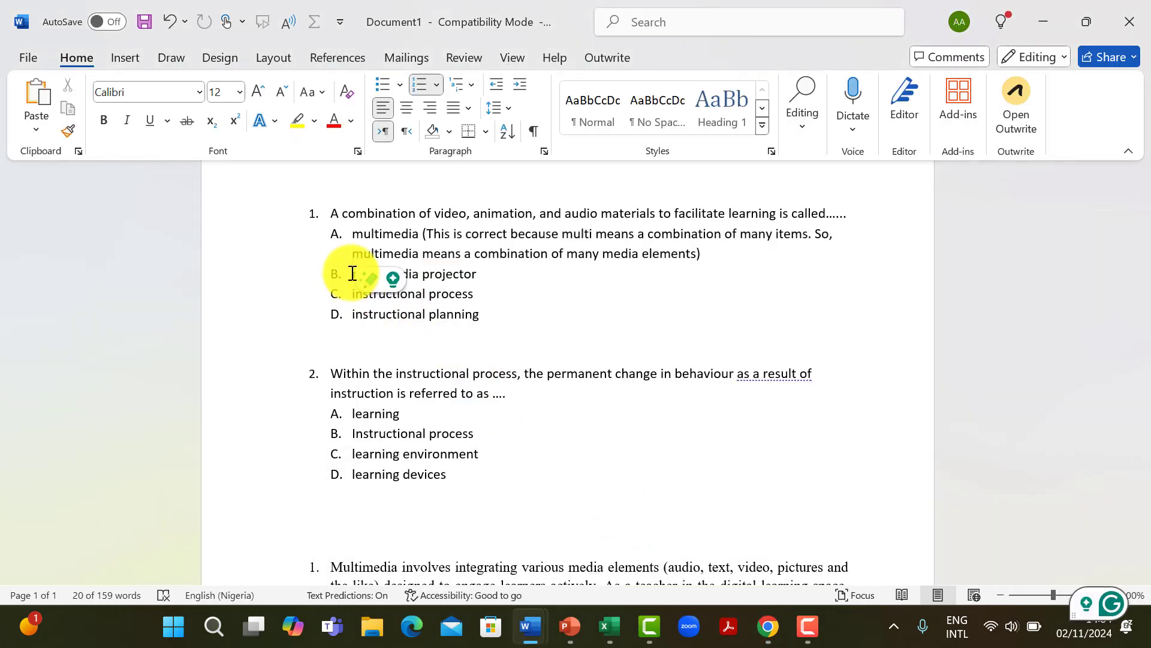
left_click_drag(353, 273, 464, 275)
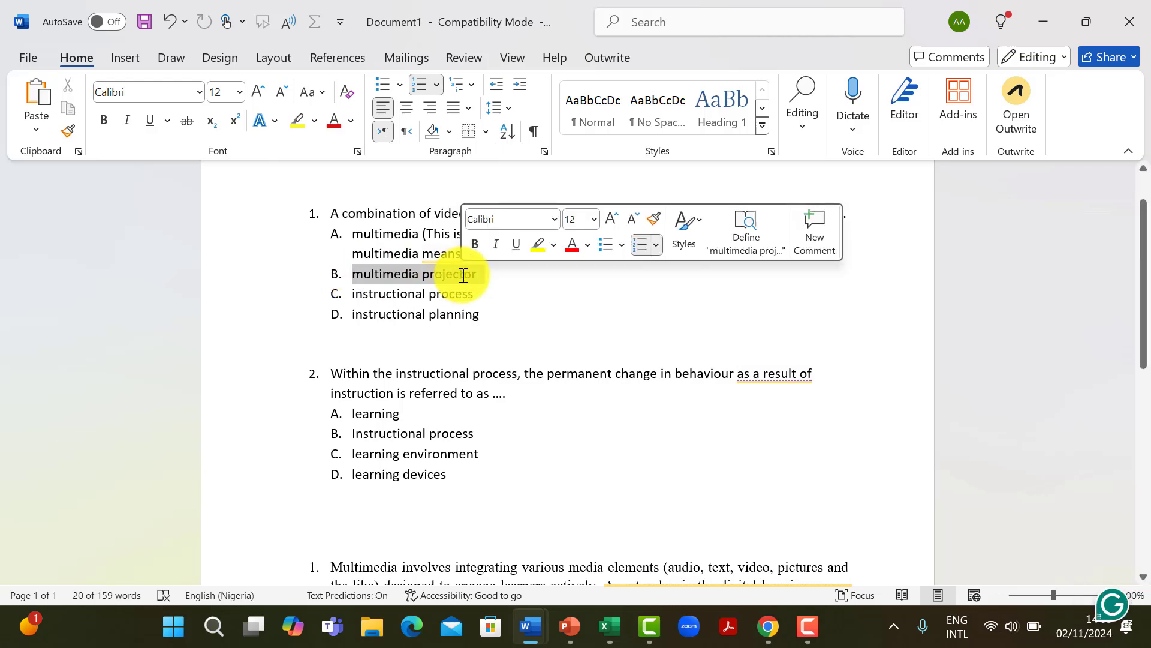
right_click(462, 275)
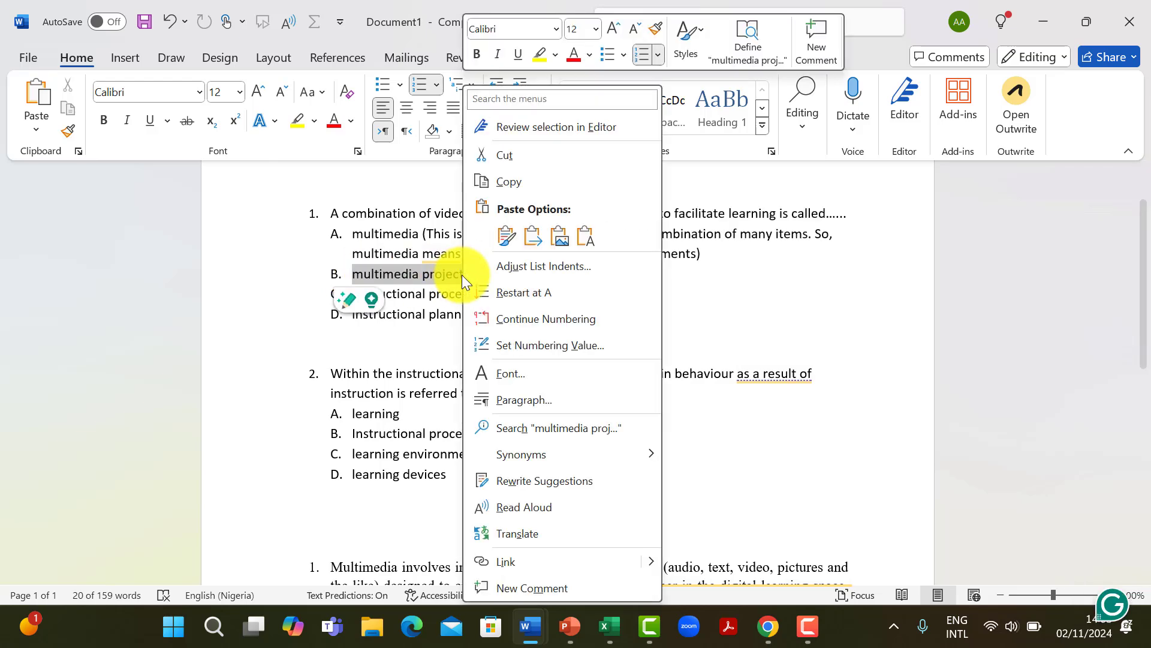
left_click(553, 181)
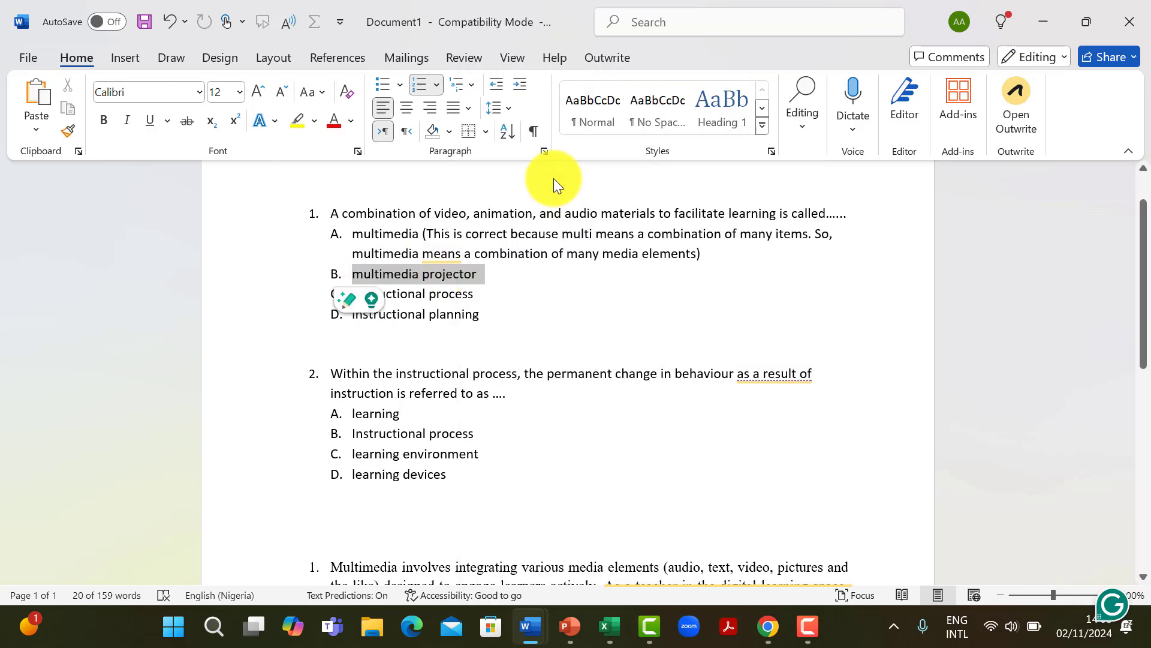
Step: Return to Moodle in Chrome, paste "multimedia projector" as the Choice 2 answer and remove its leading blank line, letter and spaces
left_click(770, 627)
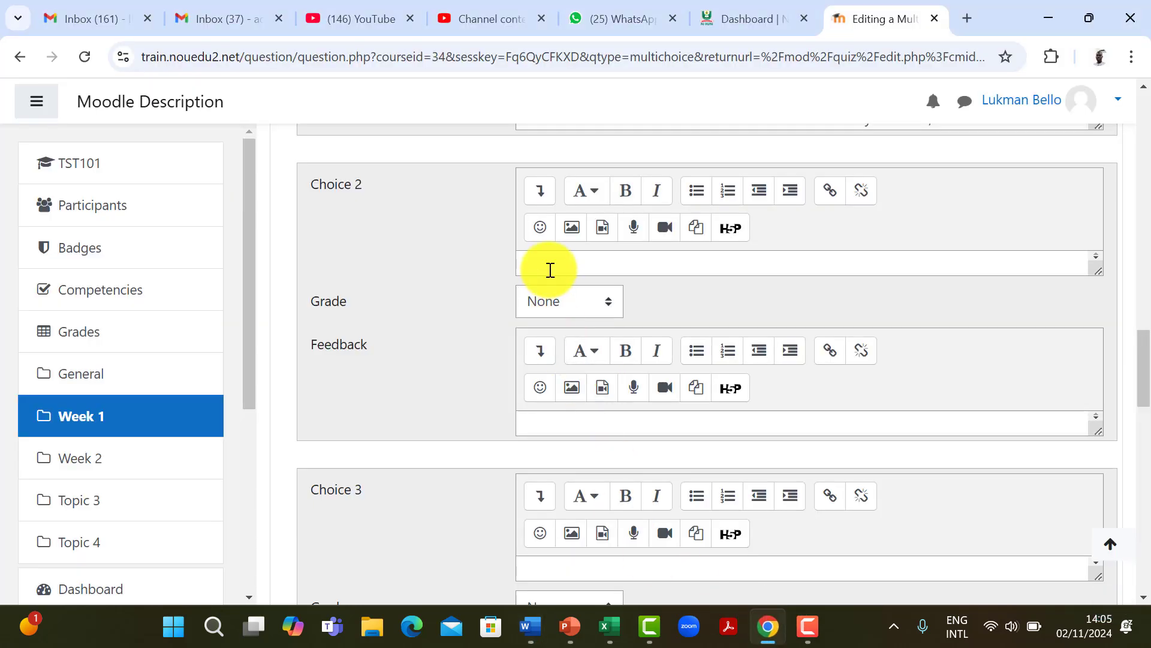
left_click(577, 262)
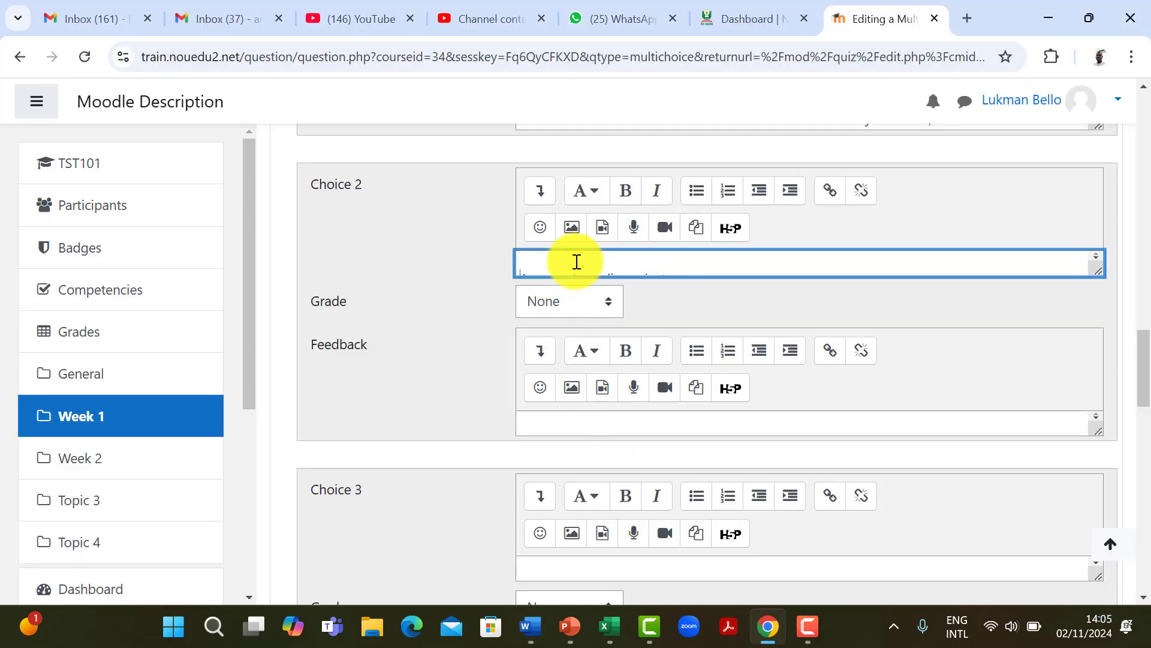
key("Delete")
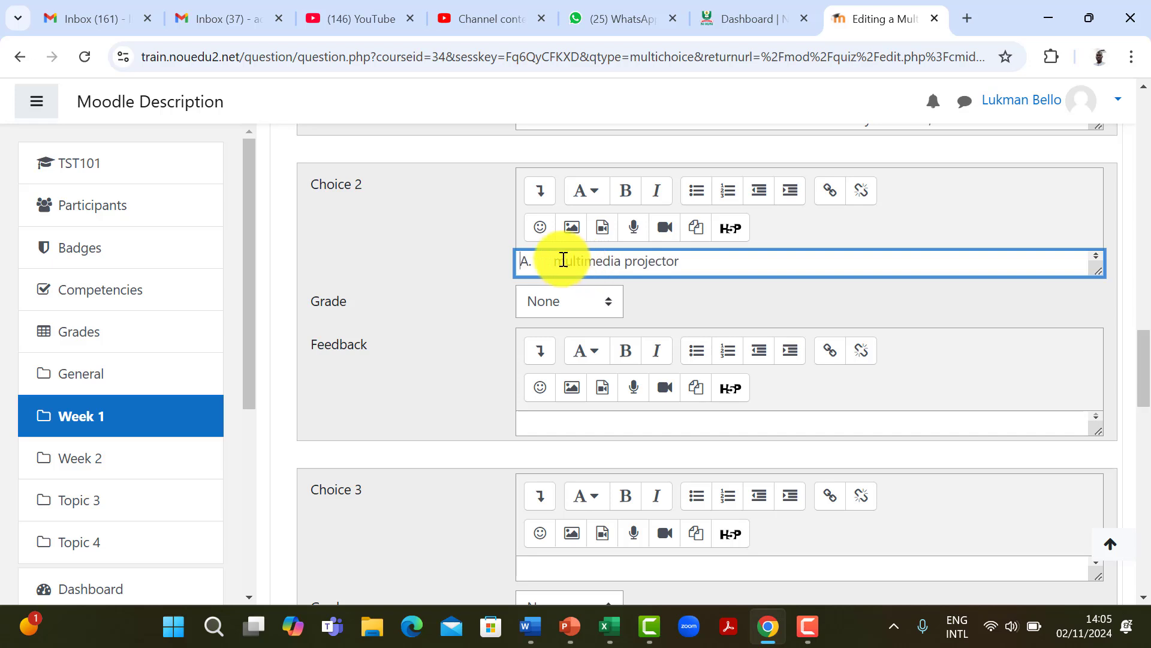
key("BackSpace")
key("BackSpace")
key("BackSpace")
key("BackSpace")
key("BackSpace")
key("BackSpace")
key("BackSpace")
key("BackSpace")
key("BackSpace")
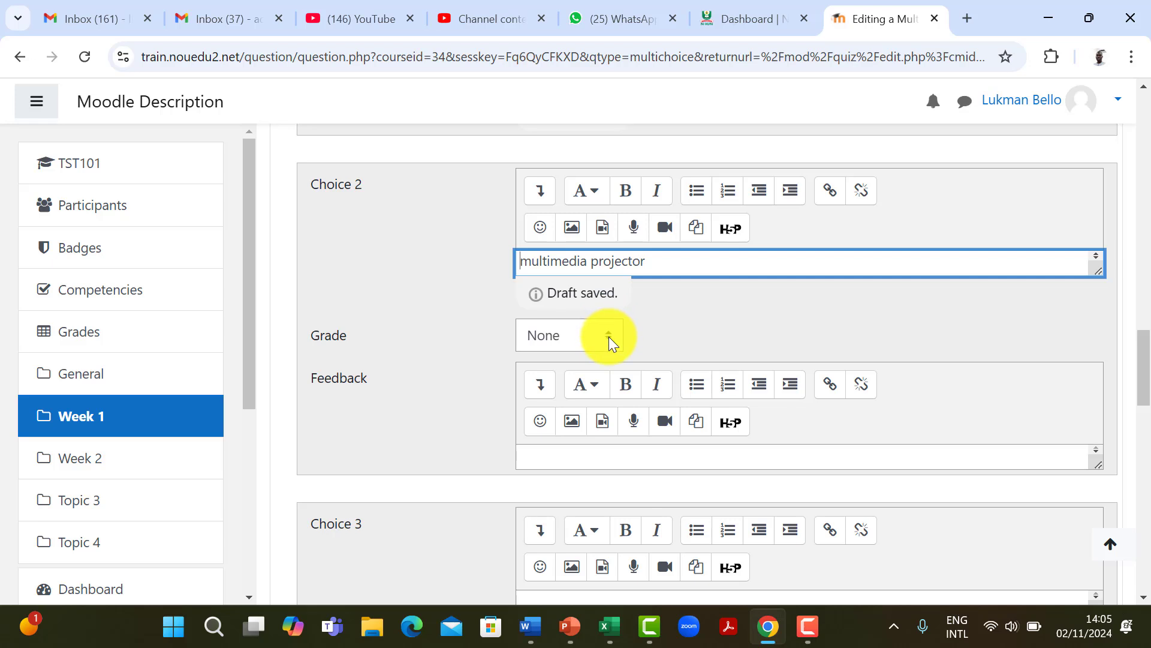
Step: Keep Choice 2's grade at None and enter "This is wrong because" as its feedback
left_click(609, 337)
scroll(552, 180, "down", 1)
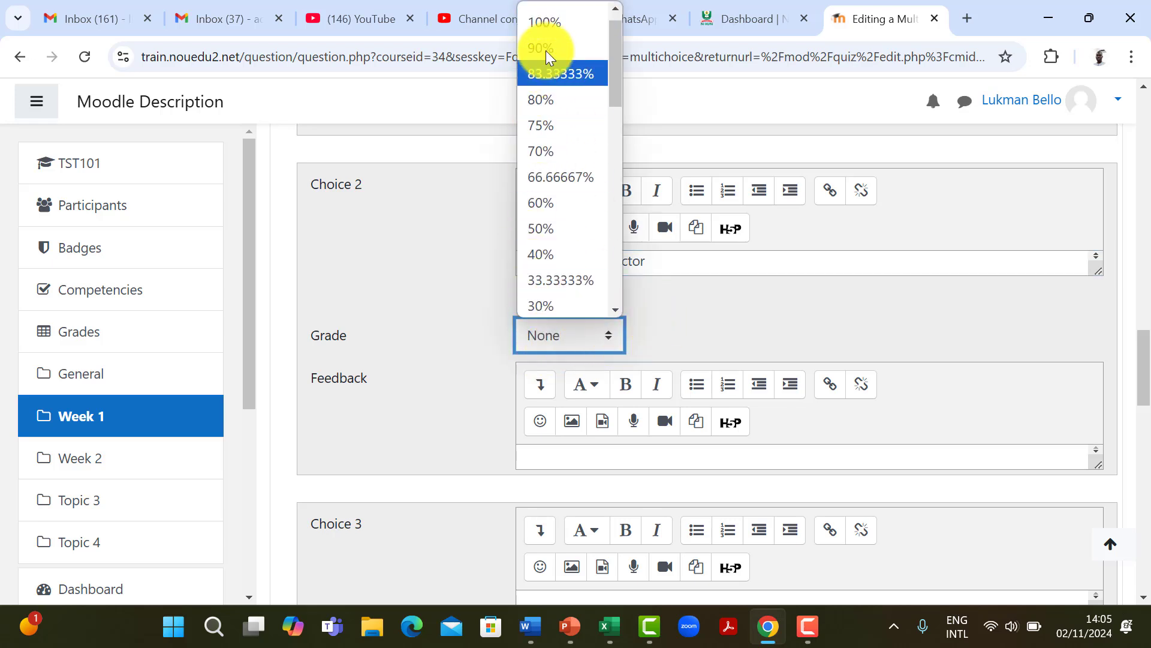
left_click(719, 264)
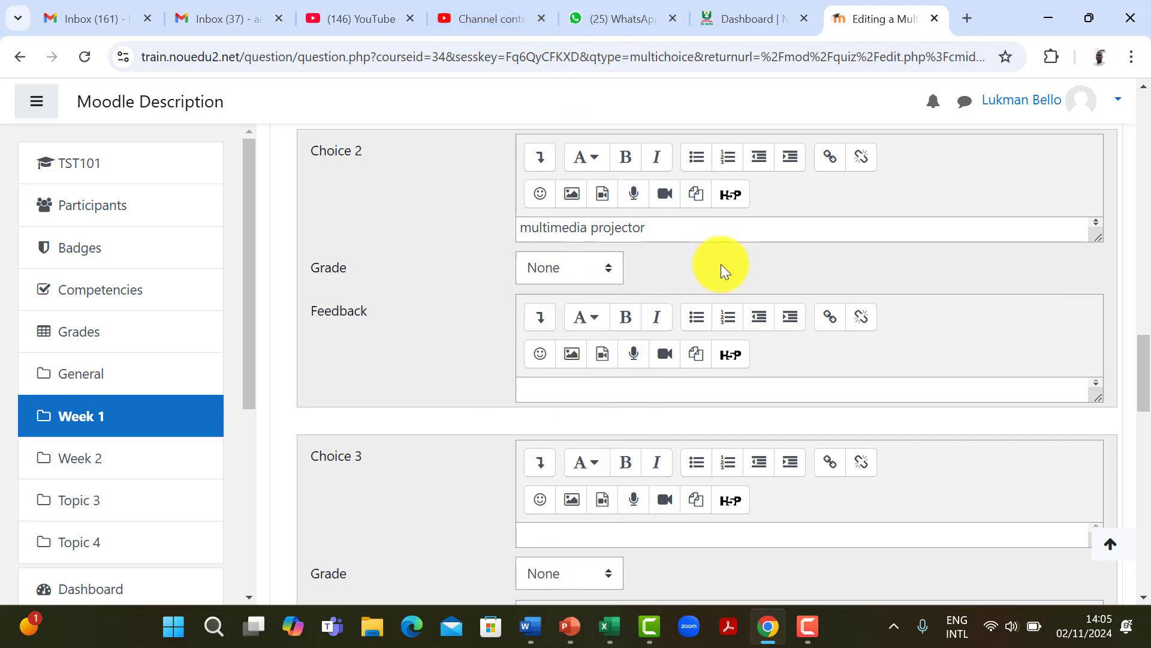
left_click(640, 392)
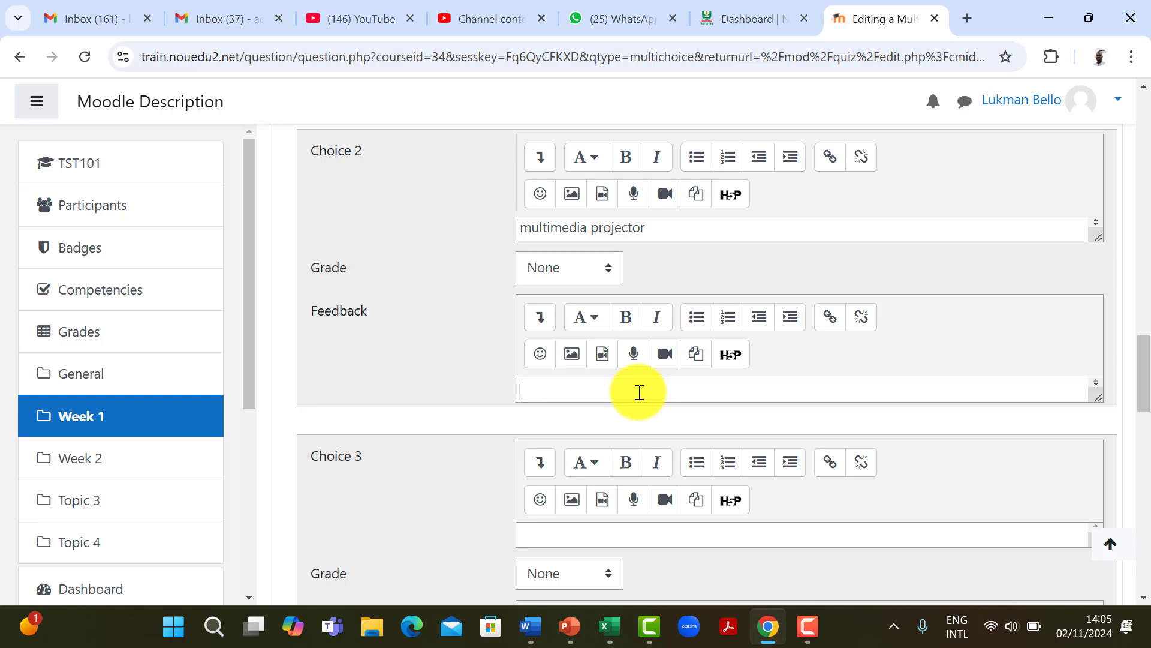
type("Th")
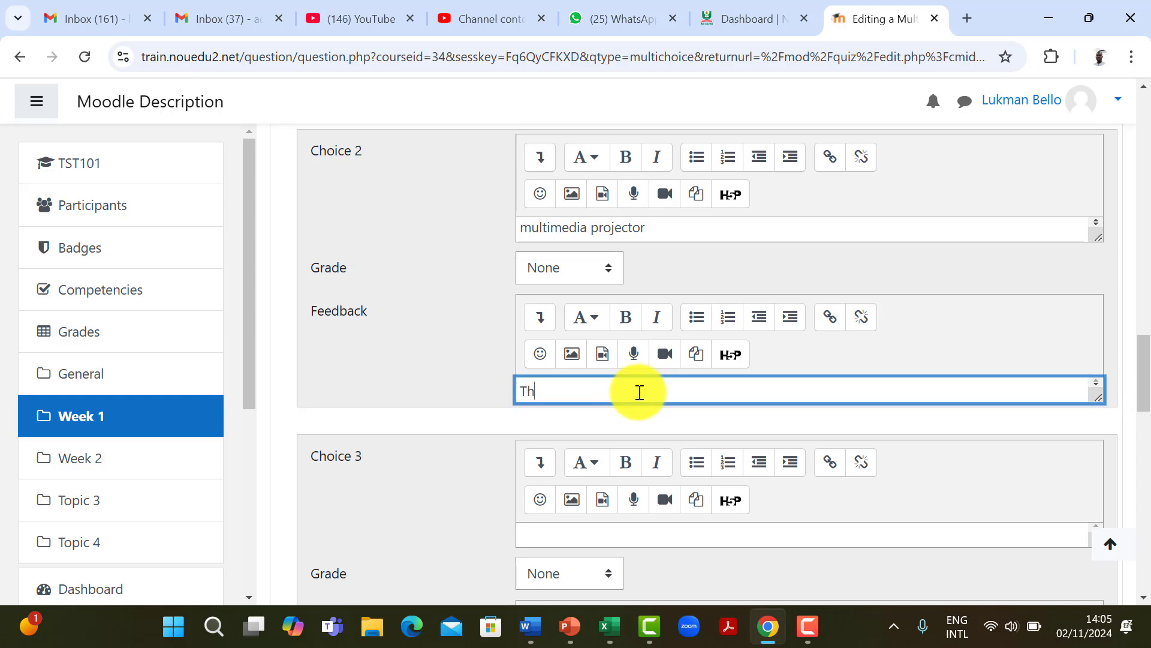
type("is is wrong because")
left_click(418, 363)
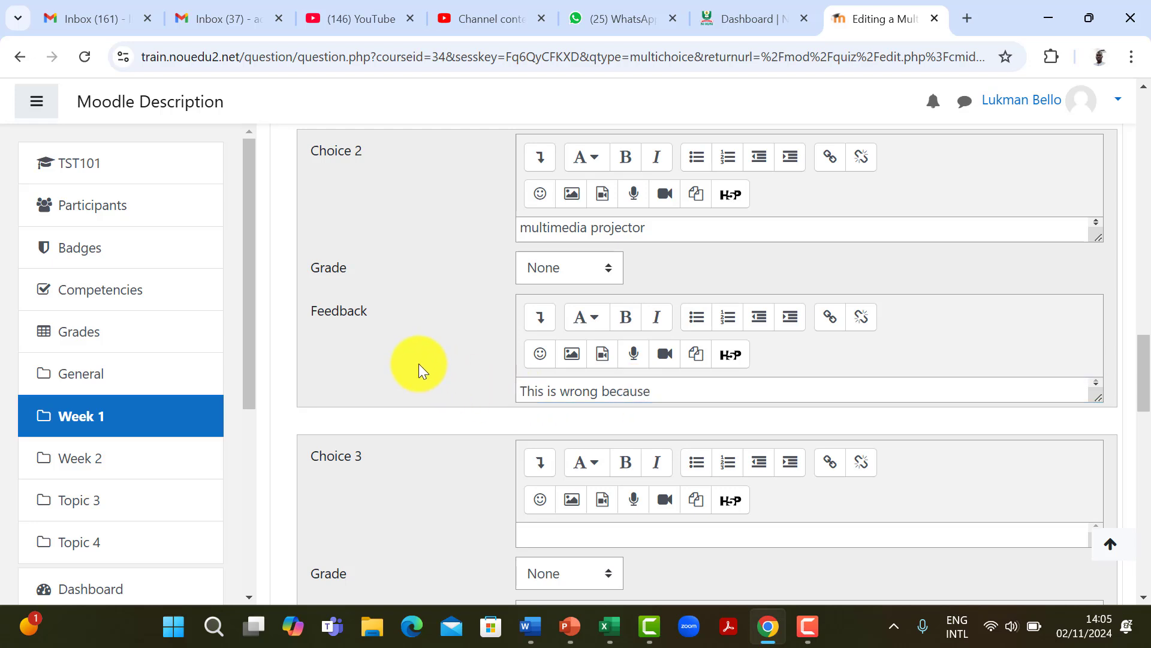
Step: Review the remaining answer choices and save the multiple choice question to the quiz
scroll(419, 363, "down", 1)
scroll(419, 363, "down", 4)
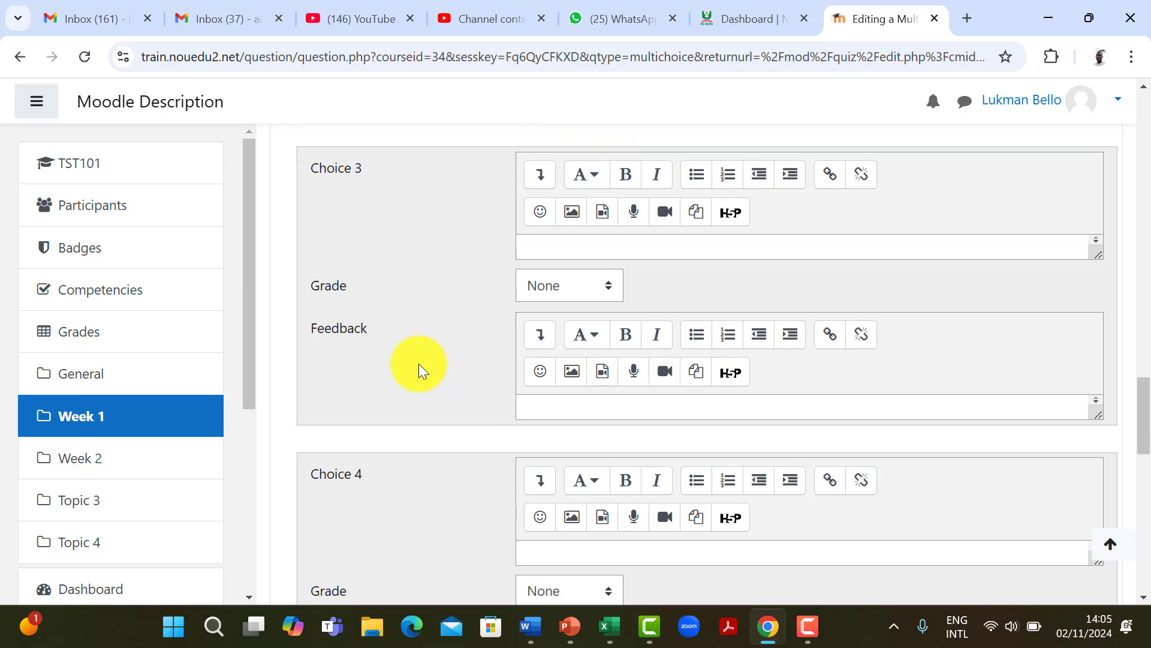
mouse_move(532, 623)
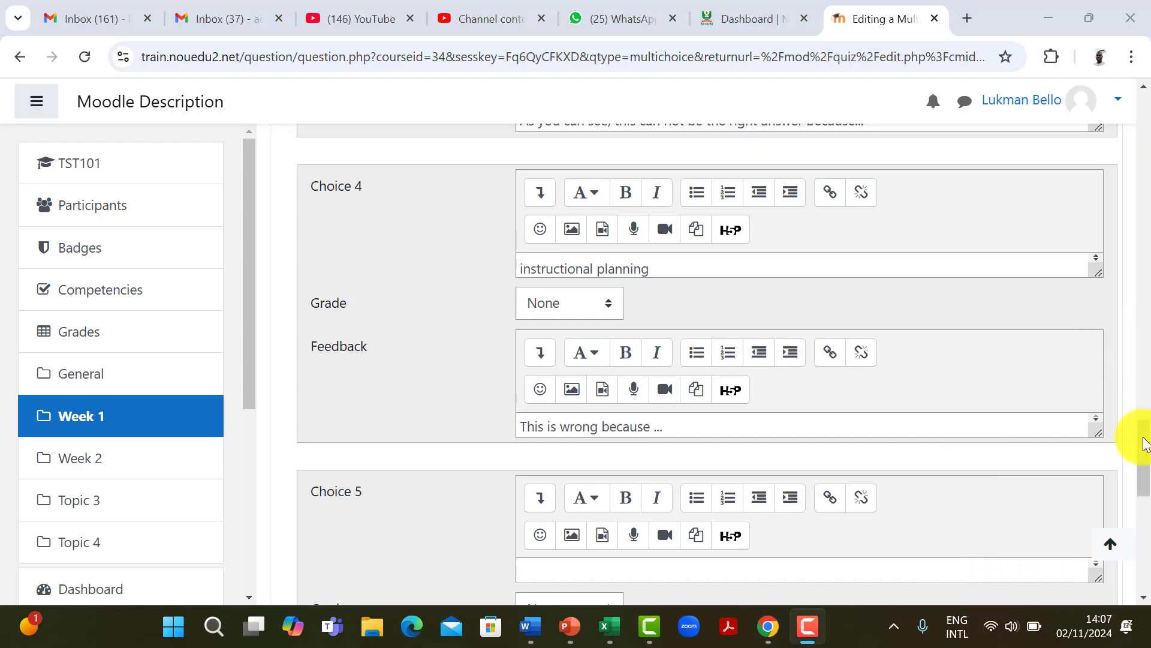
left_click_drag(1143, 444, 1142, 414)
mouse_move(1139, 394)
left_mouse_down()
mouse_move(1133, 406)
mouse_move(1144, 312)
mouse_move(1145, 406)
left_mouse_up()
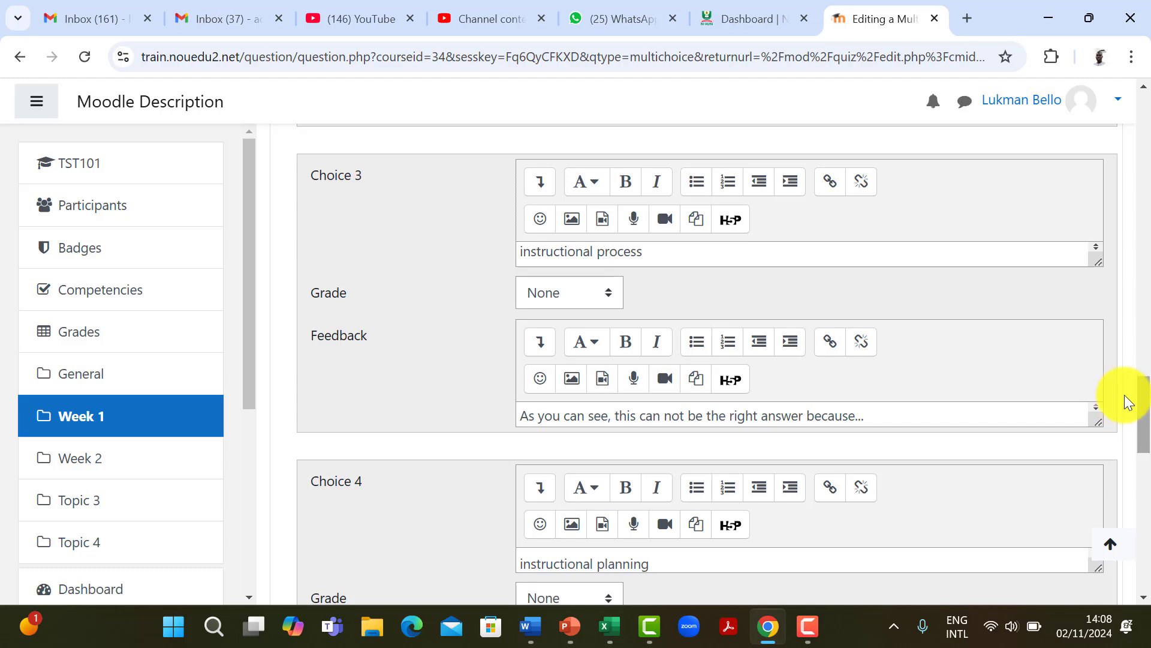
left_click_drag(1146, 408, 1147, 521)
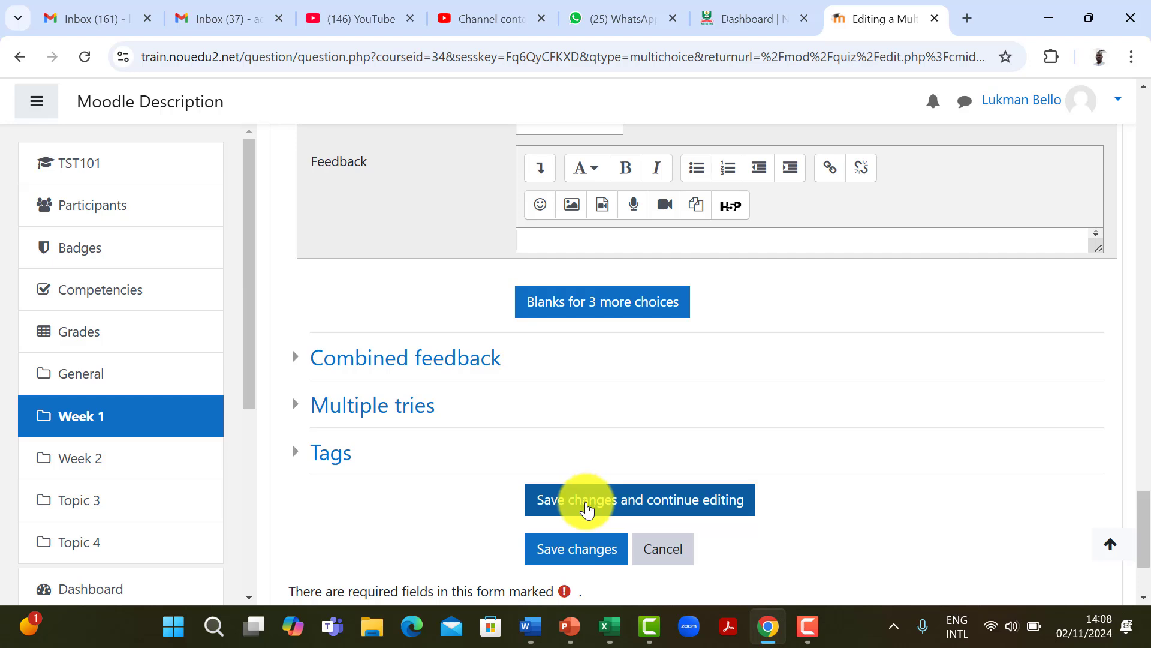
left_click(577, 551)
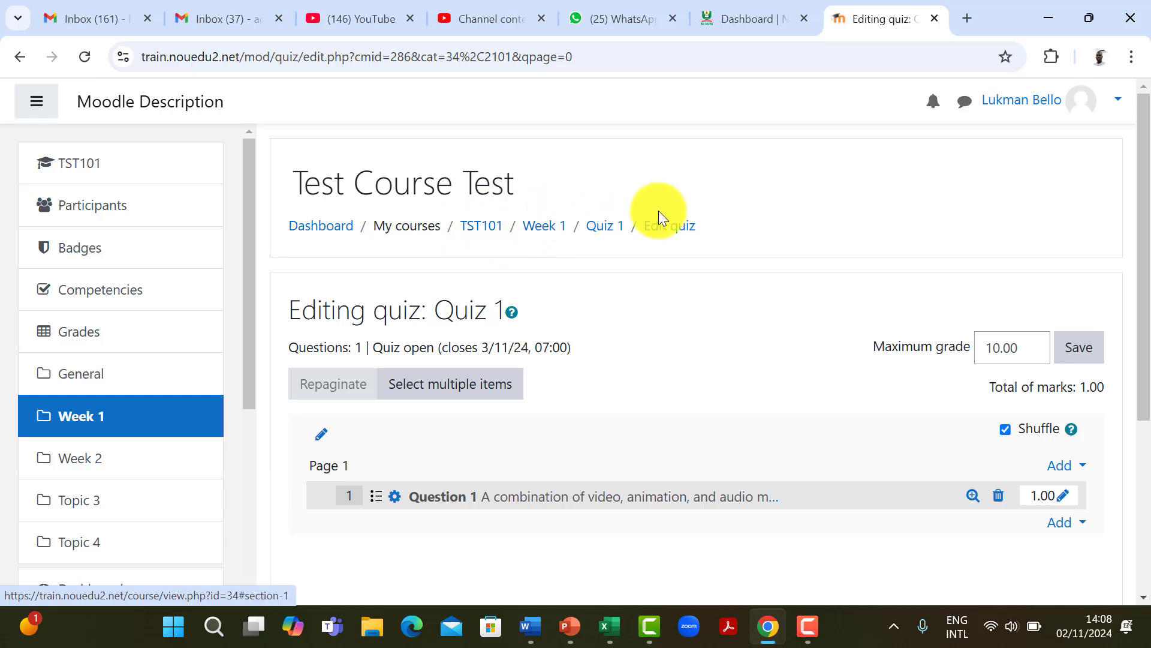
Step: Open Quiz 1 from the TST101 course page and start a preview attempt with the 30-minute time limit
left_click(474, 228)
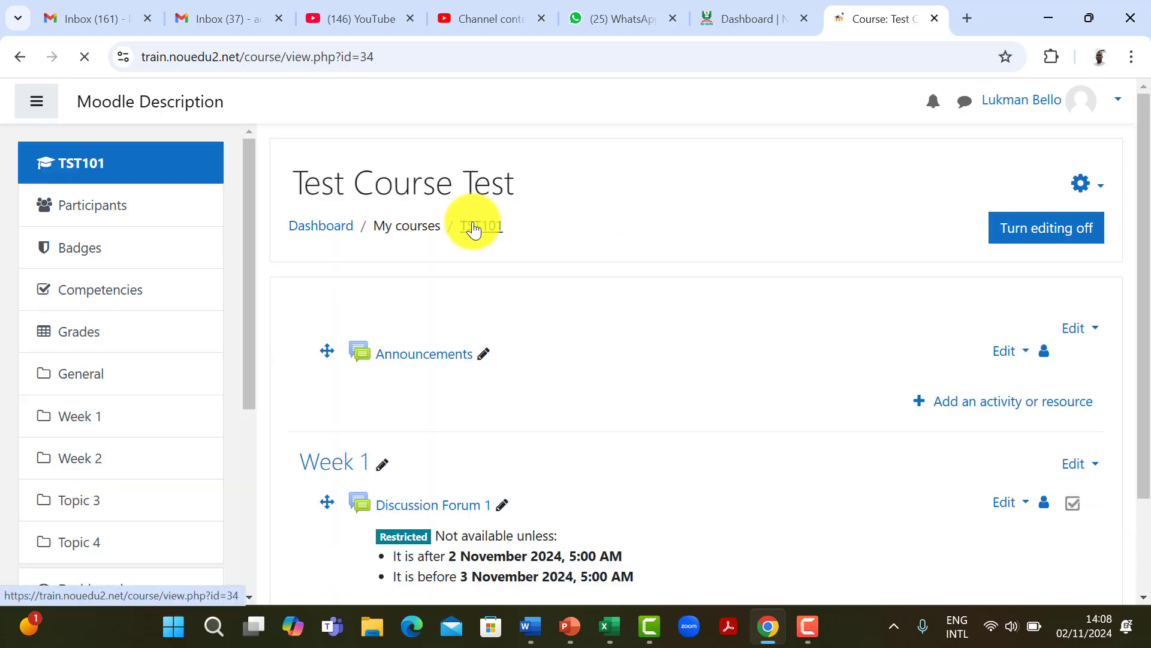
scroll(1143, 249, "down", 1)
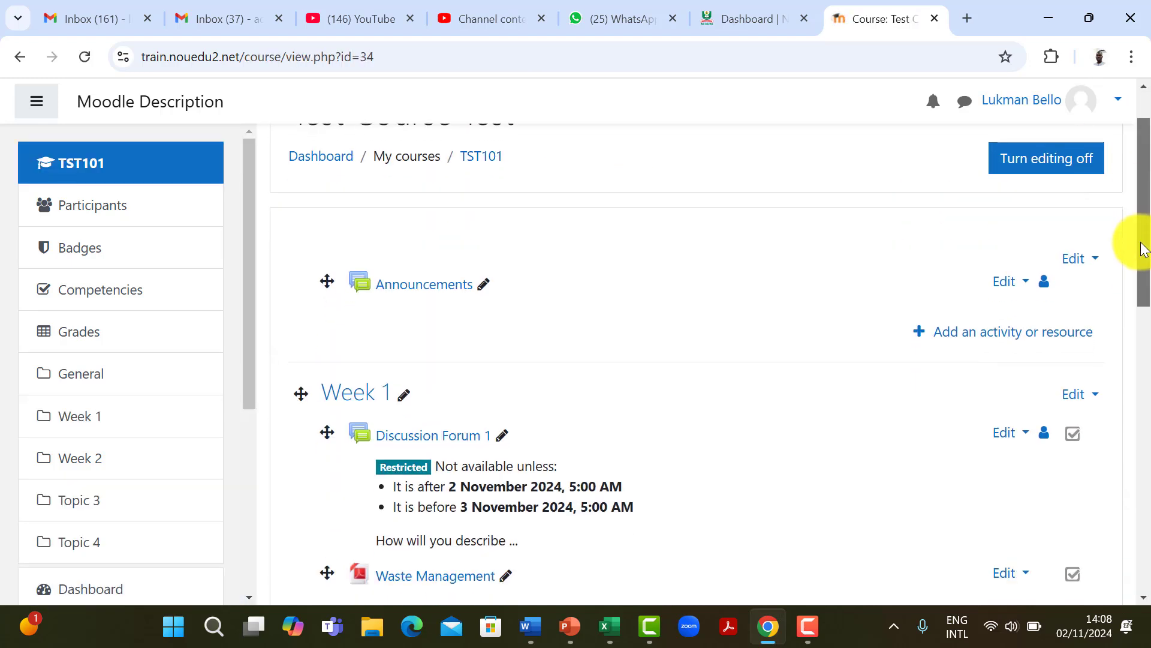
left_click_drag(1143, 249, 1140, 380)
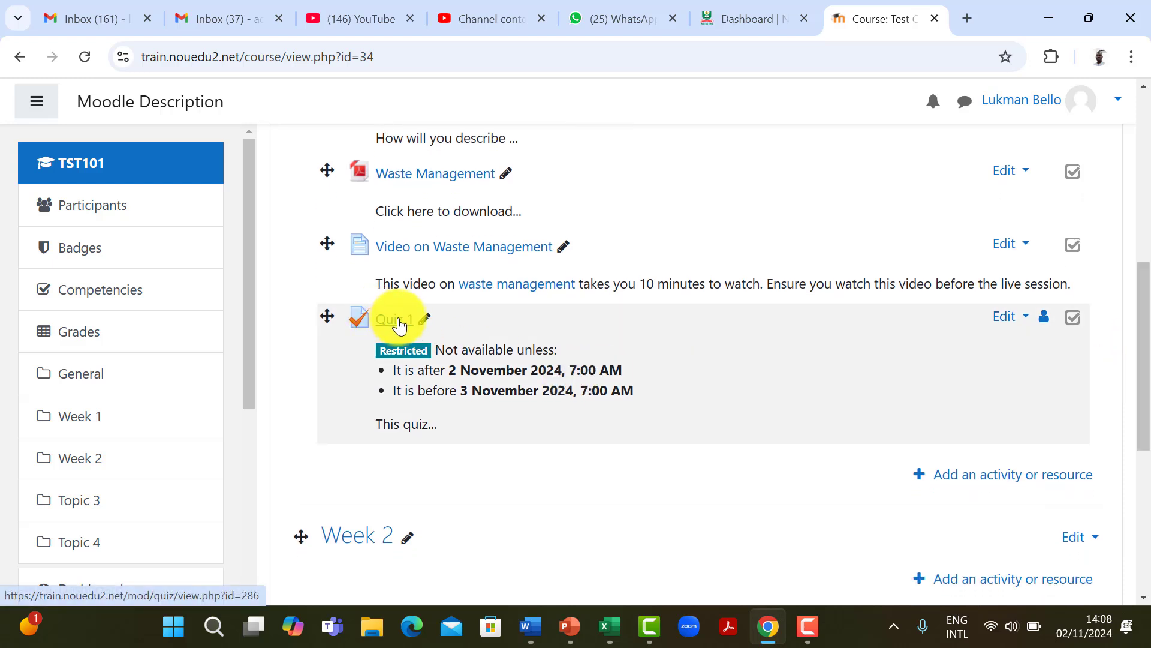
left_click(399, 325)
left_click_drag(1142, 270, 1139, 374)
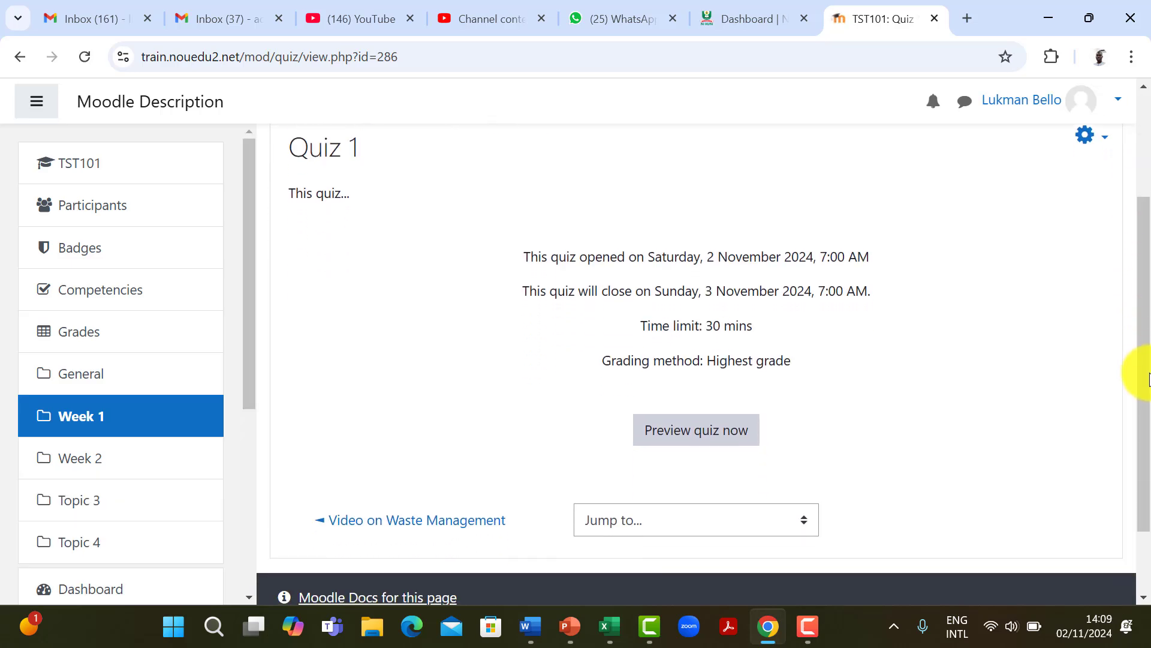
left_click(684, 433)
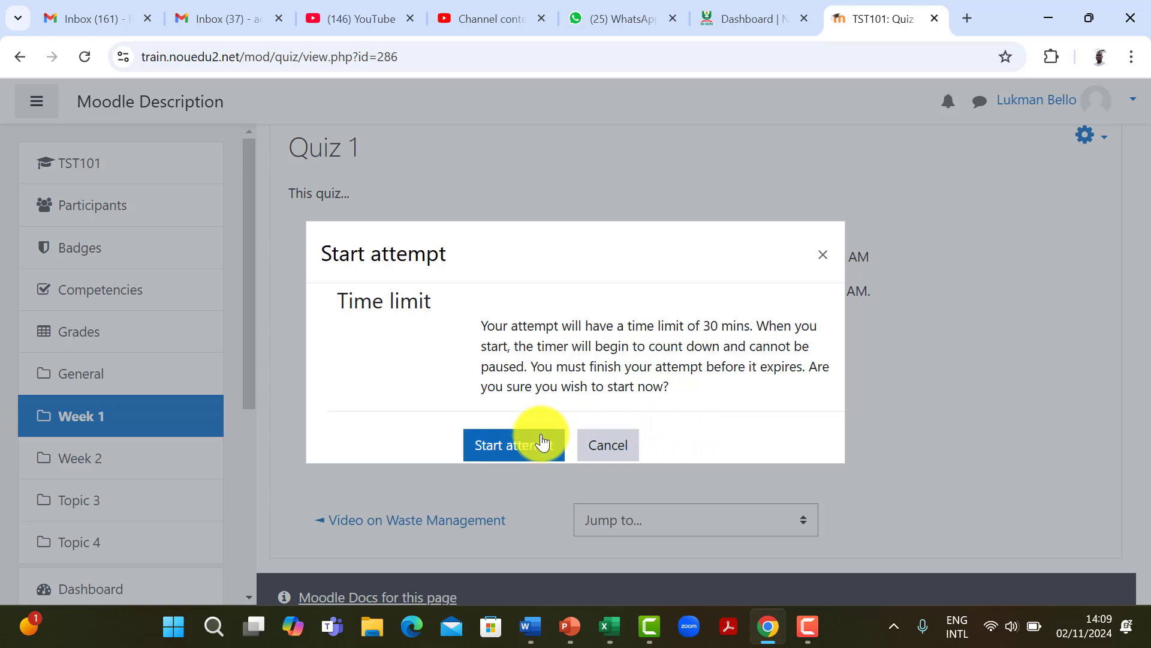
left_click(502, 451)
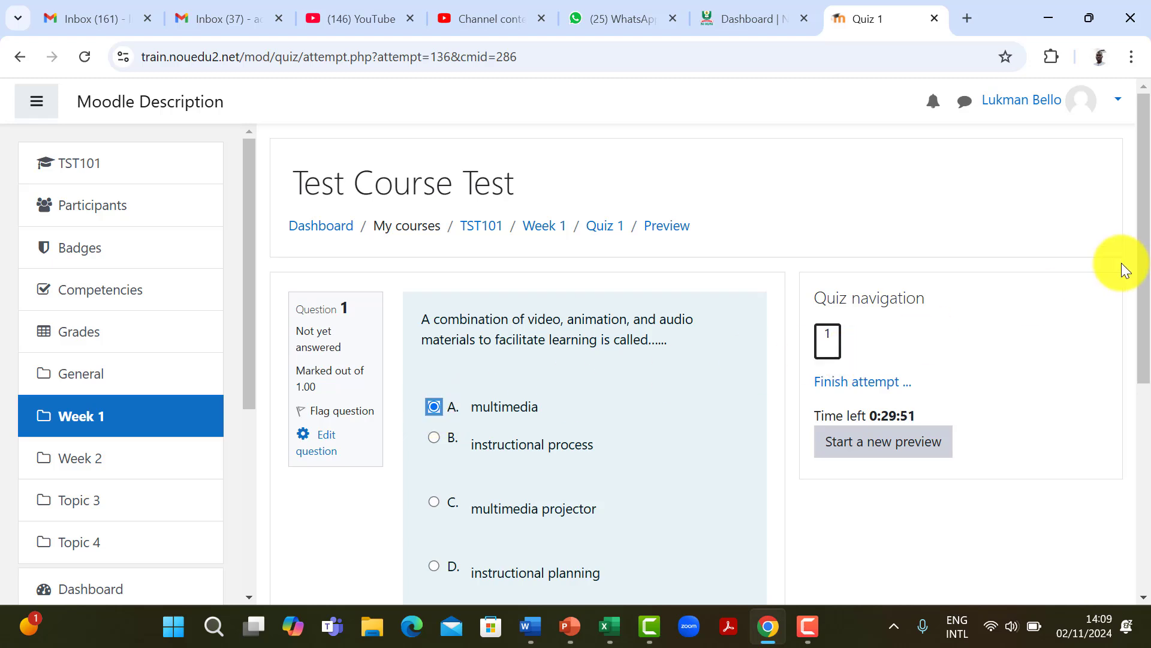
Step: Submit the preview attempt with "multimedia" as the answer to Question 1 and review the grade and feedback
left_click_drag(1145, 245, 1133, 380)
left_click(690, 469)
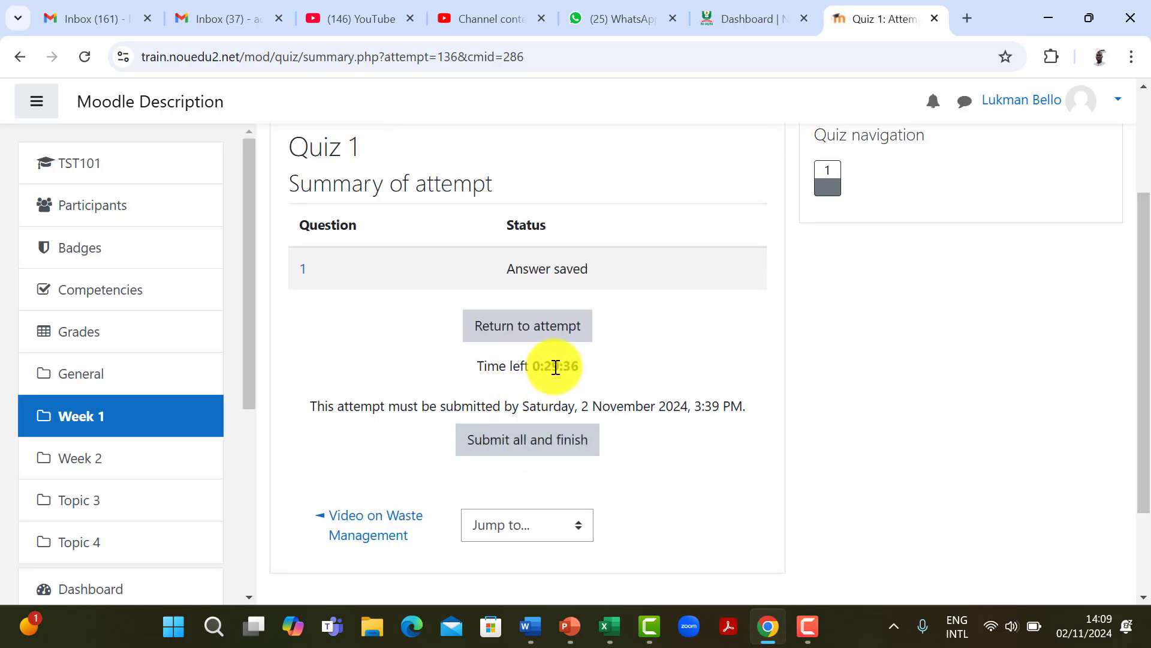
left_click(511, 451)
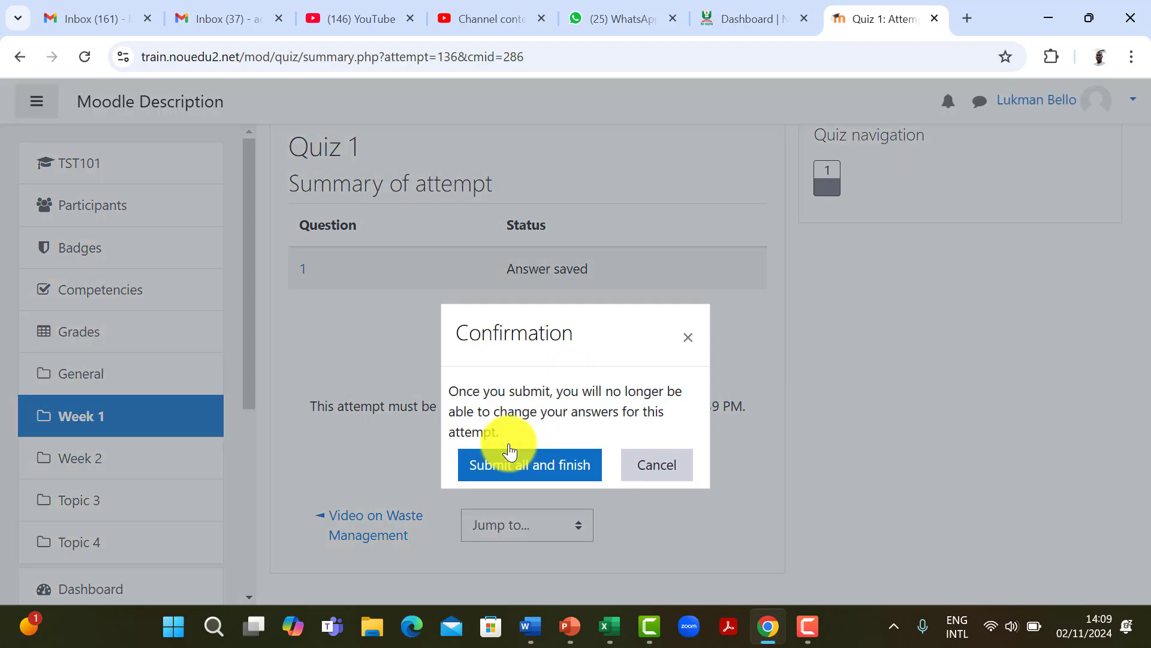
left_click(512, 456)
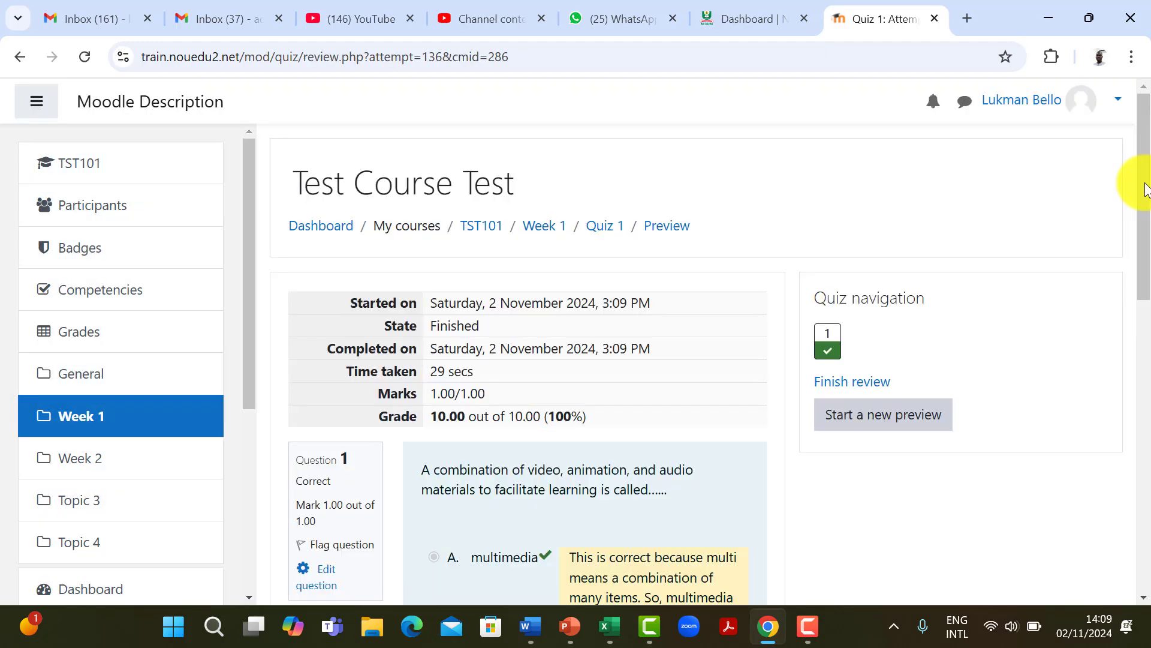
left_click_drag(1146, 189, 1148, 307)
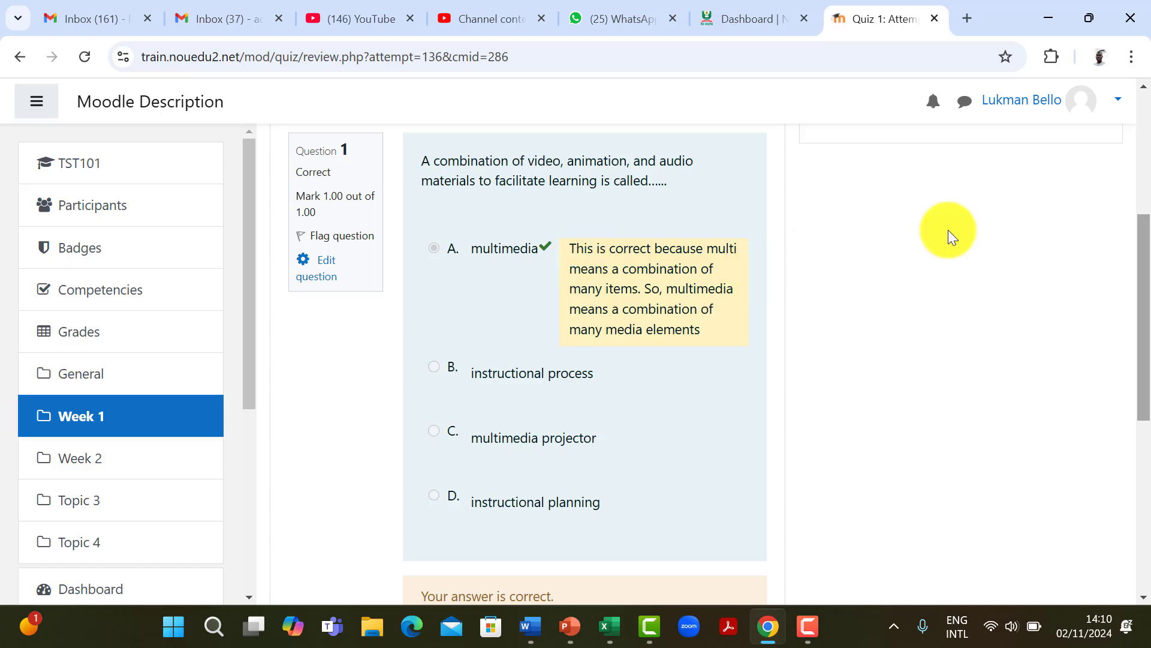
left_click_drag(1145, 243, 1146, 330)
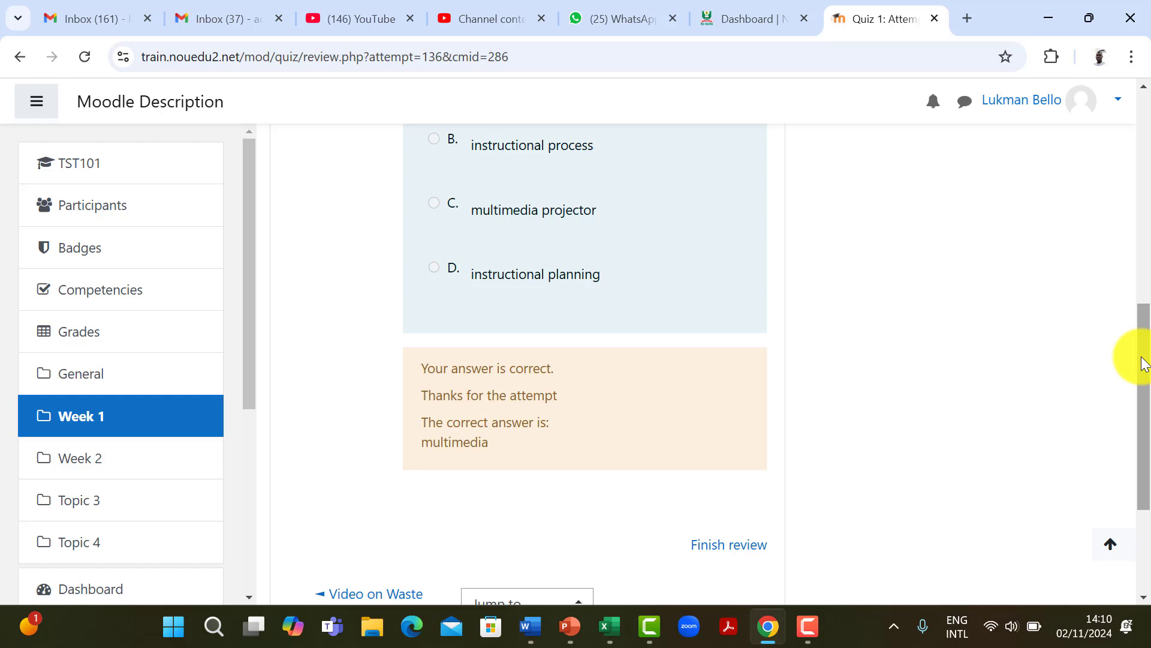
left_click_drag(1144, 363, 1134, 264)
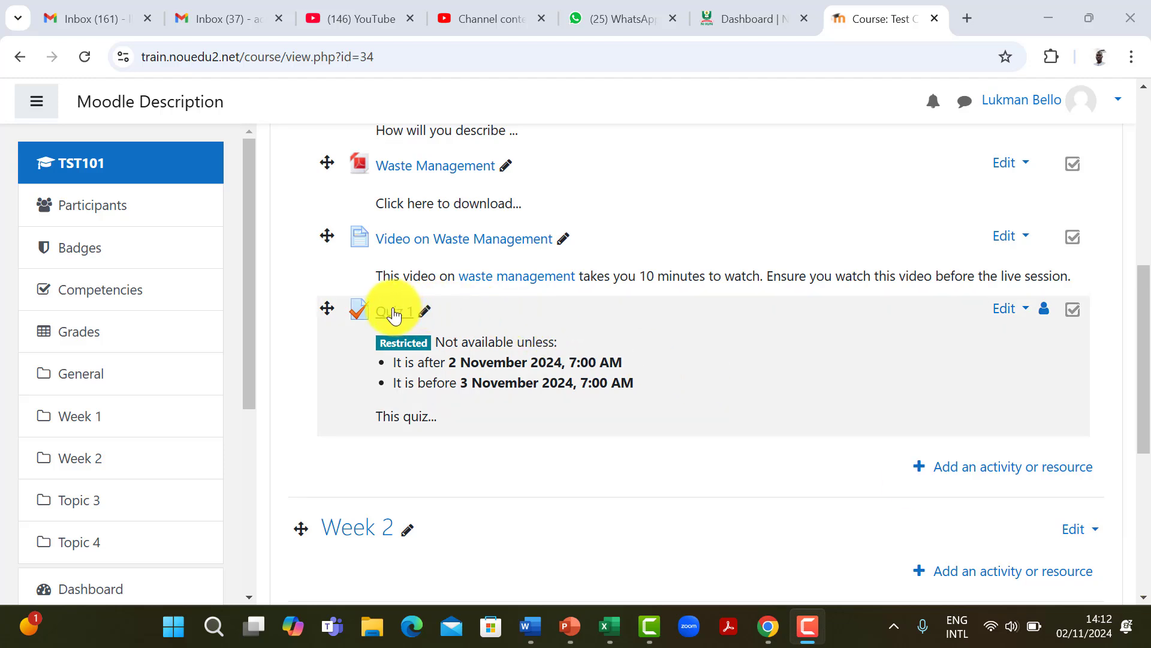
Step: Reopen Quiz 1 from the course page and go to its question editing page
left_click(394, 313)
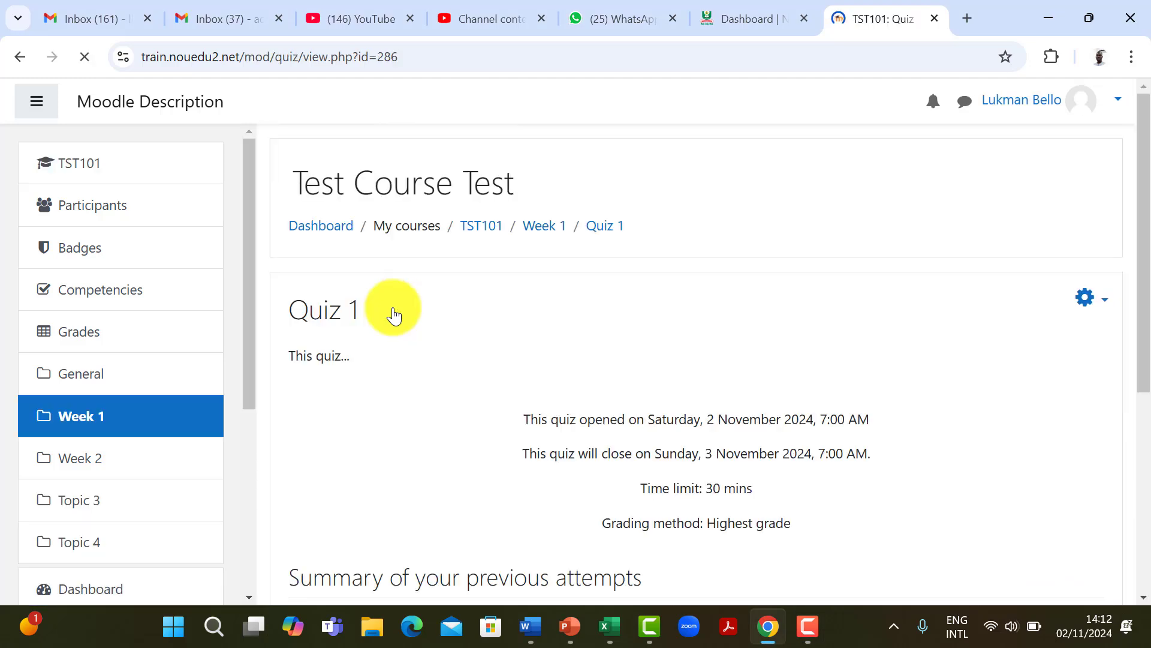
left_click(1105, 305)
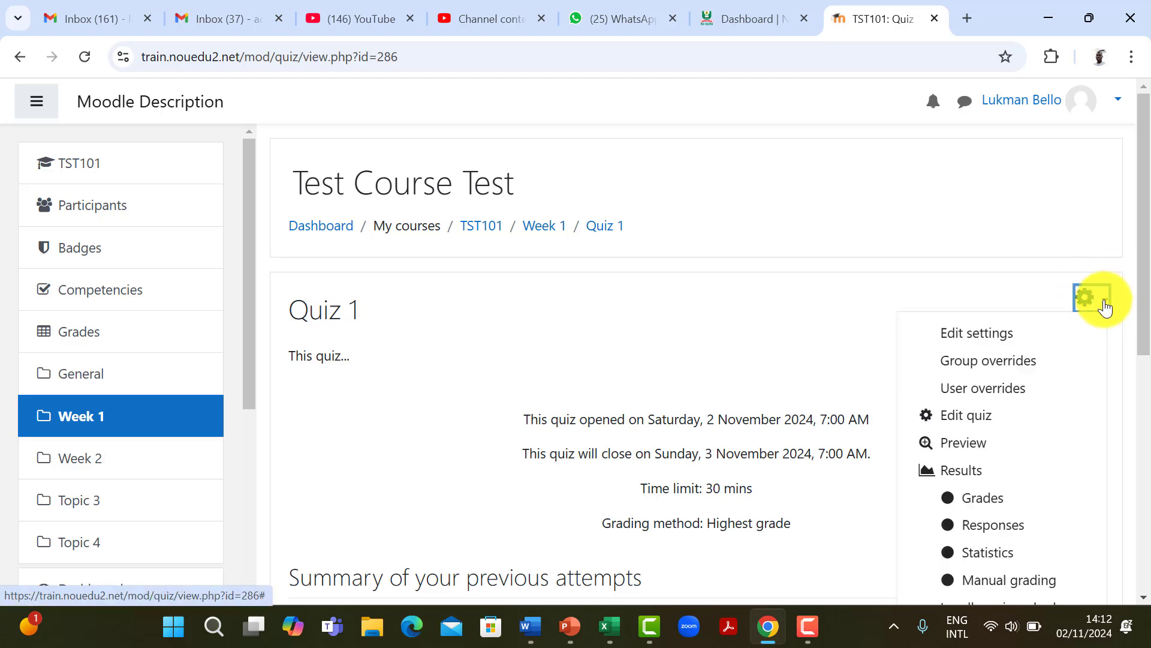
left_click(976, 414)
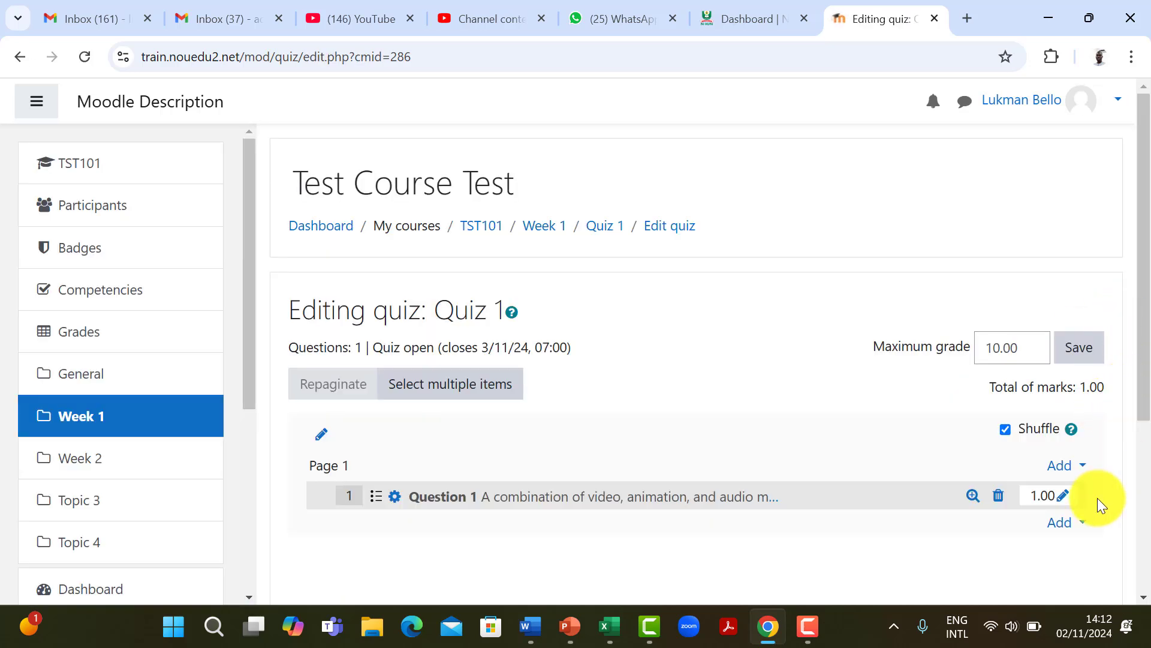
Step: Add a new question of type Essay to the quiz after Question 1
left_click(1073, 521)
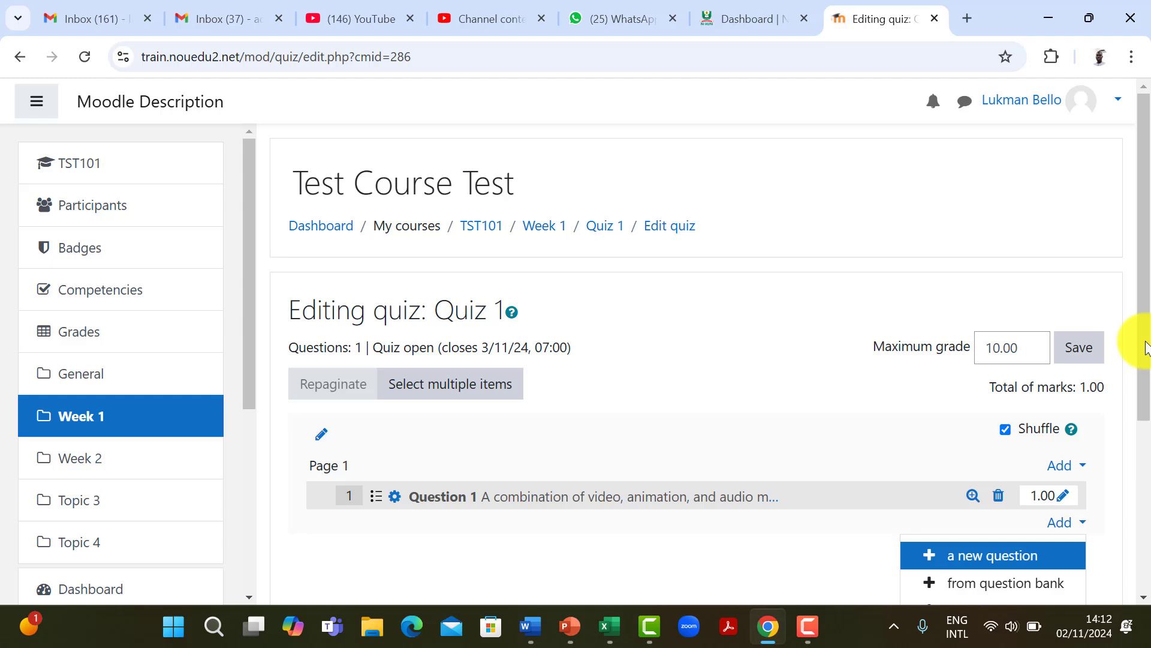
left_click_drag(1145, 346, 1141, 426)
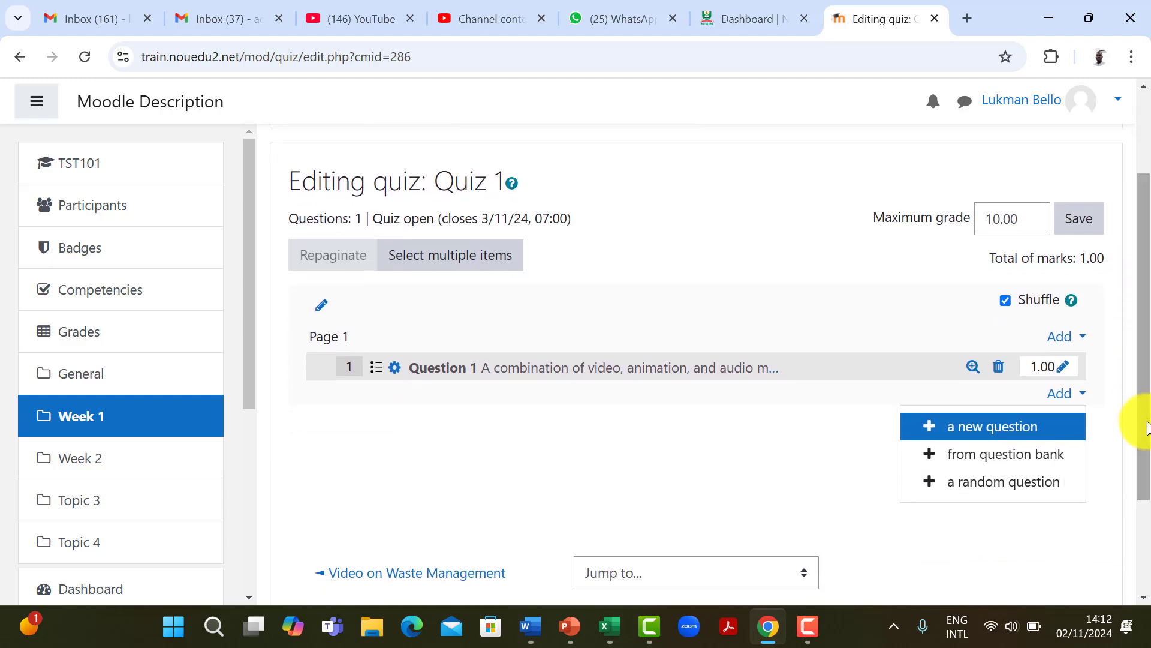
left_click(985, 443)
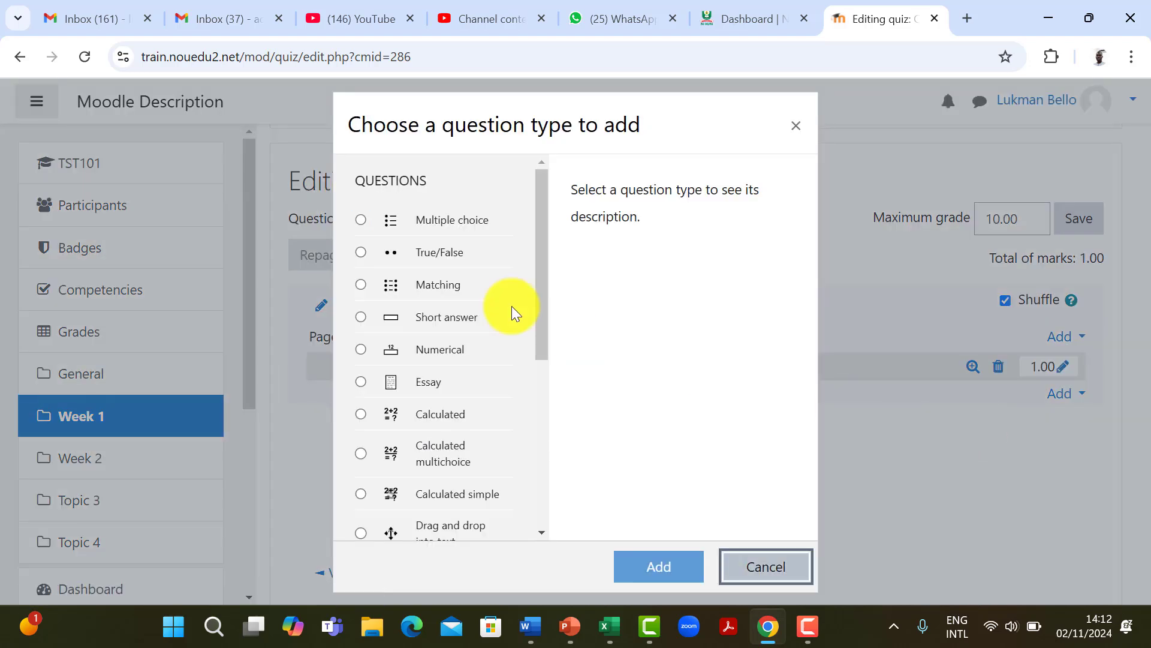
left_click(360, 382)
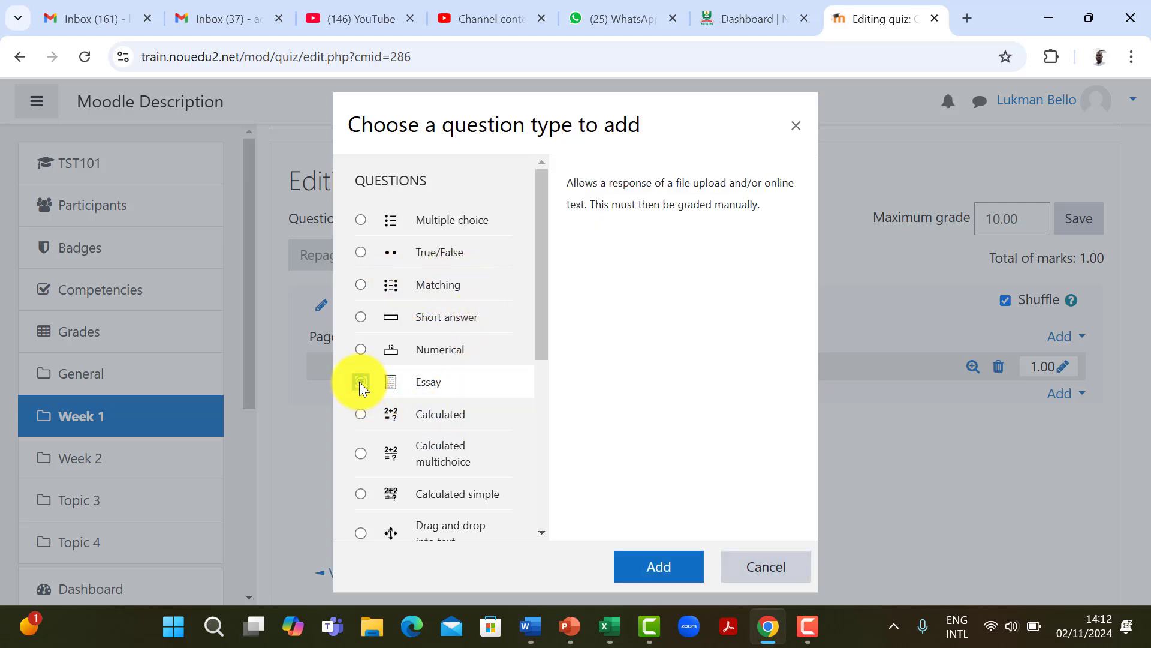
left_click(665, 565)
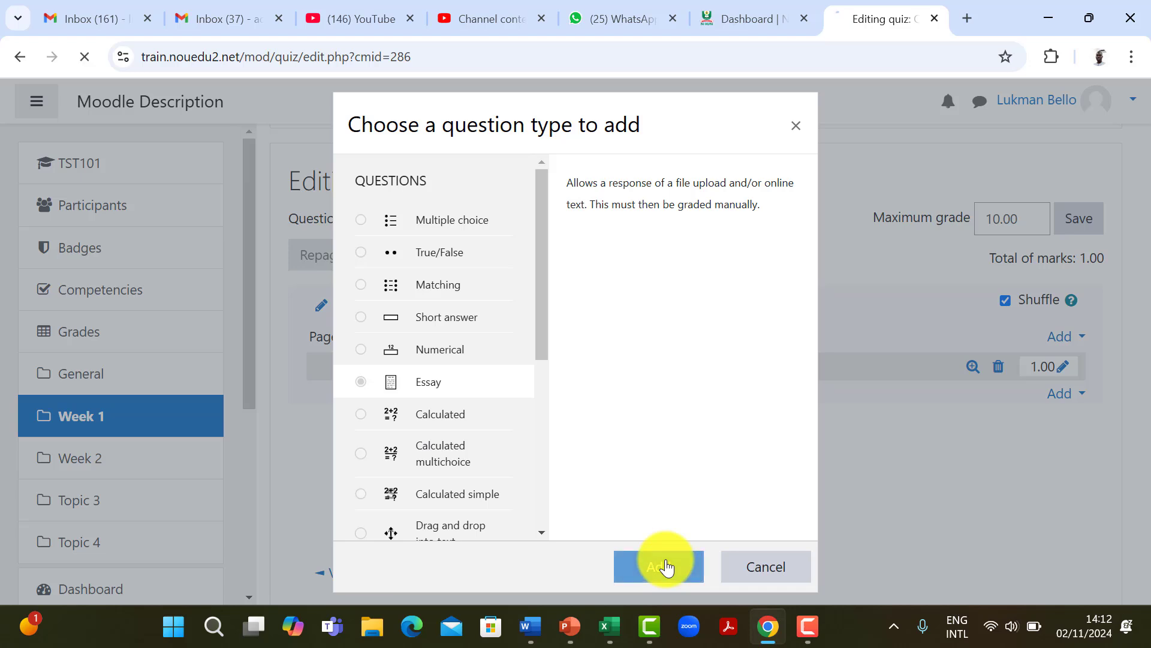
Step: Name the essay question "Question 2", keeping the category Default for TST101
scroll(663, 561, "down", 3)
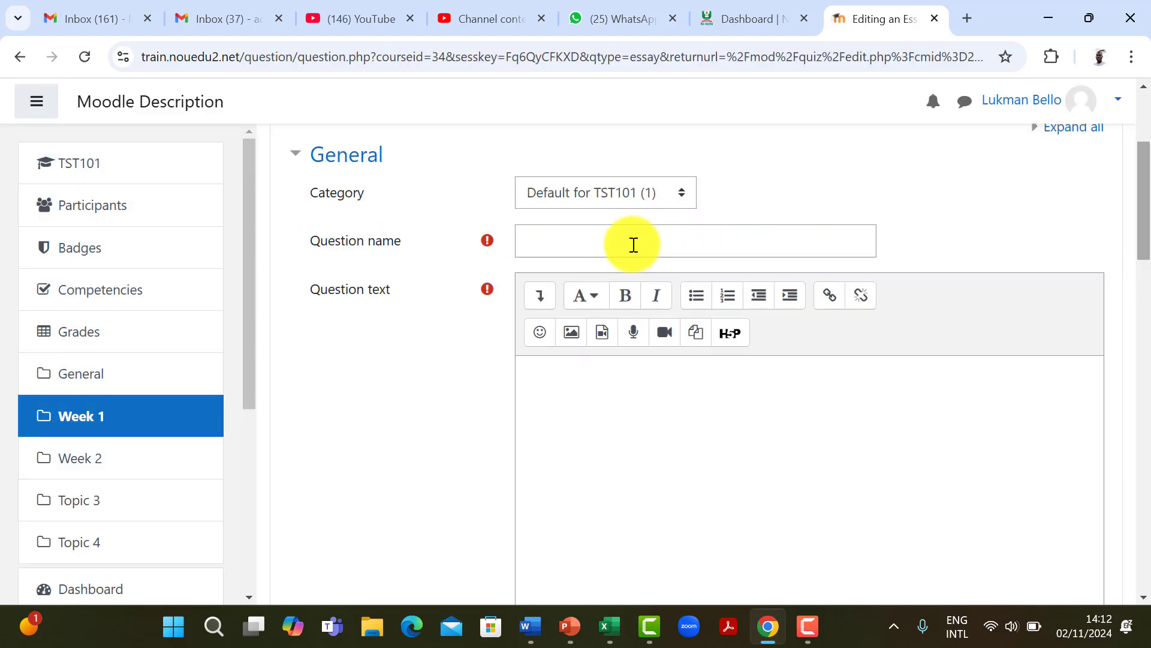
left_click(634, 244)
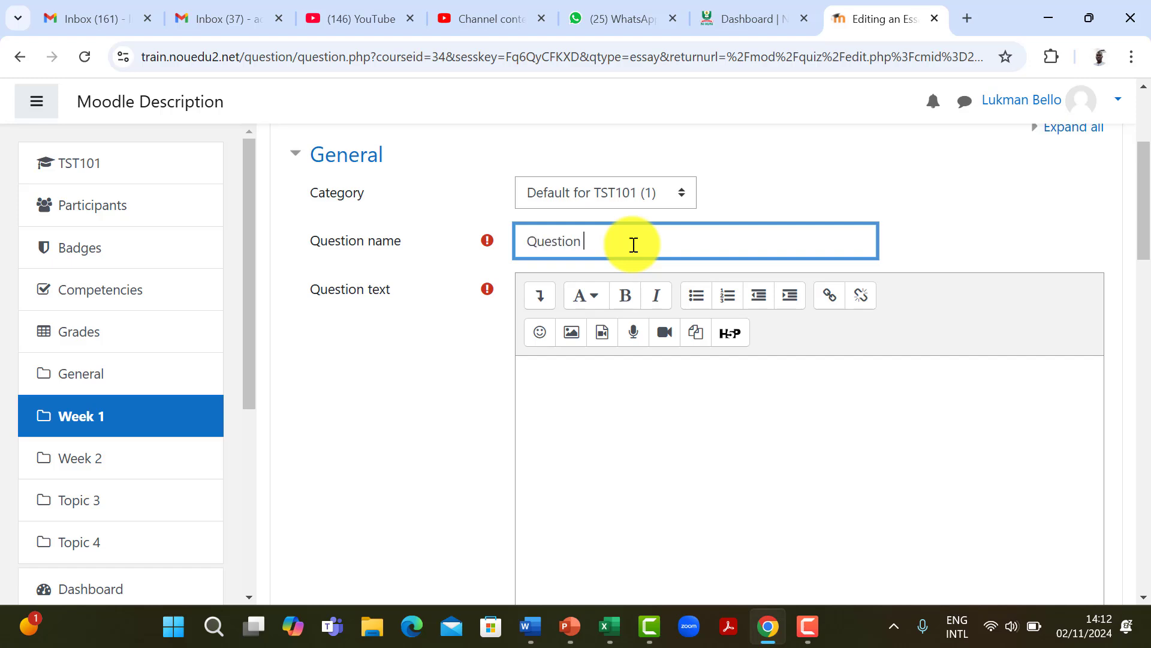
scroll(472, 401, "down", 5)
scroll(471, 402, "up", 4)
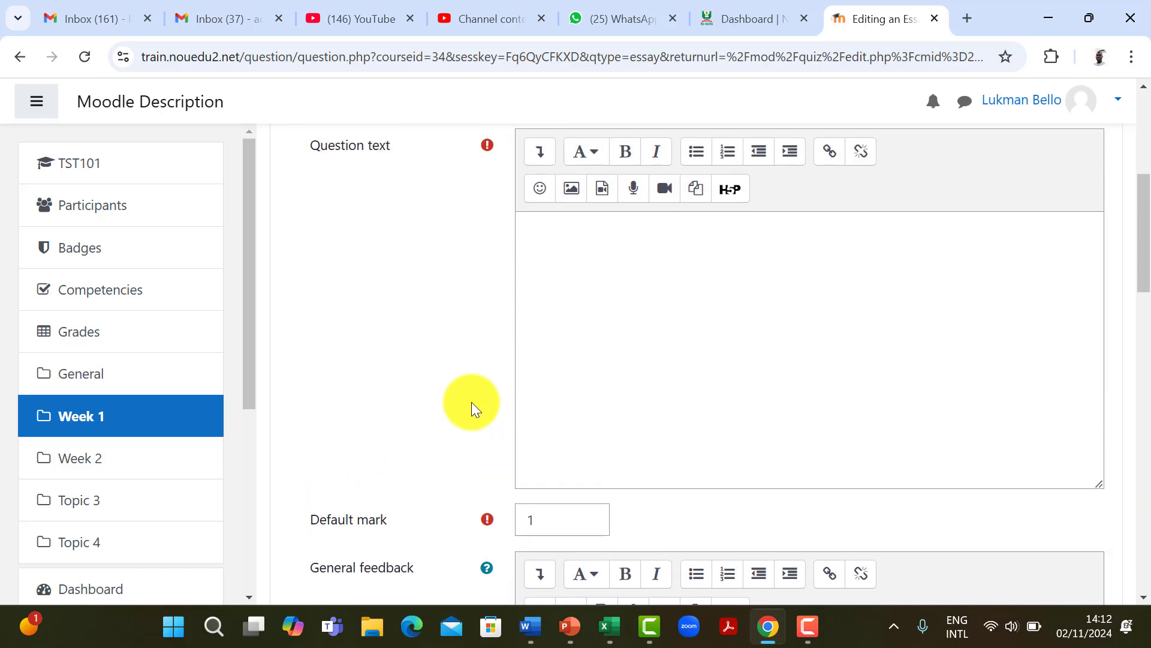
scroll(471, 402, "down", 2)
scroll(472, 401, "up", 2)
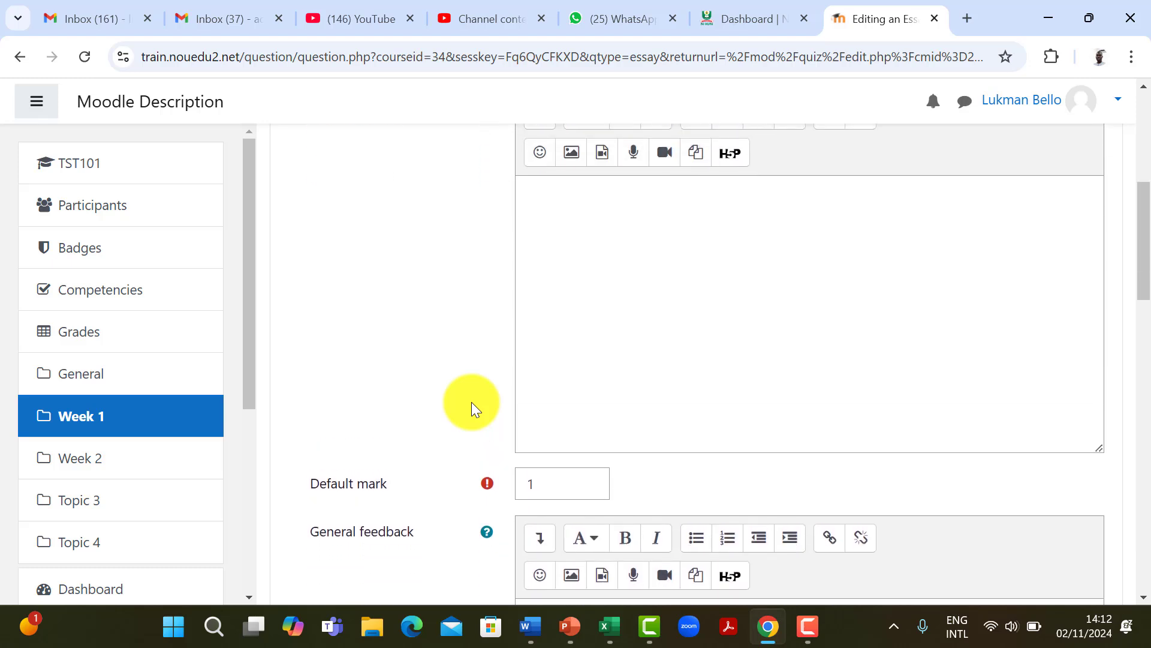
scroll(471, 408, "down", 1)
scroll(471, 407, "up", 2)
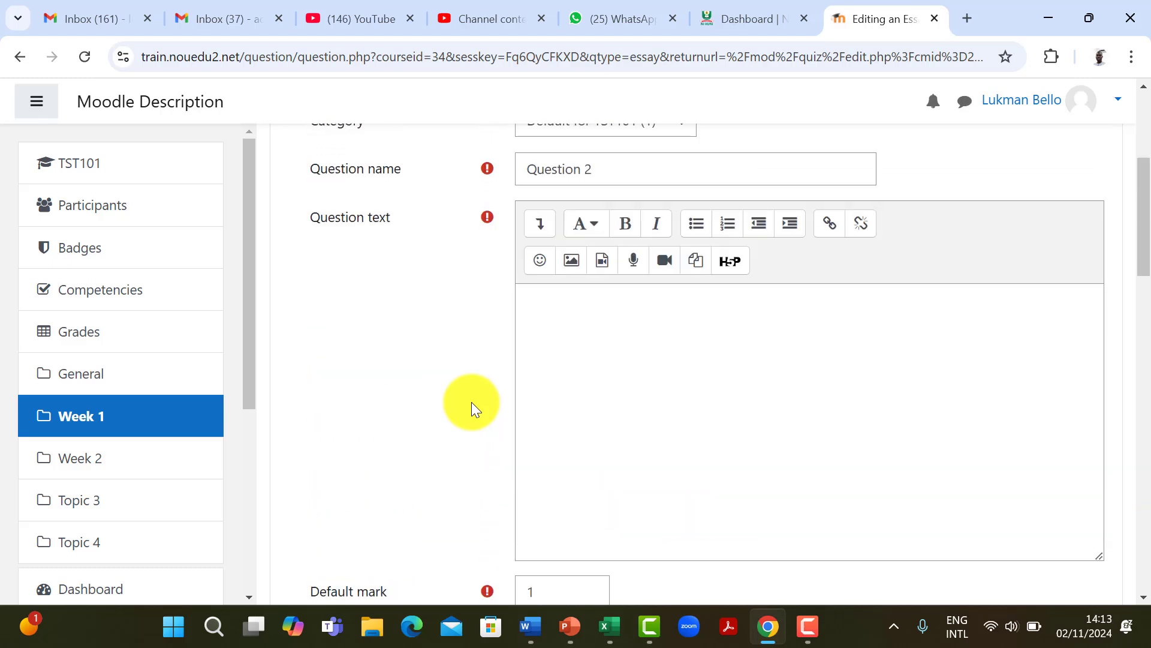
Step: Switch to Document1 in Word and copy the first essay question's text, from "Multimedia involves integrating" through "(25 marks)"
left_click(579, 372)
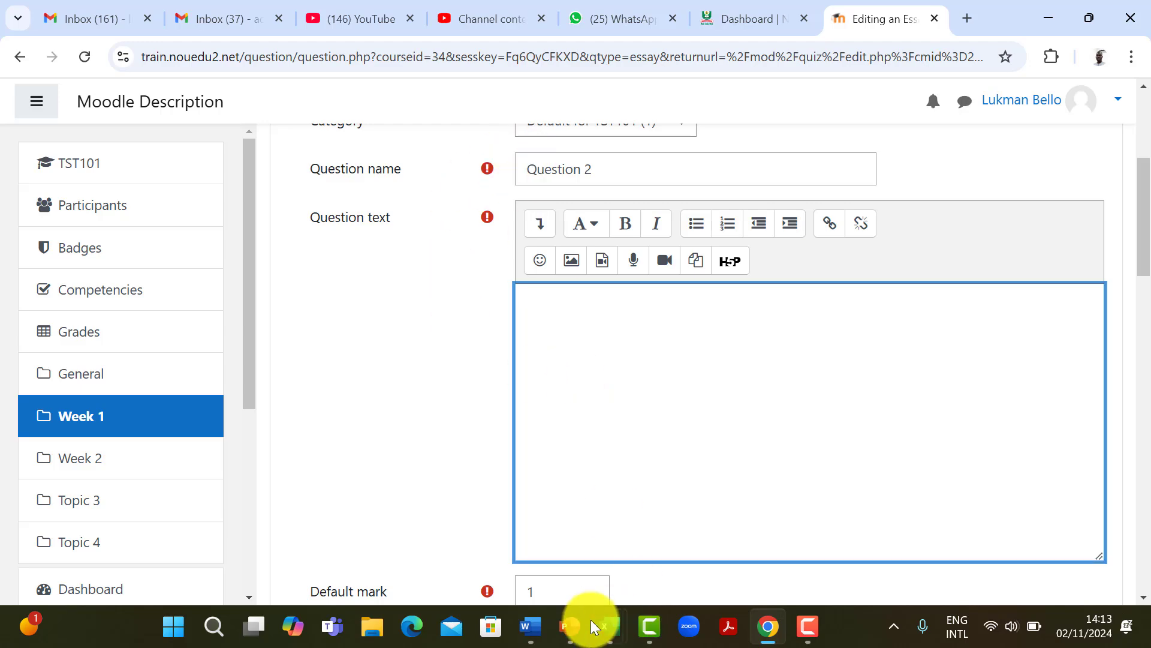
mouse_move(538, 628)
left_click(599, 555)
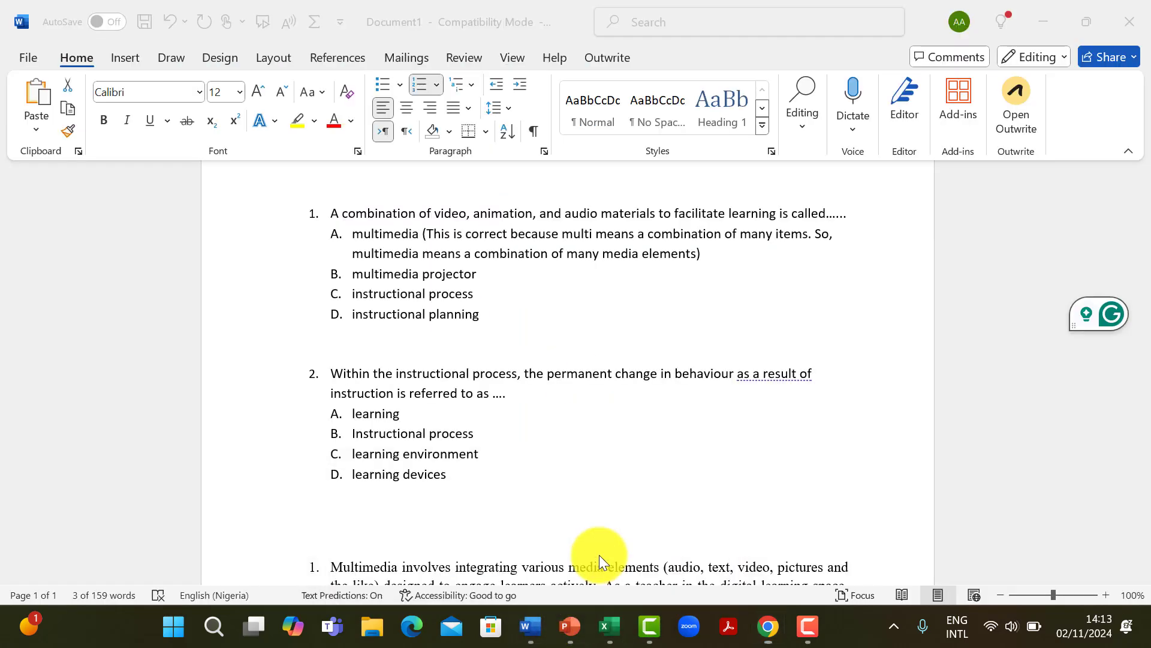
left_click(535, 546)
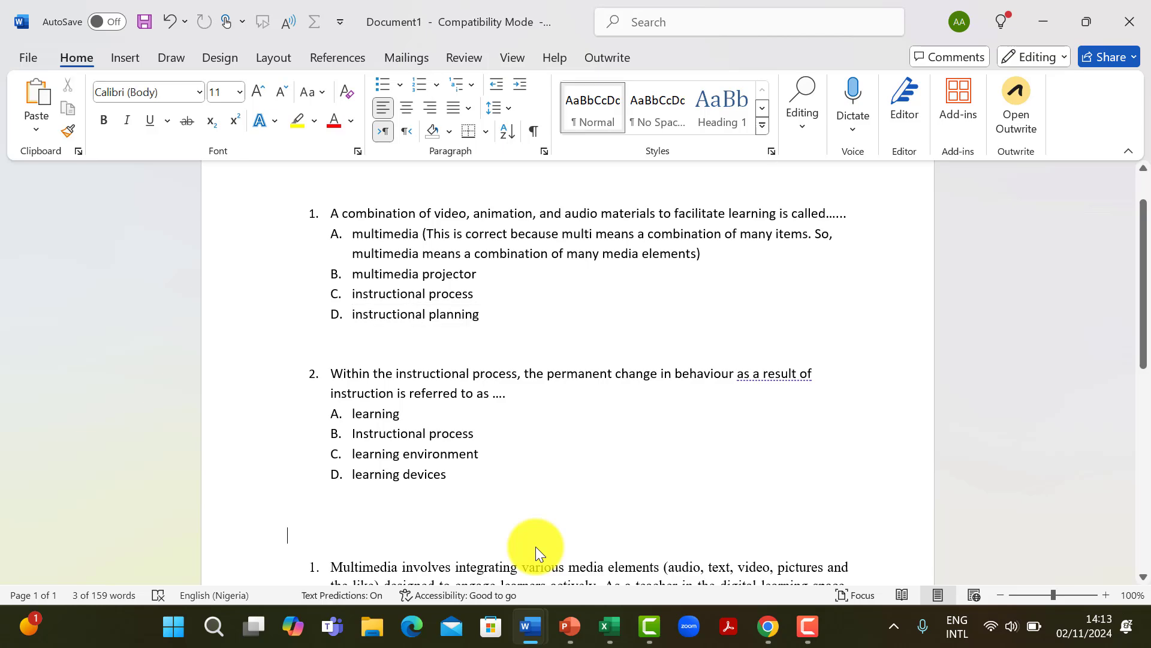
key("Down")
key("Down")
key("Down")
key("Down")
key("Down")
key("Down")
key("Down")
key("Down")
key("Down")
key("Down")
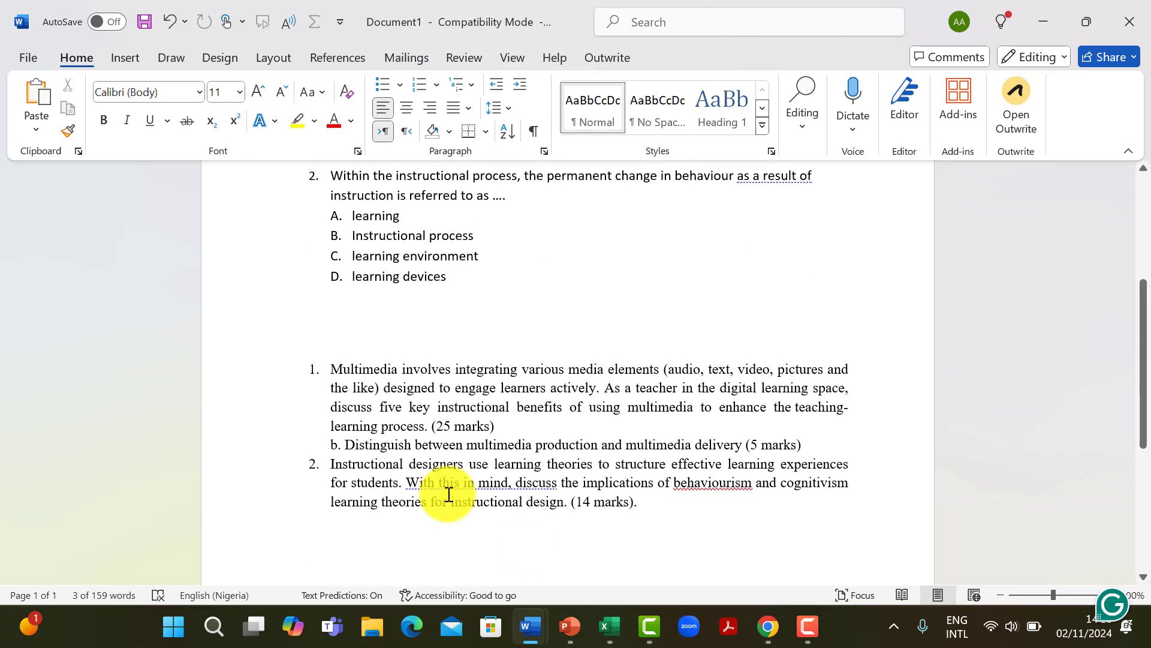
left_click(331, 374)
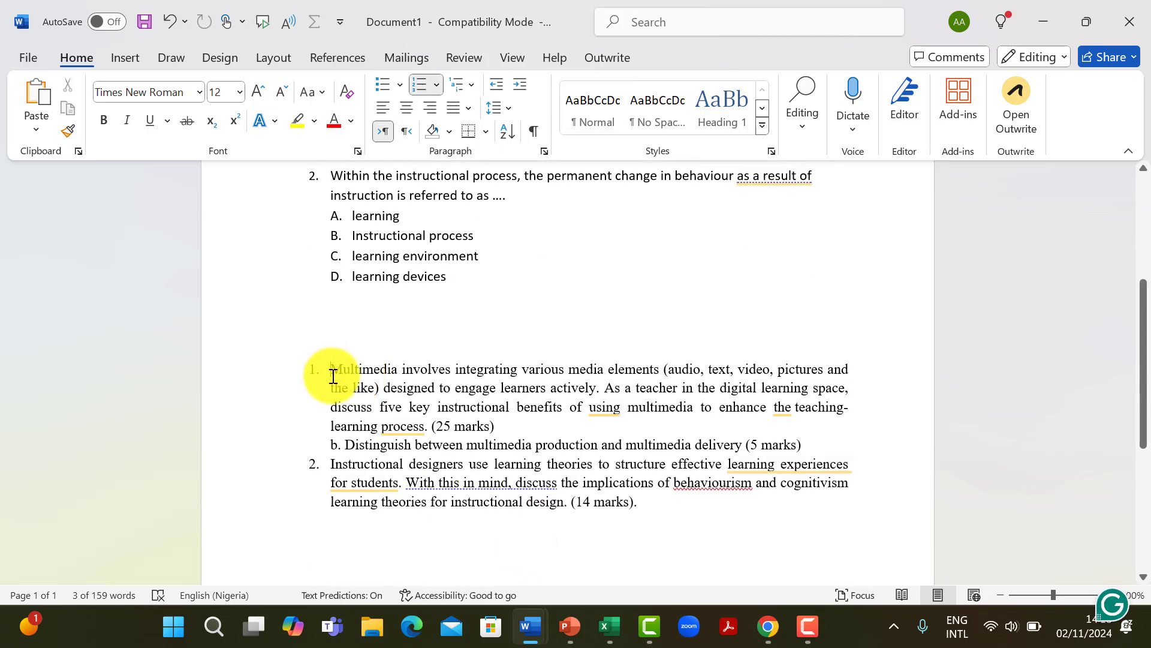
left_click_drag(334, 376, 506, 423)
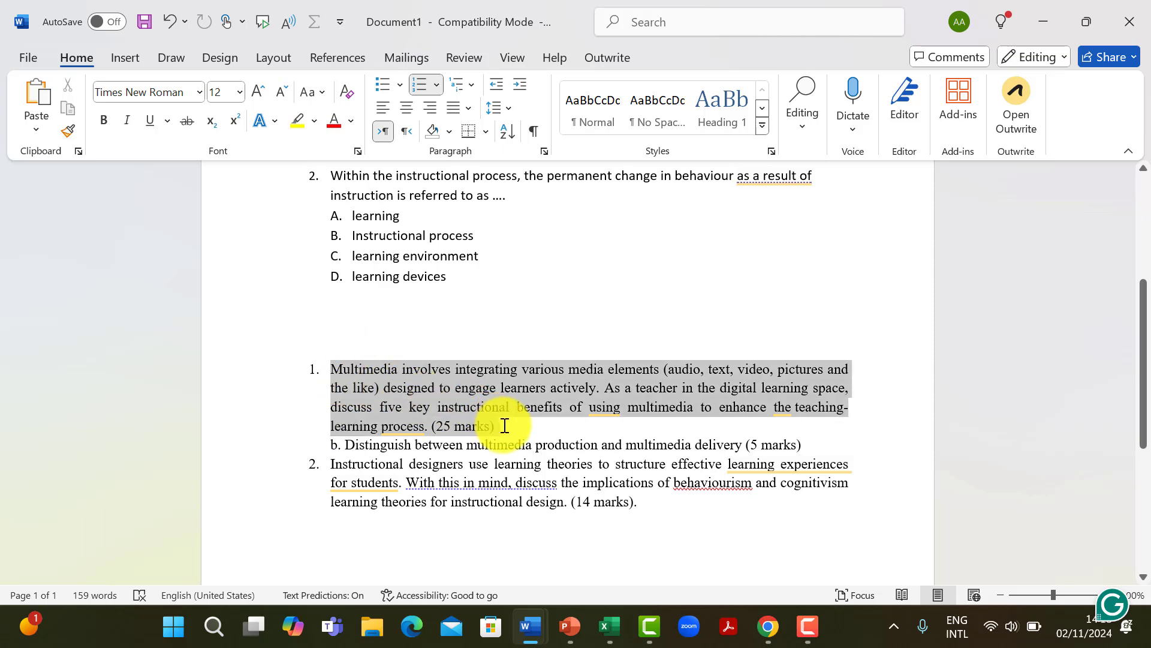
right_click(435, 396)
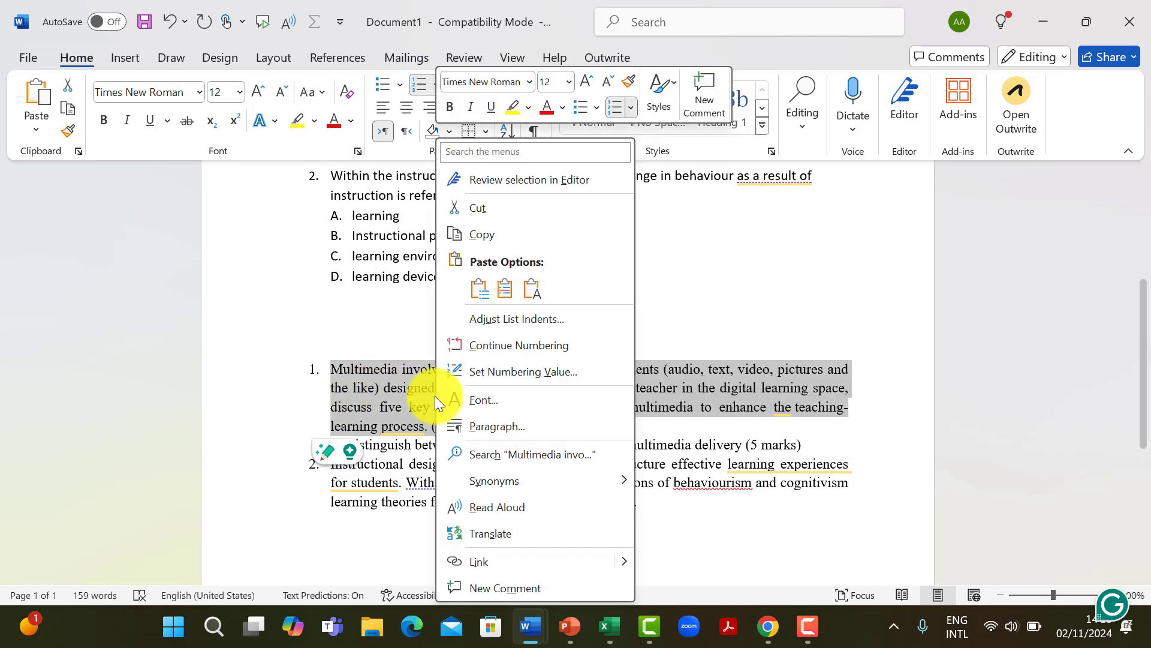
left_click(489, 234)
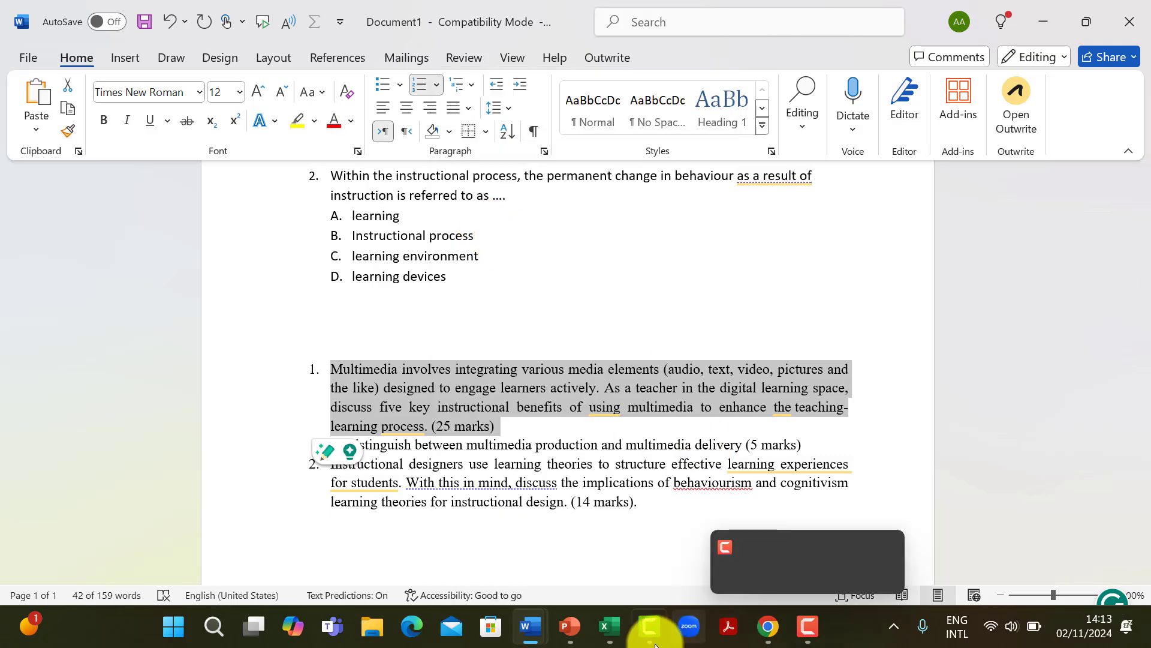
Step: Return to Moodle in Chrome and paste the copied multimedia essay question as the question text of Question 2
mouse_move(617, 639)
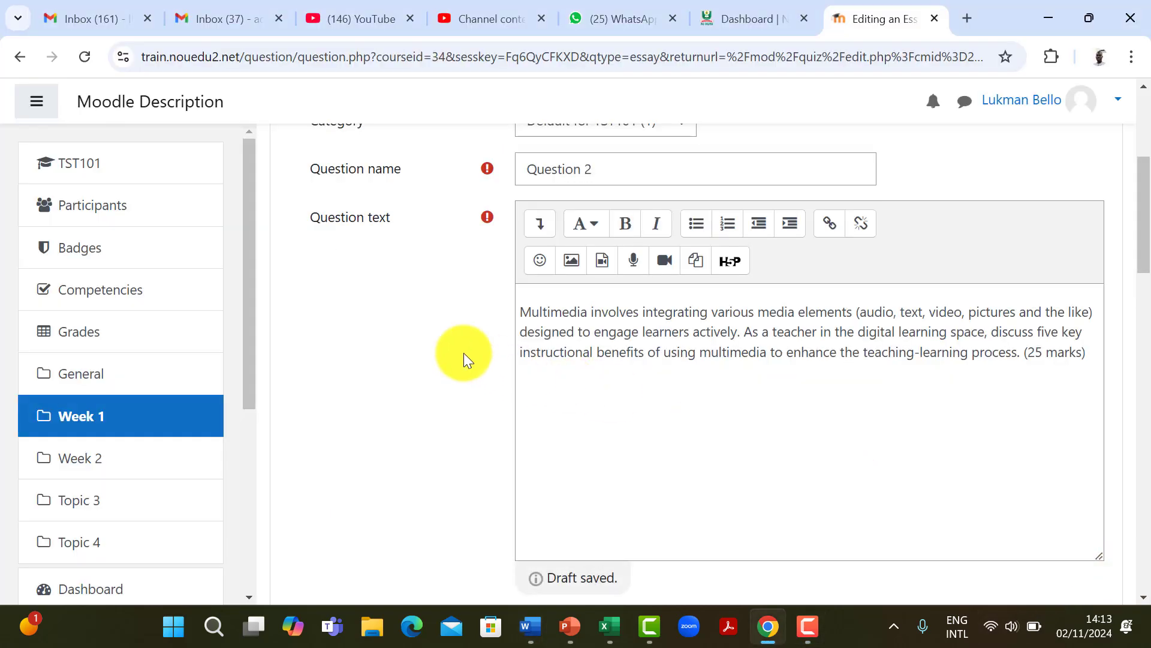
scroll(466, 359, "down", 1)
scroll(463, 353, "down", 2)
scroll(463, 352, "up", 3)
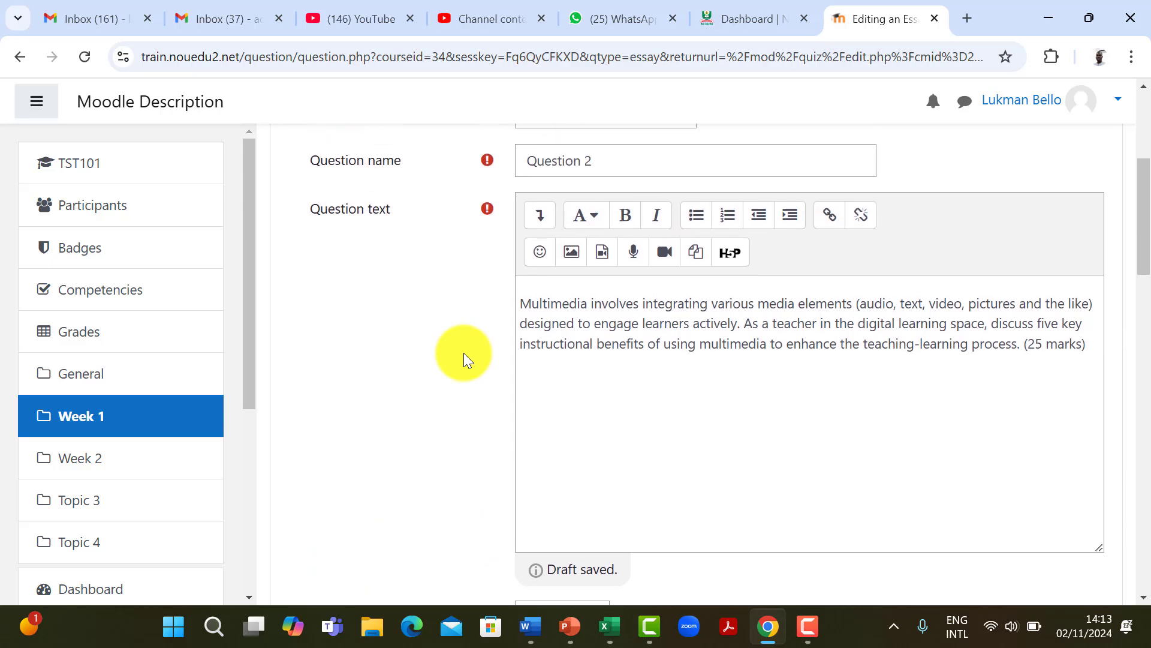
Step: In the response options of Question 2, set the input box size to 10 lines and keep Allow attachments at No
scroll(463, 352, "down", 3)
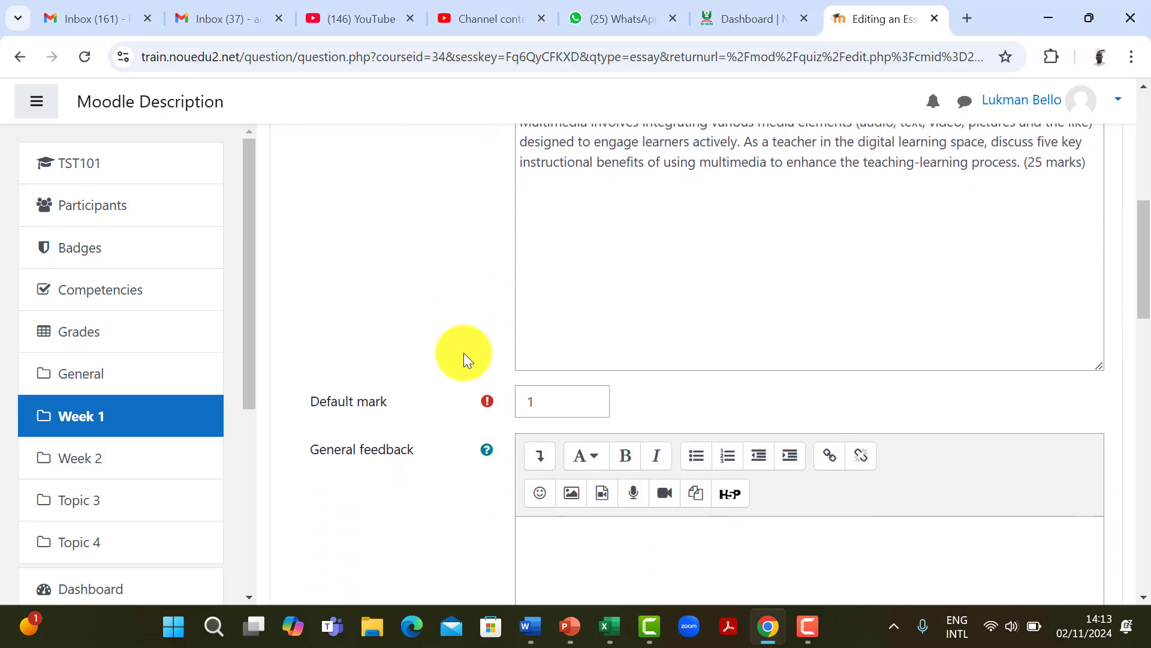
scroll(463, 353, "down", 2)
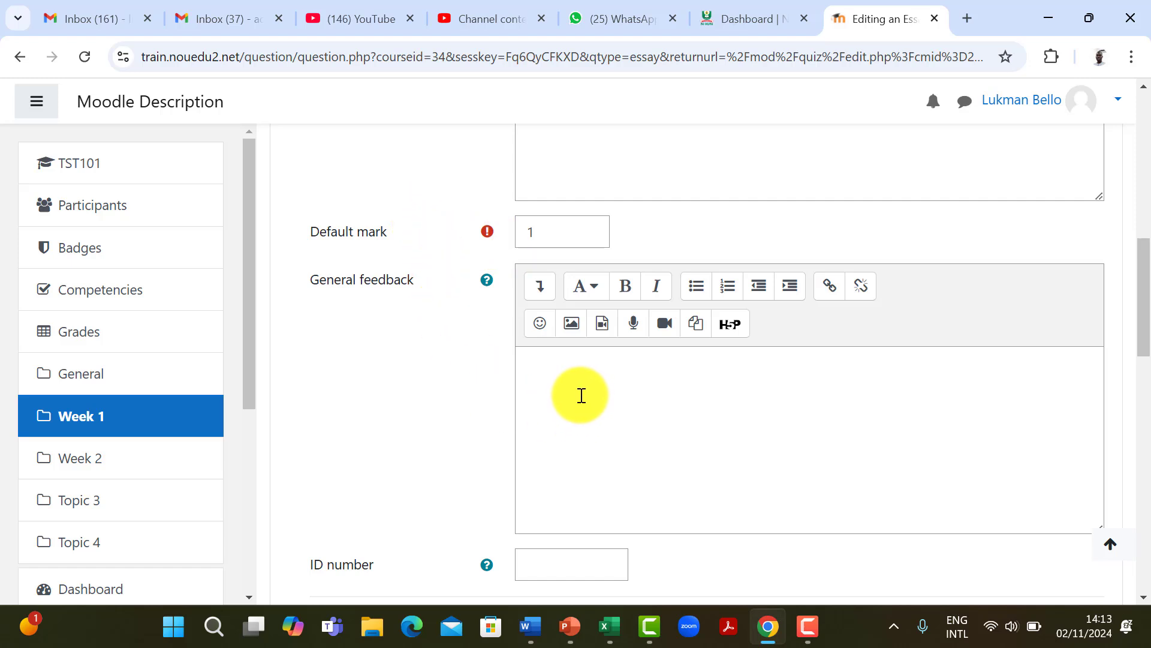
scroll(473, 386, "down", 3)
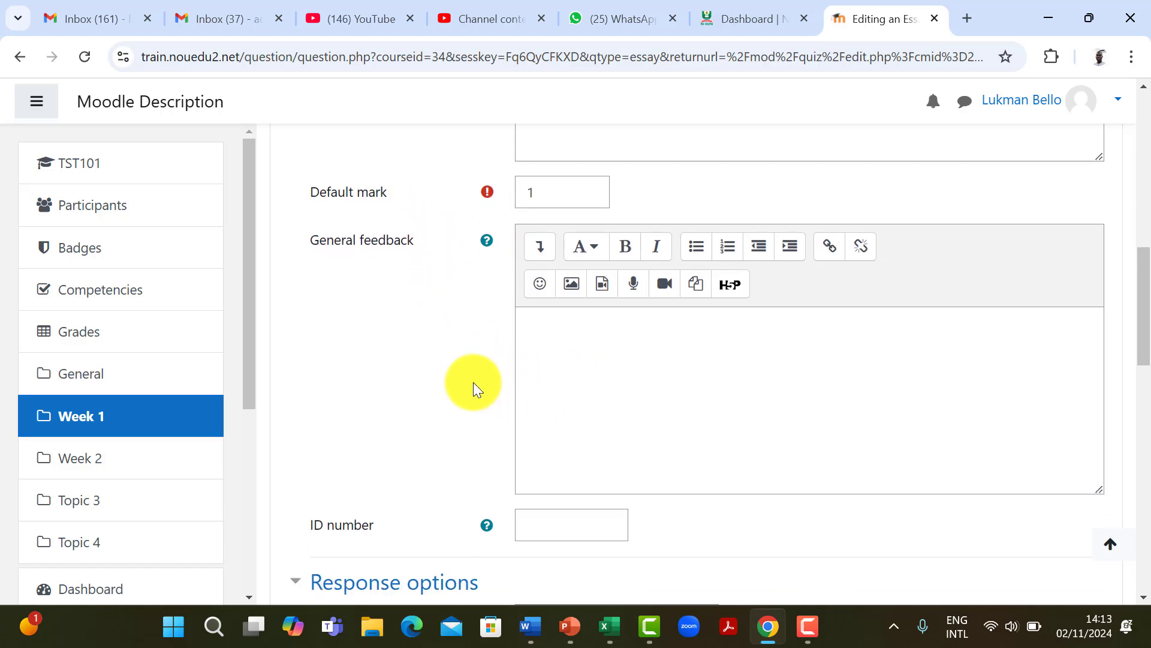
scroll(473, 382, "down", 1)
scroll(473, 383, "down", 2)
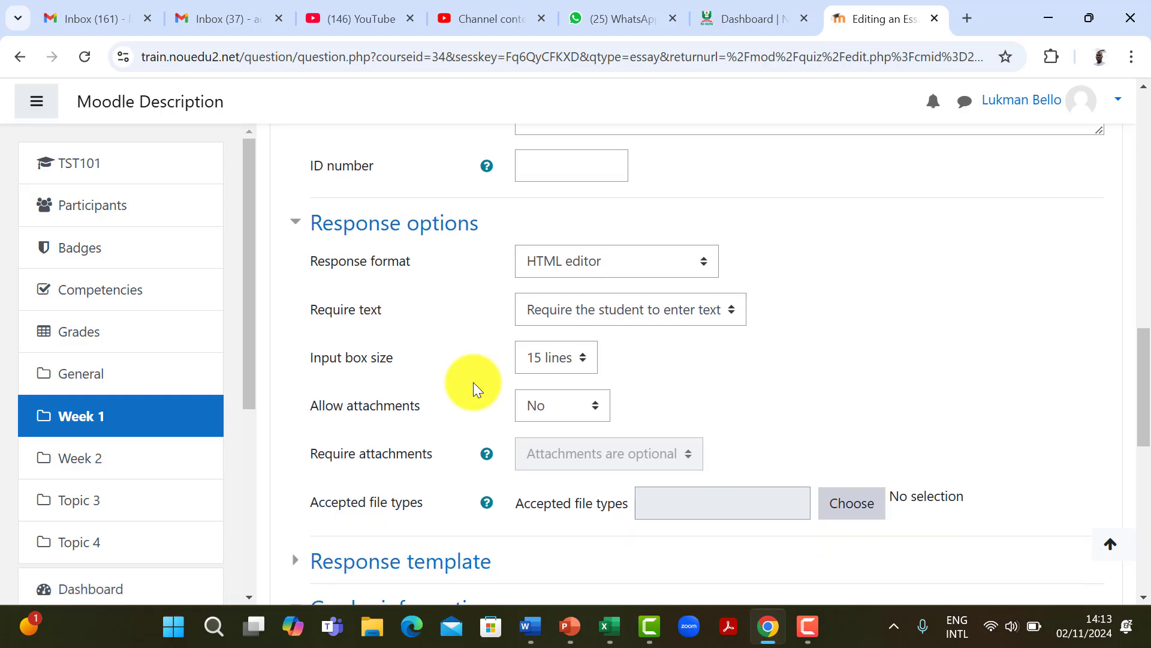
scroll(473, 382, "down", 1)
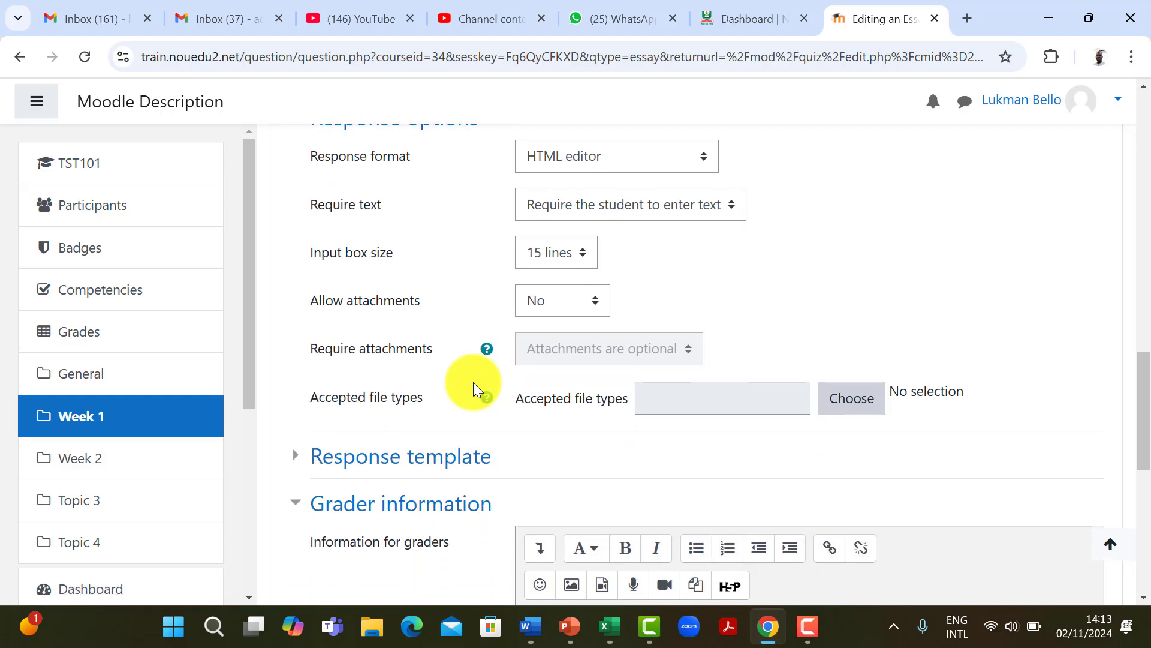
left_click(574, 262)
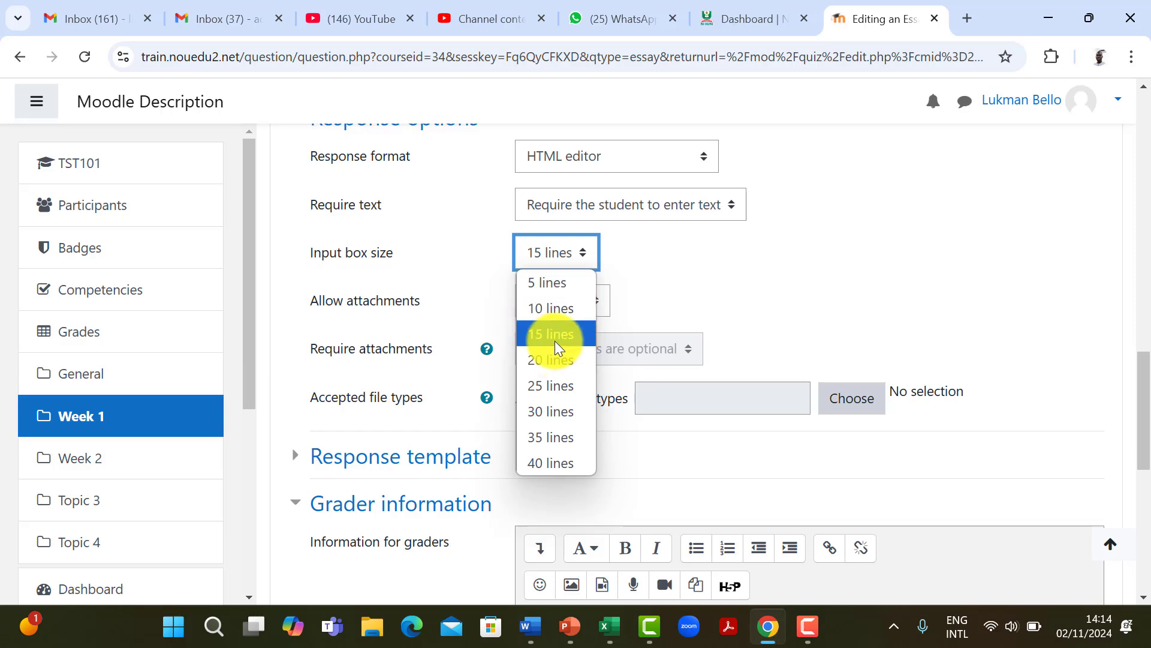
left_click(556, 308)
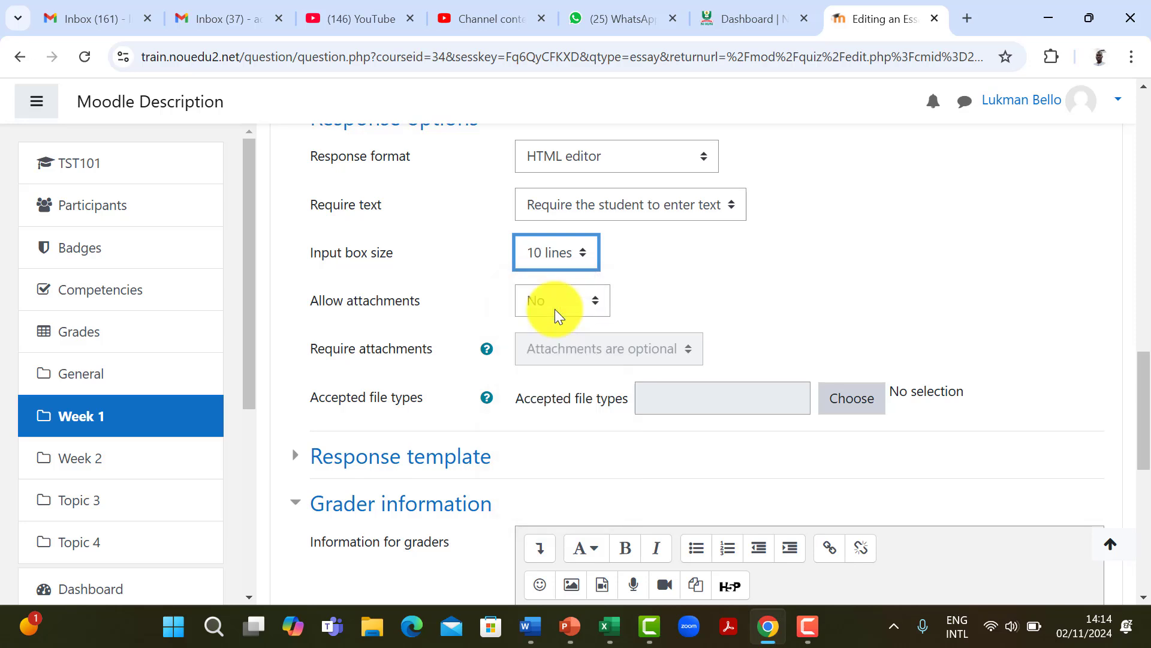
left_click(591, 308)
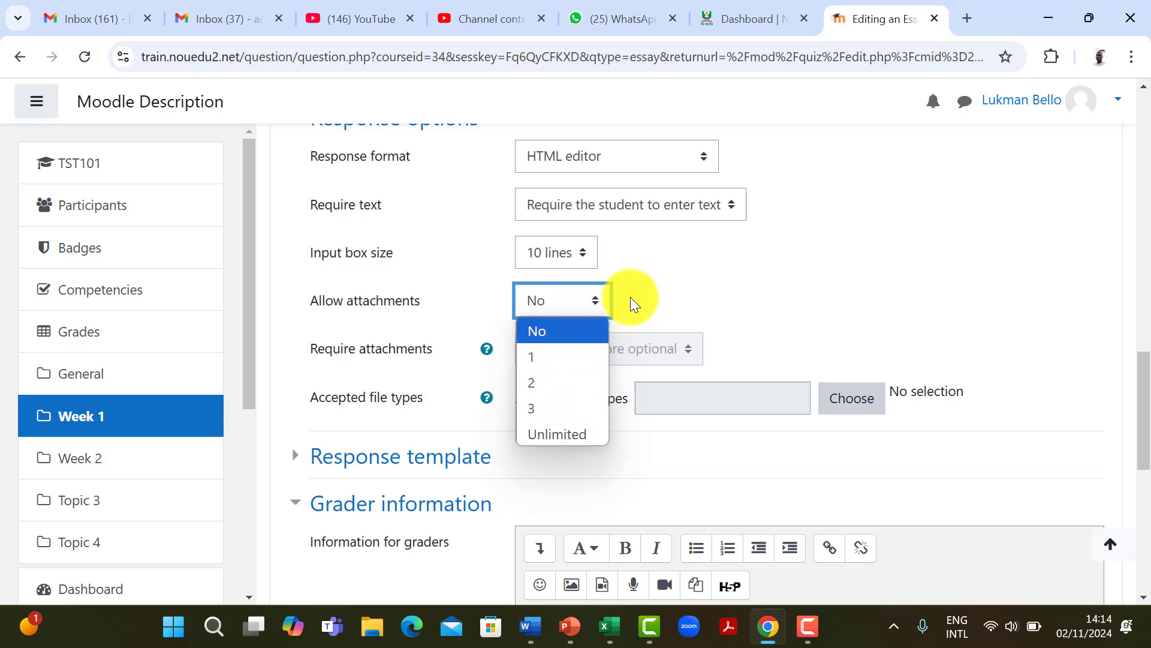
left_click(688, 281)
Step: Leave the grader information empty and save the essay question to Quiz 1
scroll(688, 280, "down", 5)
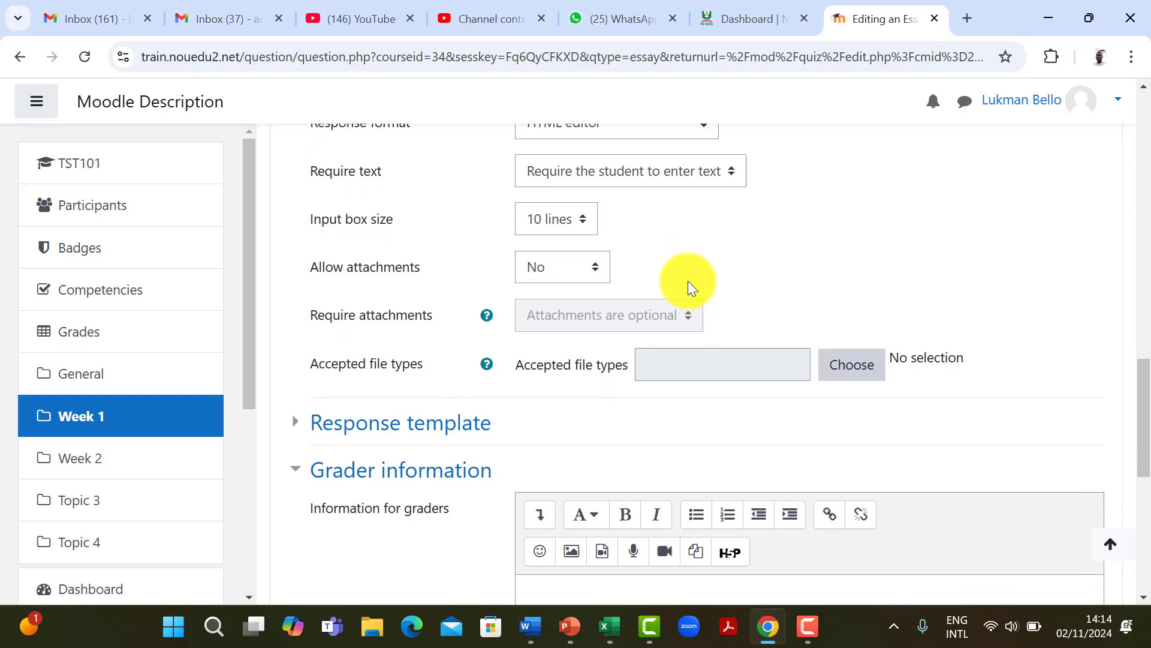
scroll(689, 281, "down", 2)
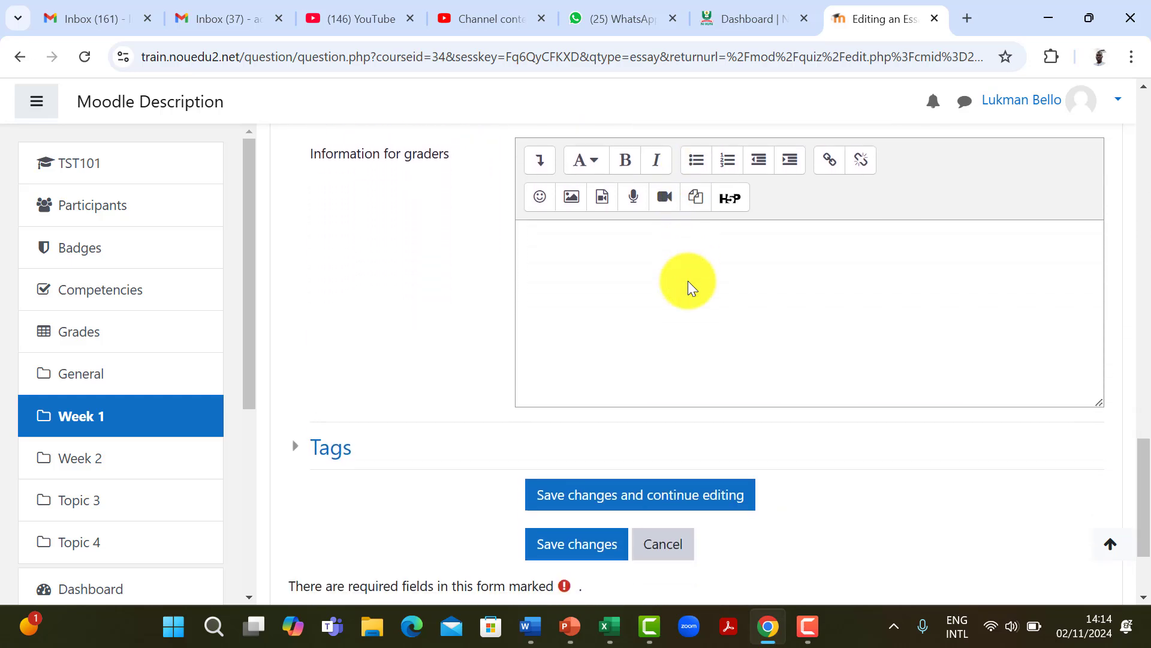
scroll(689, 281, "up", 4)
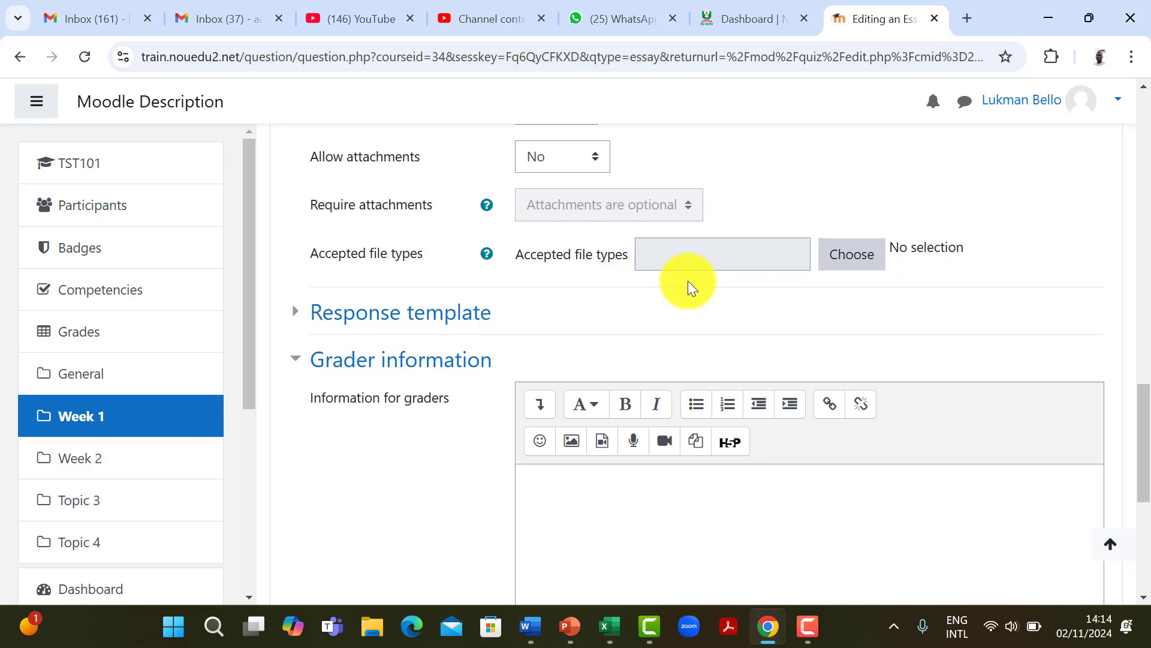
scroll(688, 280, "down", 2)
scroll(689, 281, "down", 1)
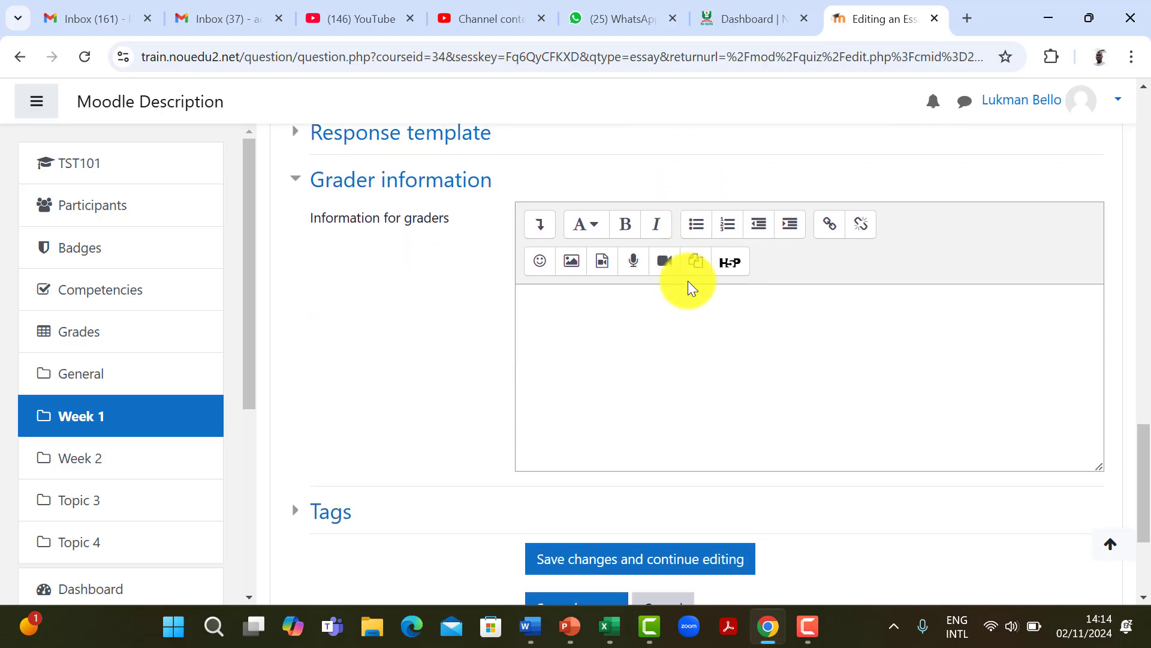
left_click(635, 303)
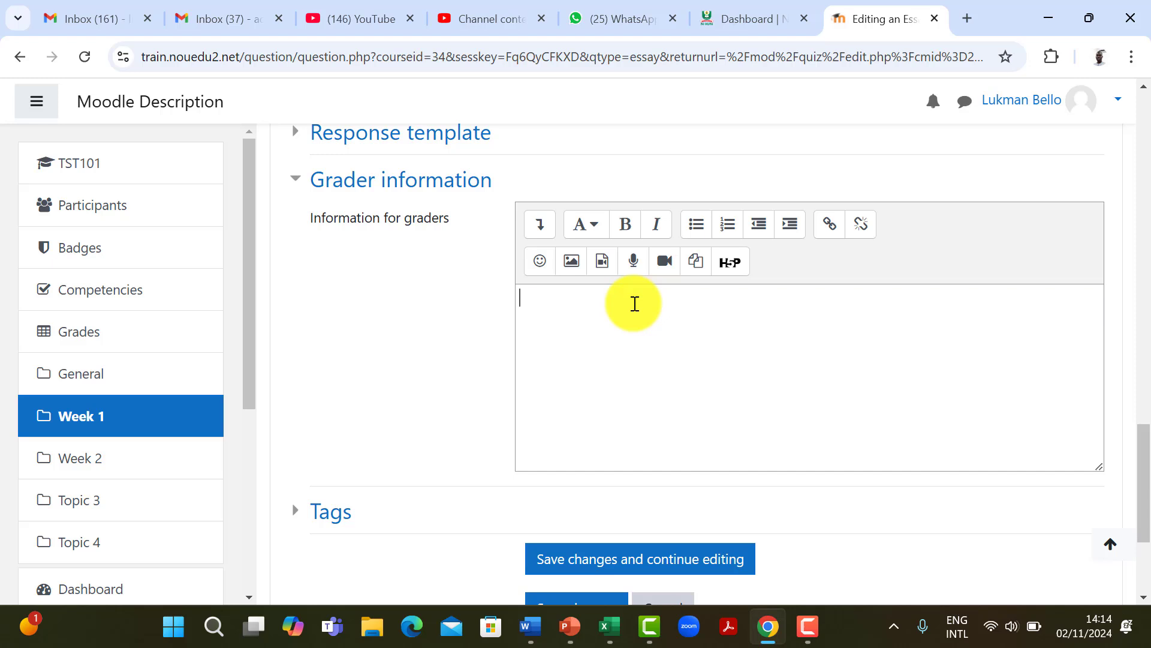
left_click(462, 315)
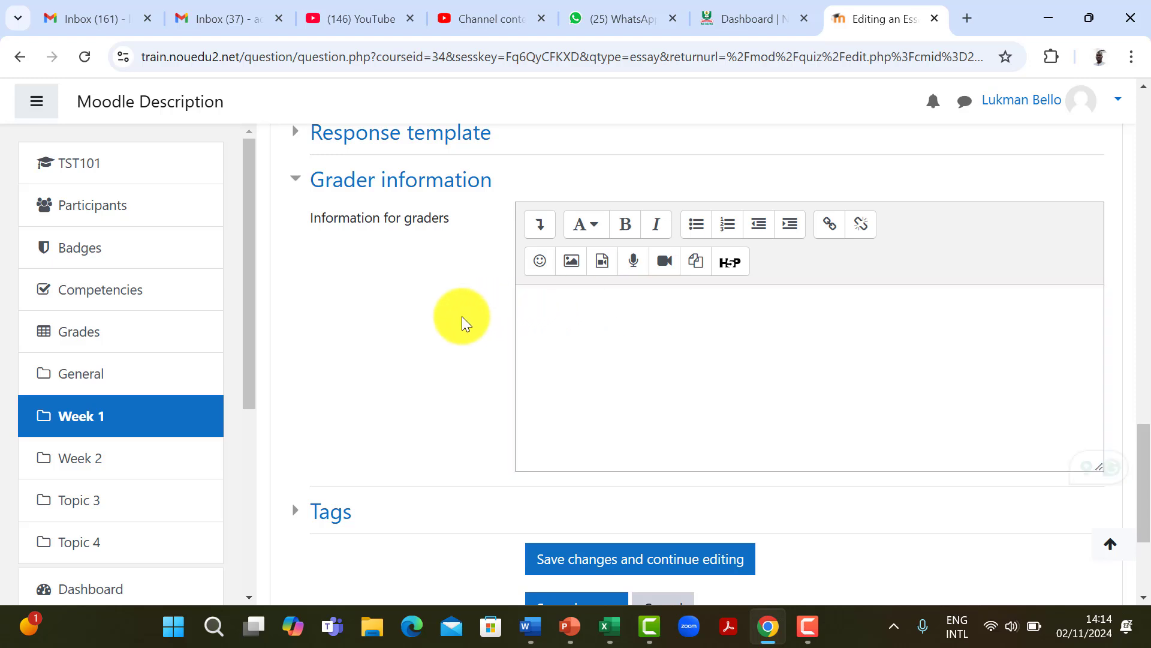
scroll(462, 315, "down", 2)
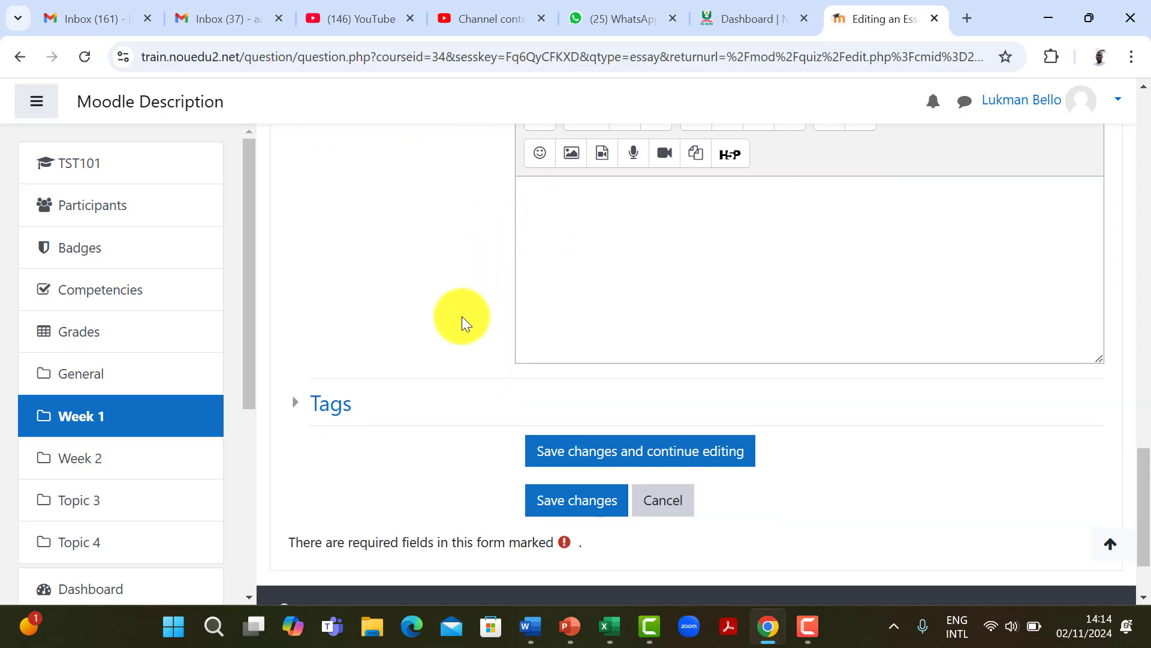
scroll(461, 315, "down", 2)
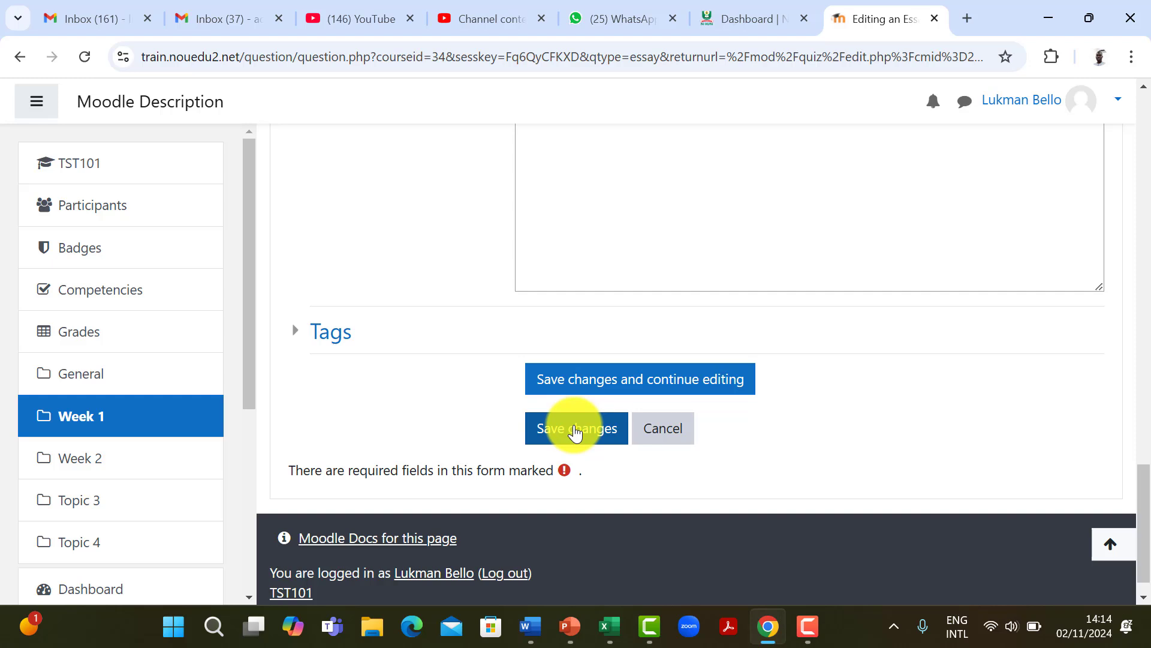
left_click(575, 430)
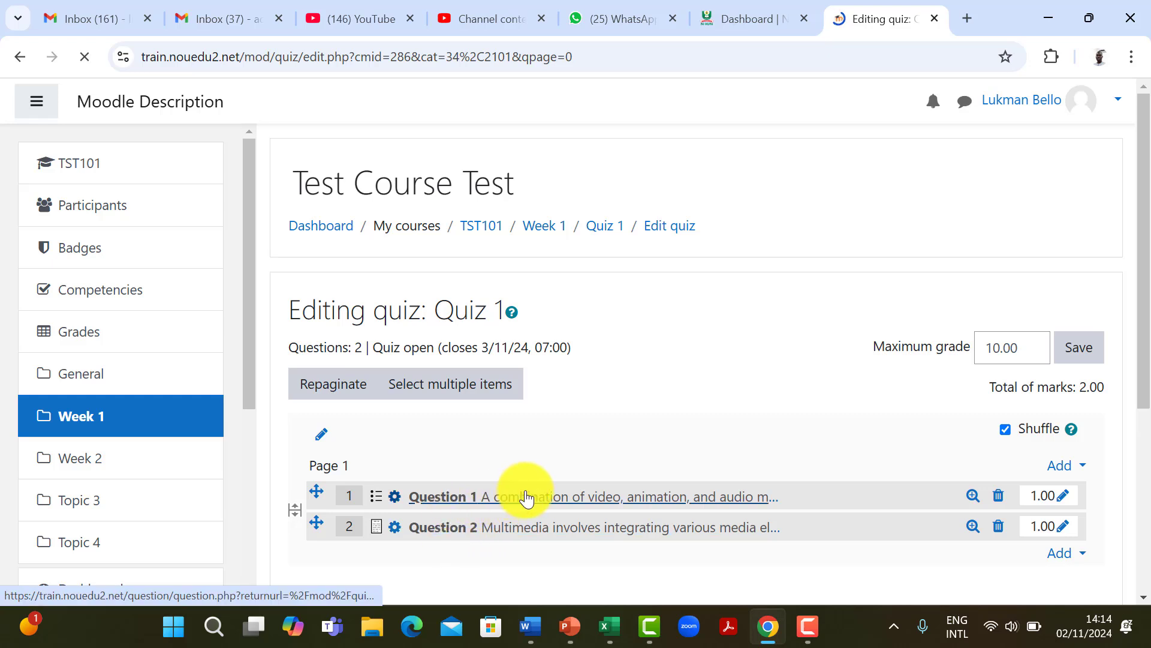
Step: Reopen Question 2 from the quiz, and return to the TST101 course page to view Quiz 1 under Week 1
left_click(480, 534)
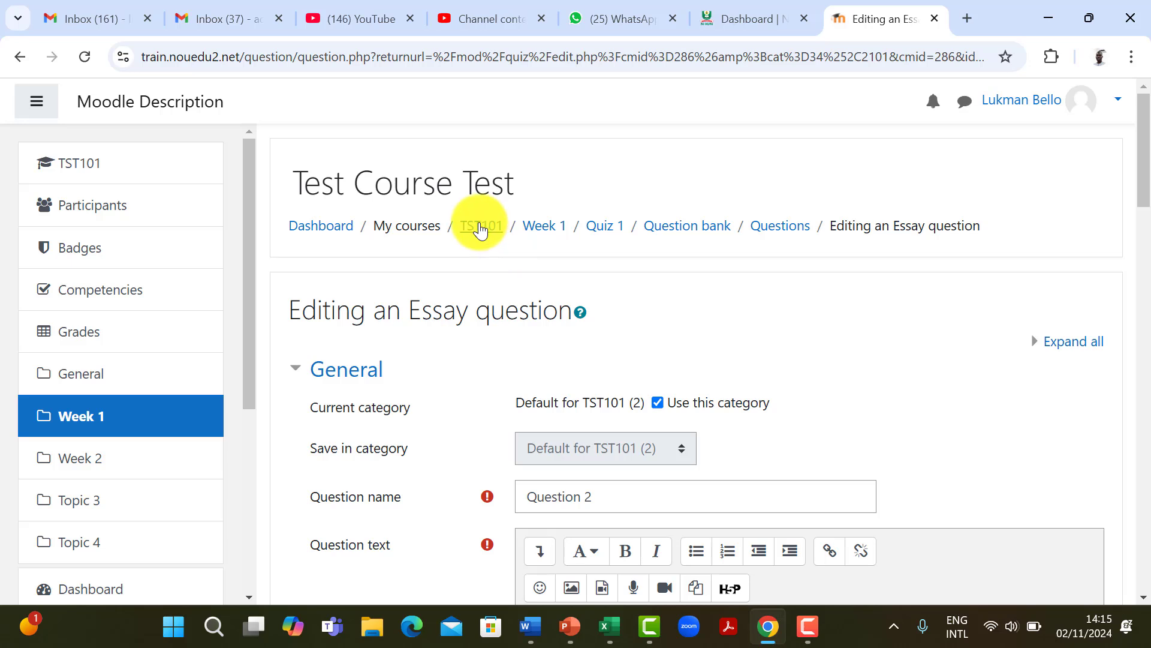
left_click(480, 226)
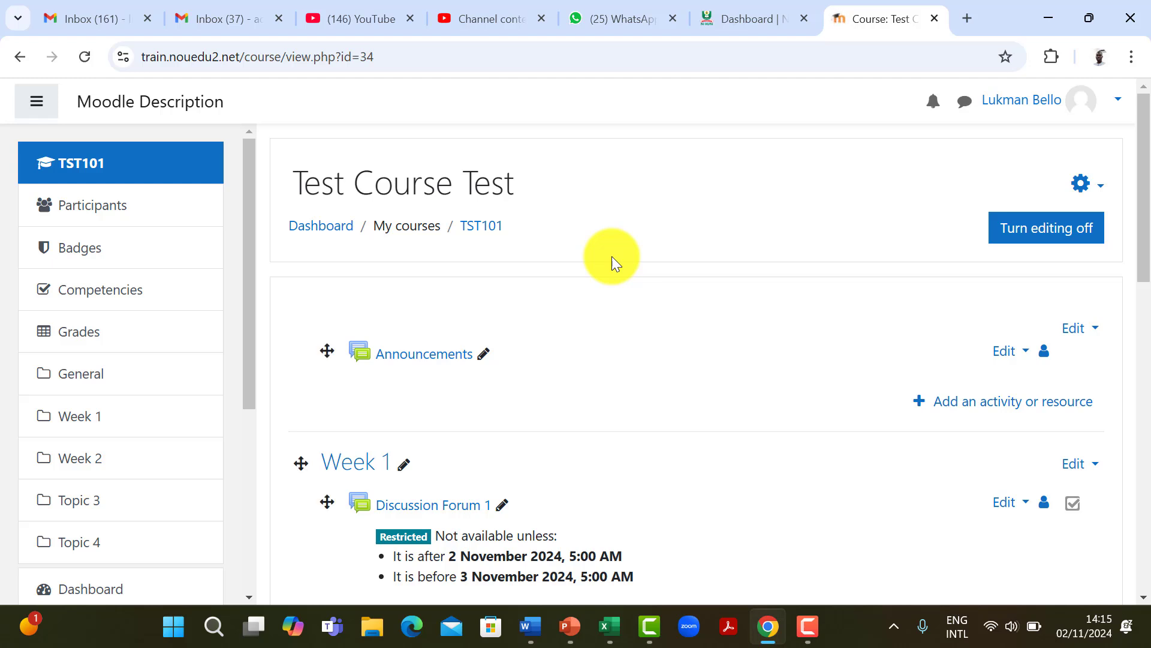
scroll(667, 214, "down", 5)
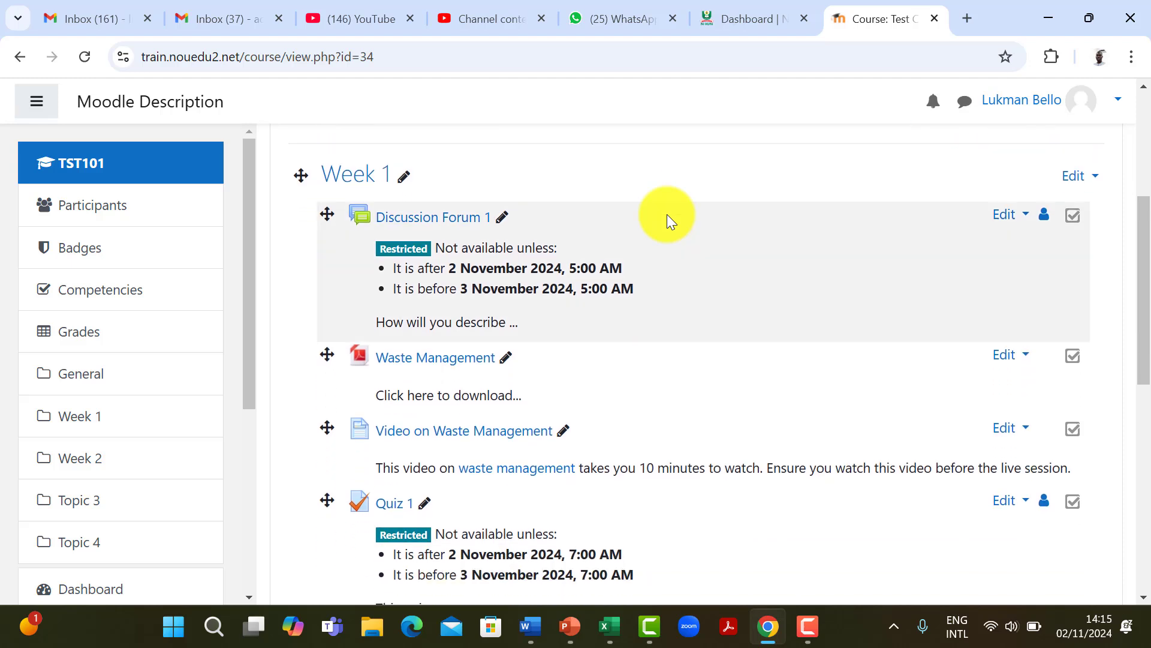
scroll(667, 214, "down", 3)
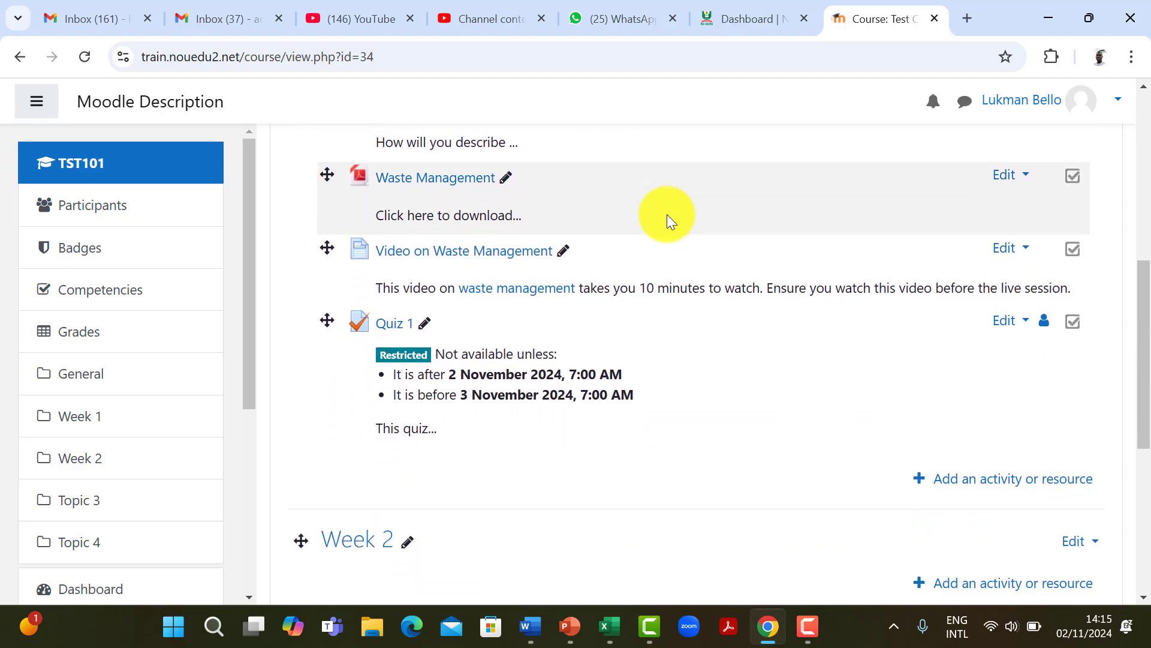